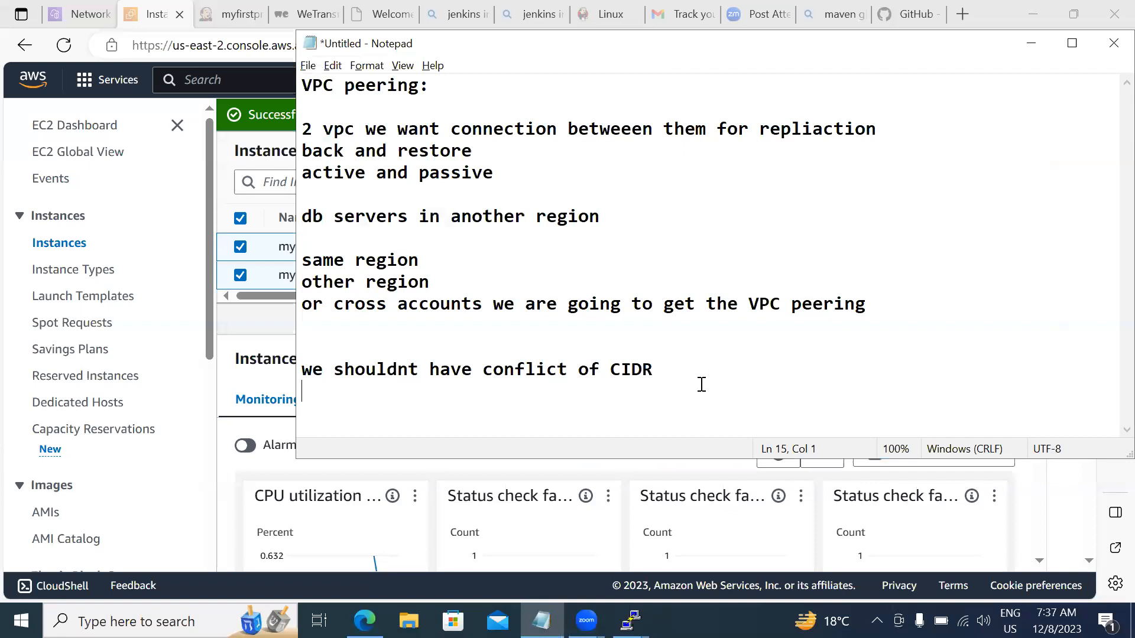
# Discard the unsaved VPC peering notes and start a blank note with the heading "Ec2: Elastic computing cloud".
pyautogui.hotkey('alt', 'F4')
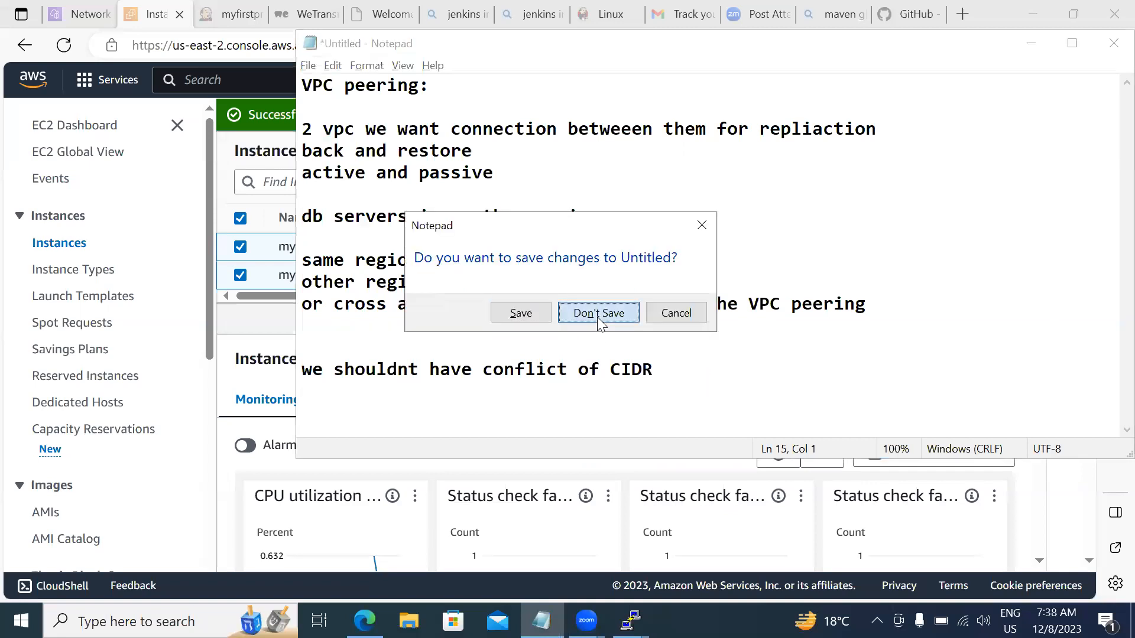
pyautogui.click(597, 314)
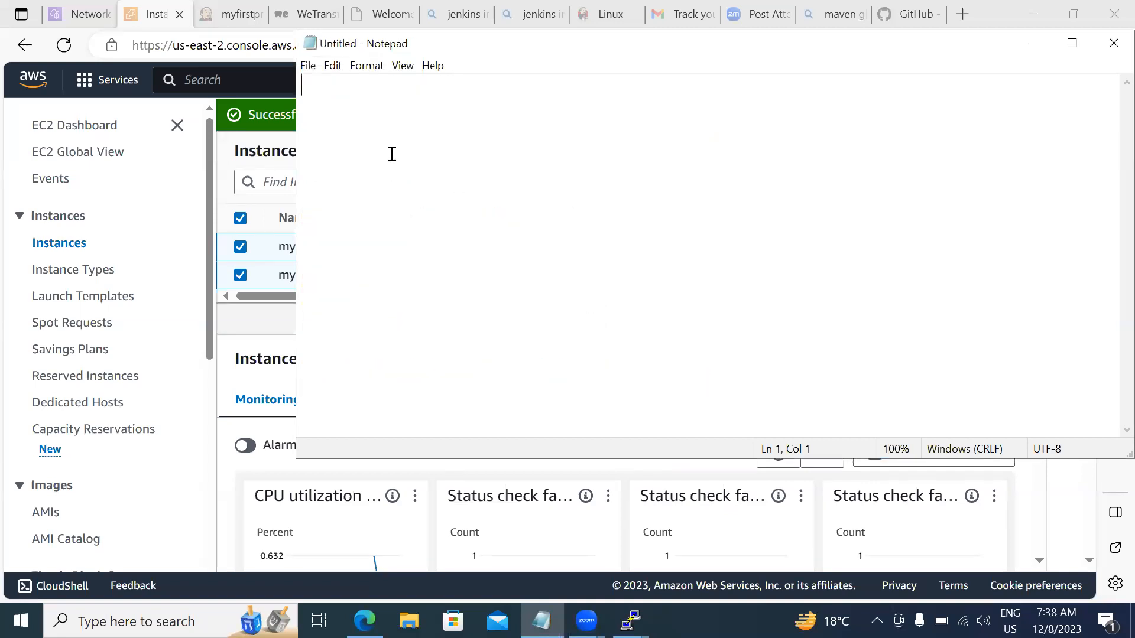
pyautogui.write('Ec2:')
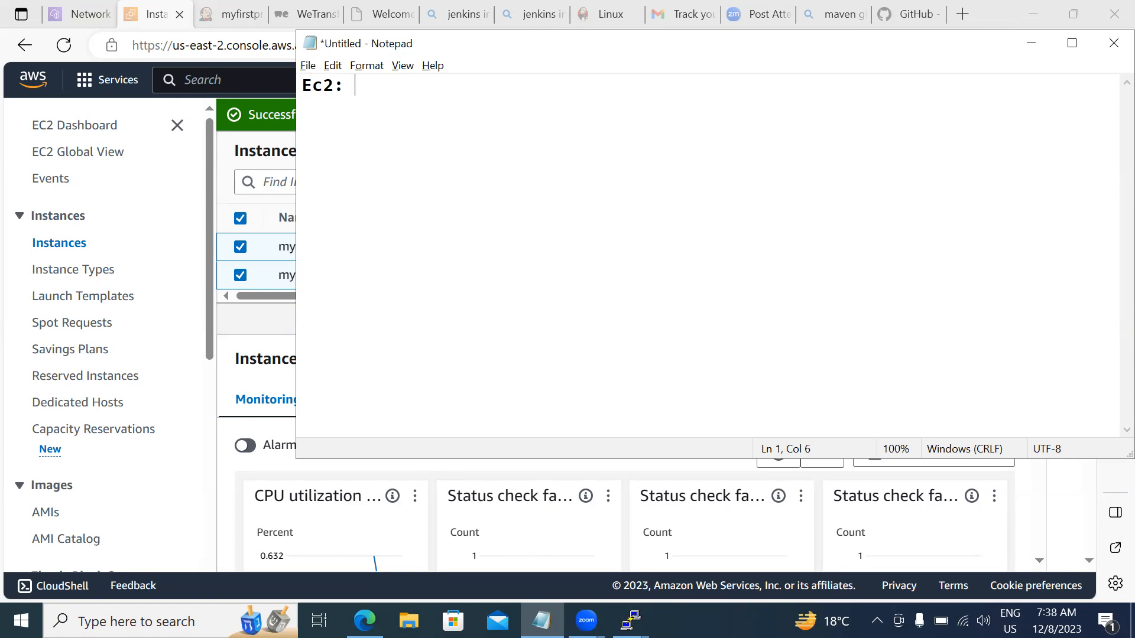
pyautogui.write(' Elastic co')
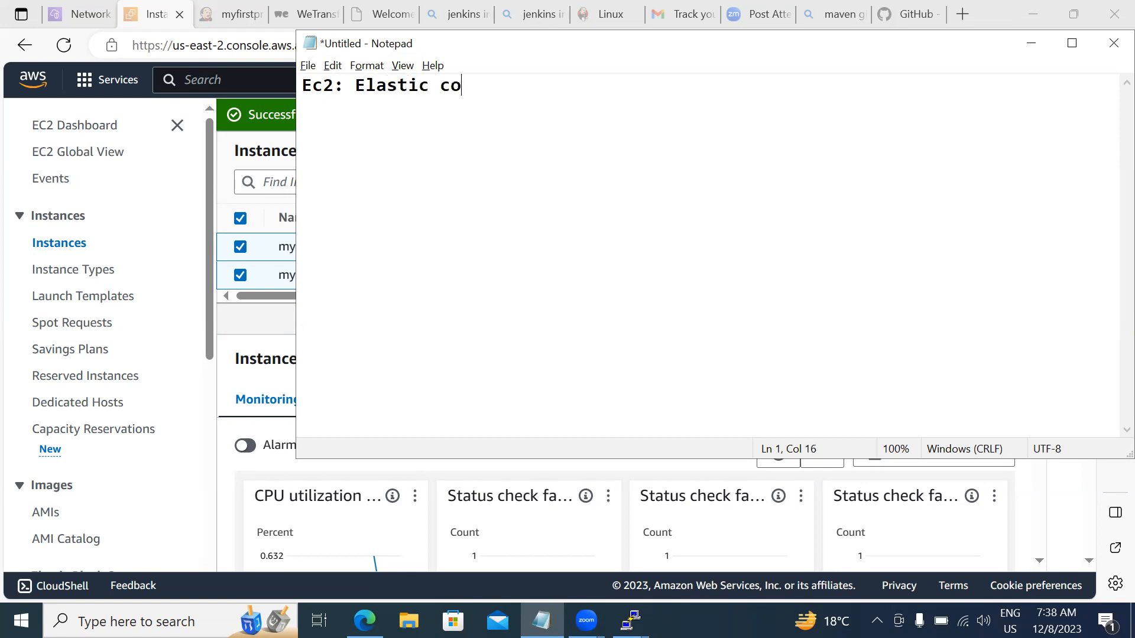
pyautogui.write('mputing cloud')
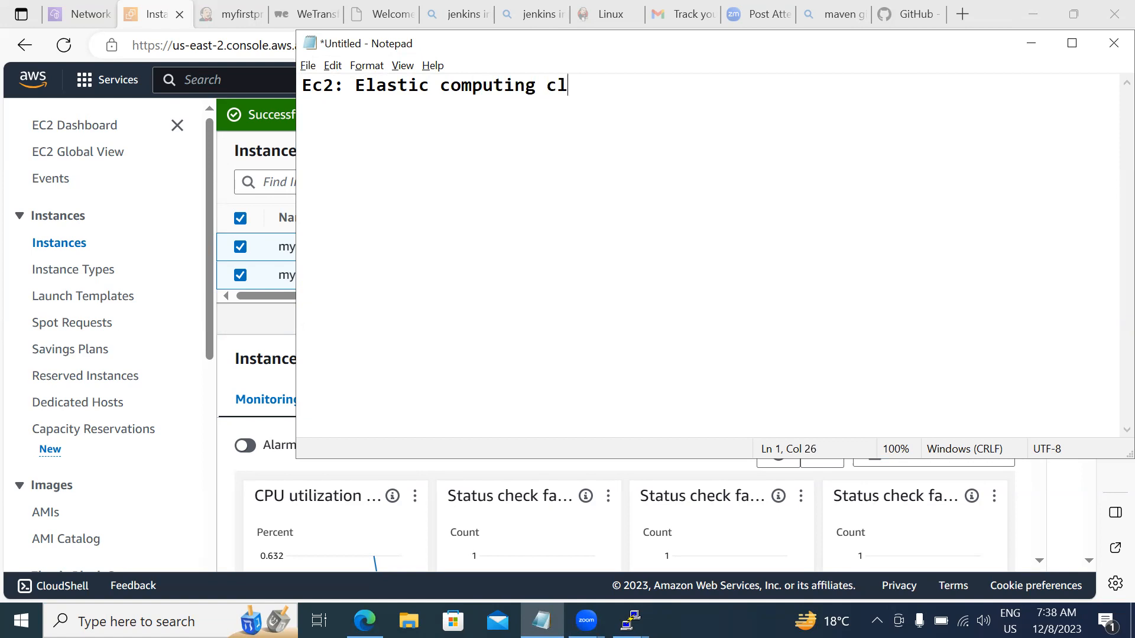
# Add the line "High scalable computing resources ondemand we can get from aws cloud" below the heading, after a blank line.
pyautogui.press('Return')
pyautogui.press('Return')
pyautogui.write('High scl')
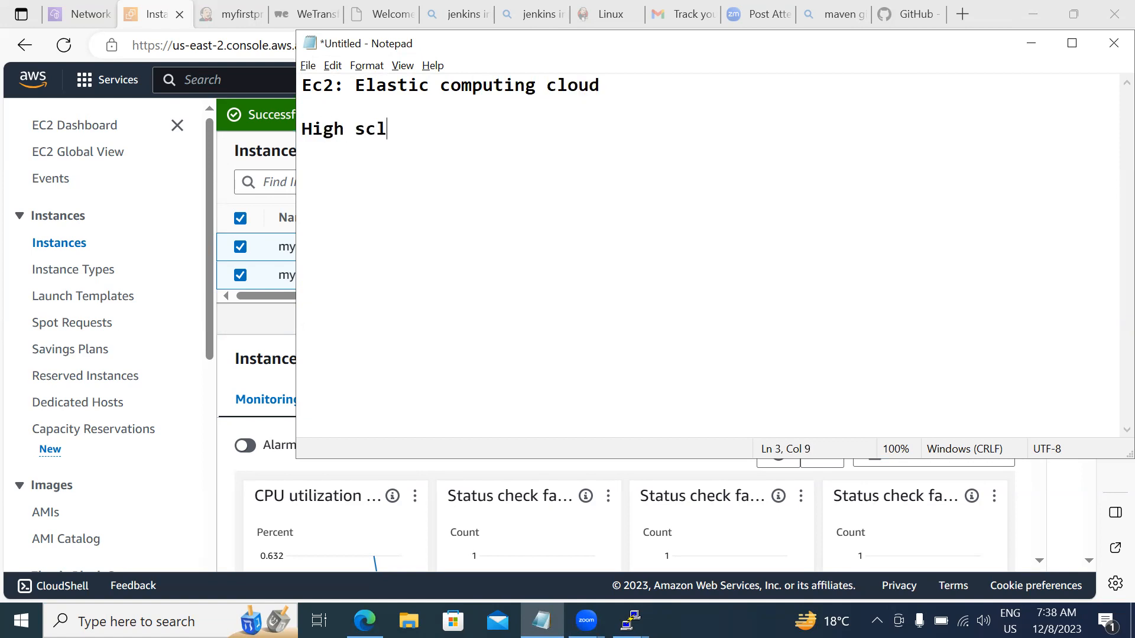
pyautogui.press('BackSpace')
pyautogui.press('BackSpace')
pyautogui.write('a')
pyautogui.press('BackSpace')
pyautogui.write('calable an')
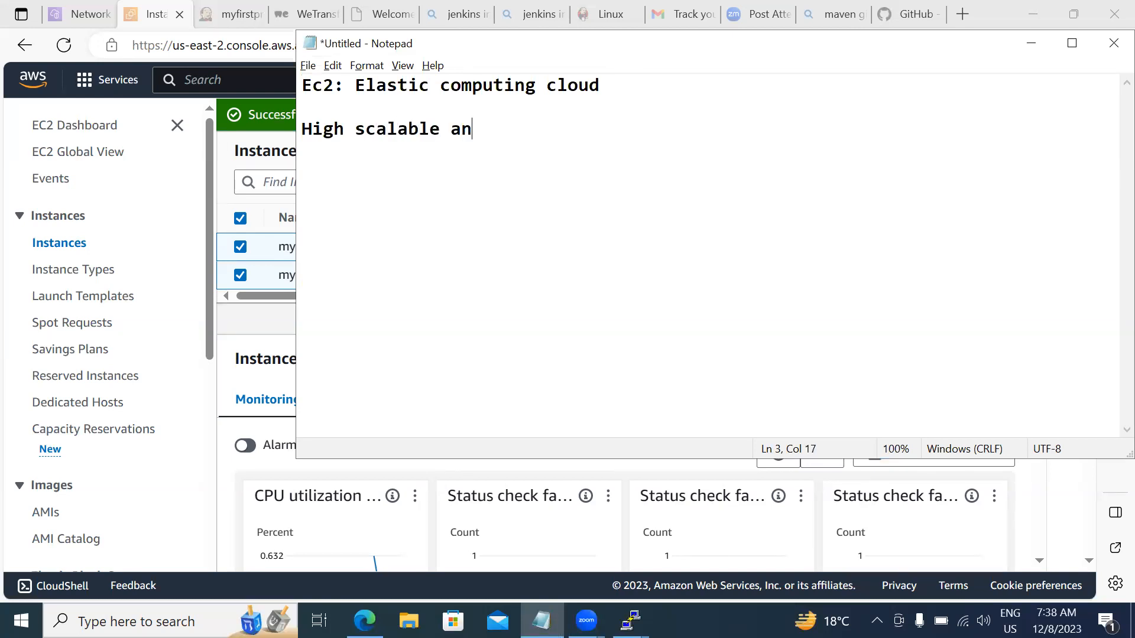
pyautogui.press('BackSpace')
pyautogui.press('BackSpace')
pyautogui.write('computing ')
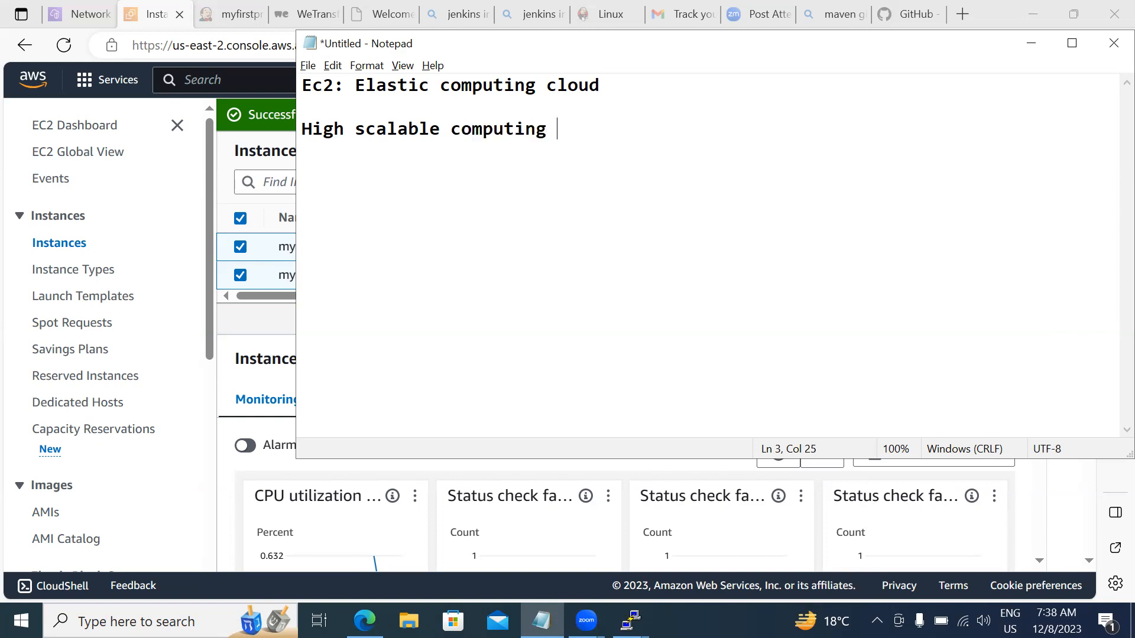
pyautogui.write('resource')
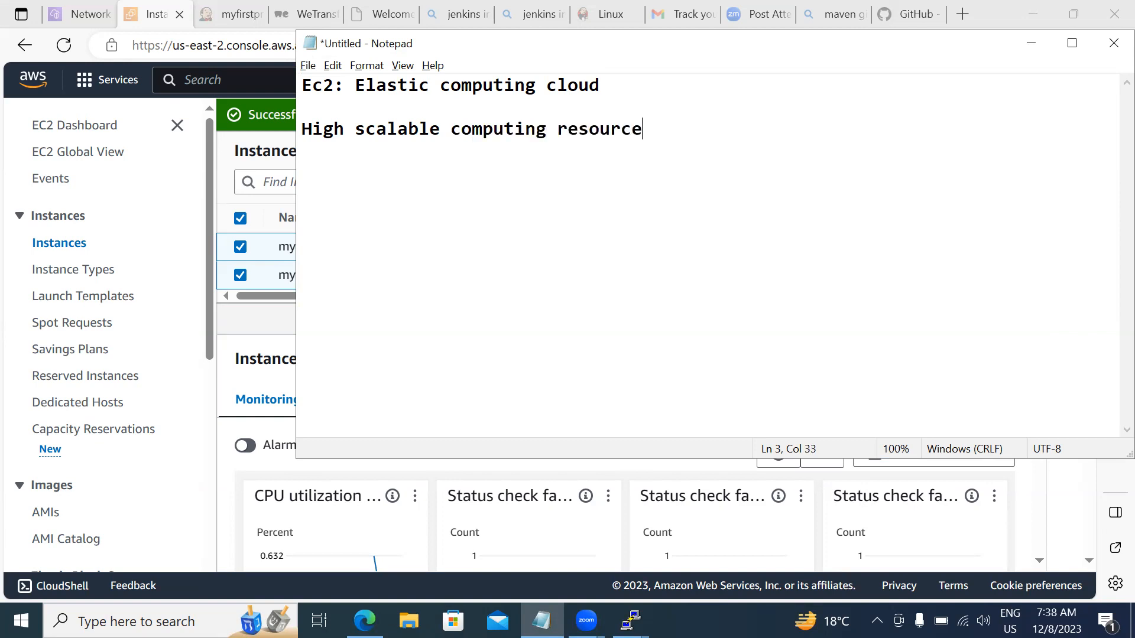
pyautogui.write('s ondemand')
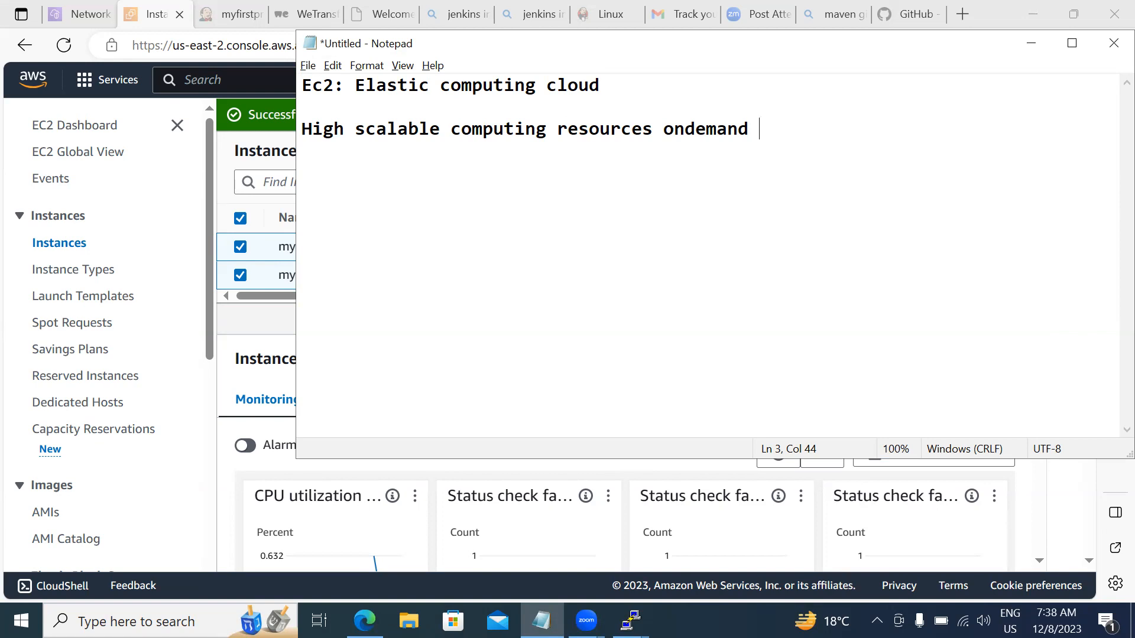
pyautogui.write('we can get ')
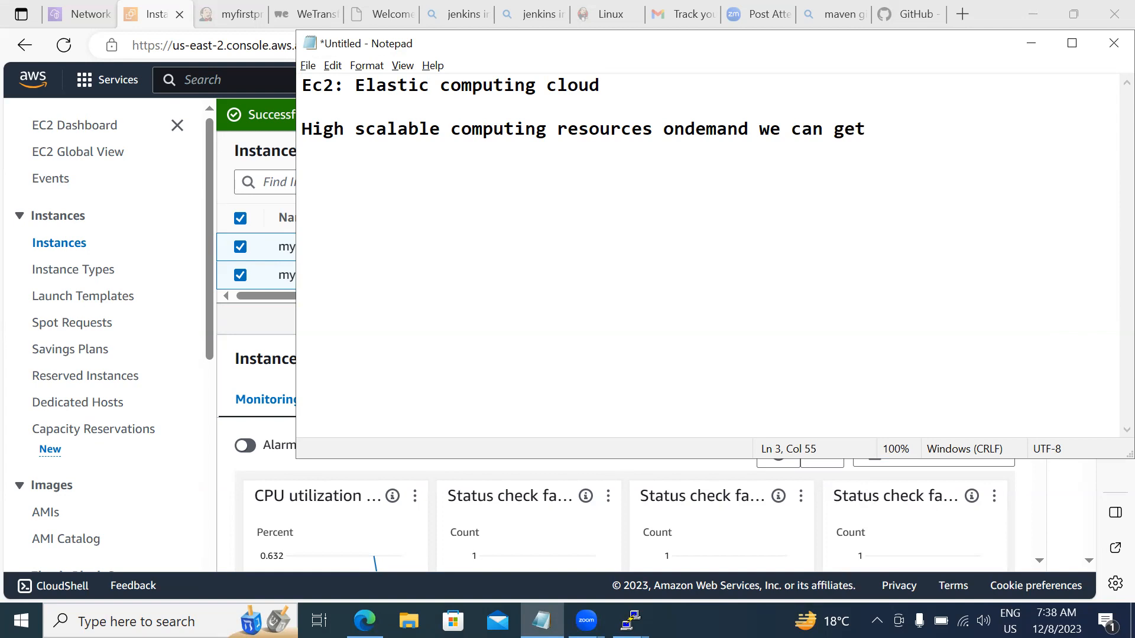
pyautogui.write('from aws cloud')
# Add a separate definition reading "Ec2 Instances: Virtual computing environment or virtual servers from aws is called as ec2 instances".
pyautogui.press('Return')
pyautogui.press('Return')
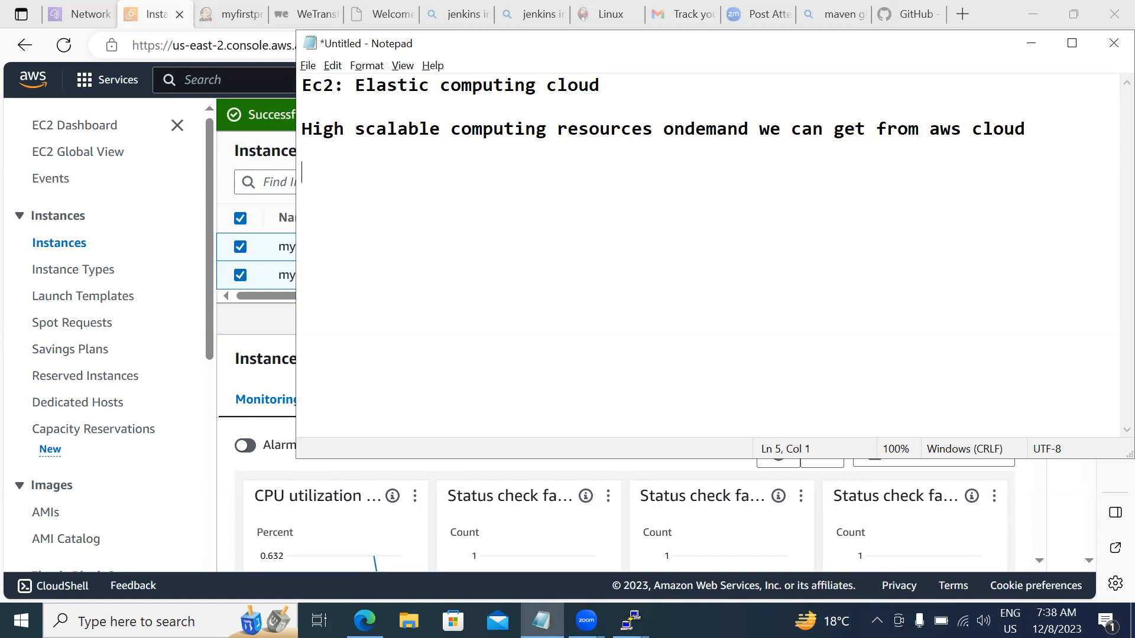
pyautogui.write('Instance')
pyautogui.click(300, 172)
pyautogui.write('Ec2')
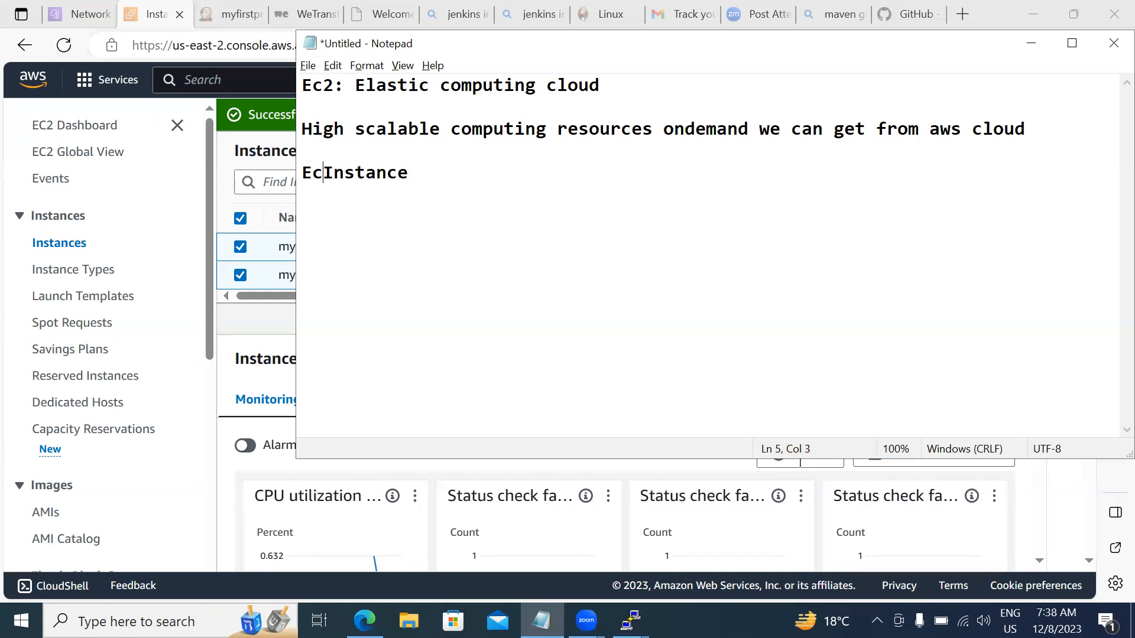
pyautogui.click(430, 173)
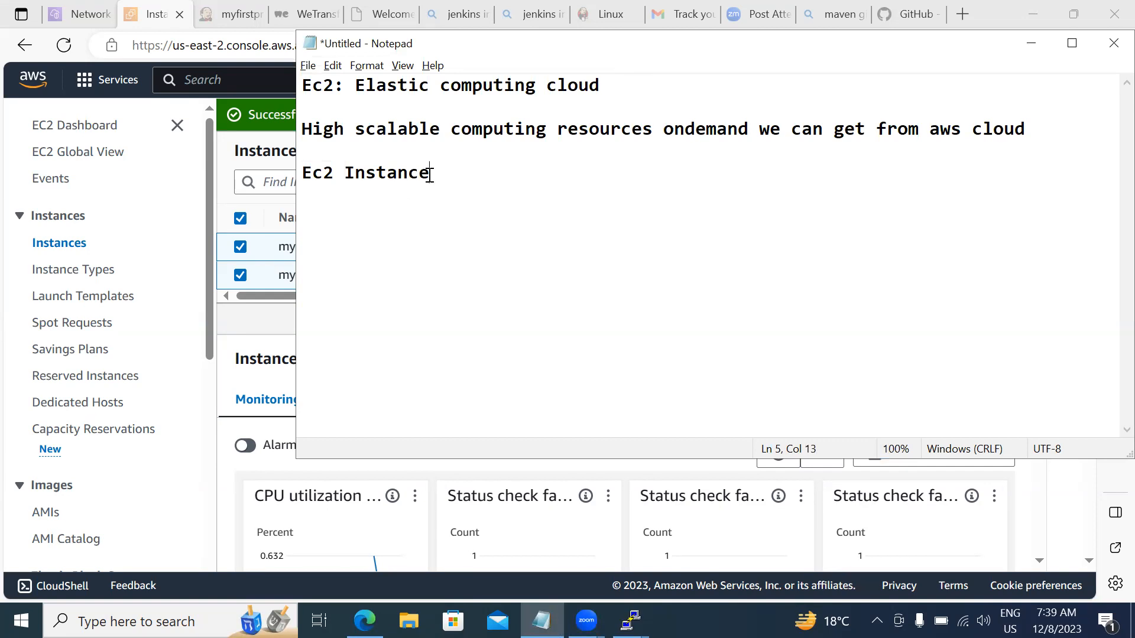
pyautogui.write('s:')
pyautogui.write('Virtu')
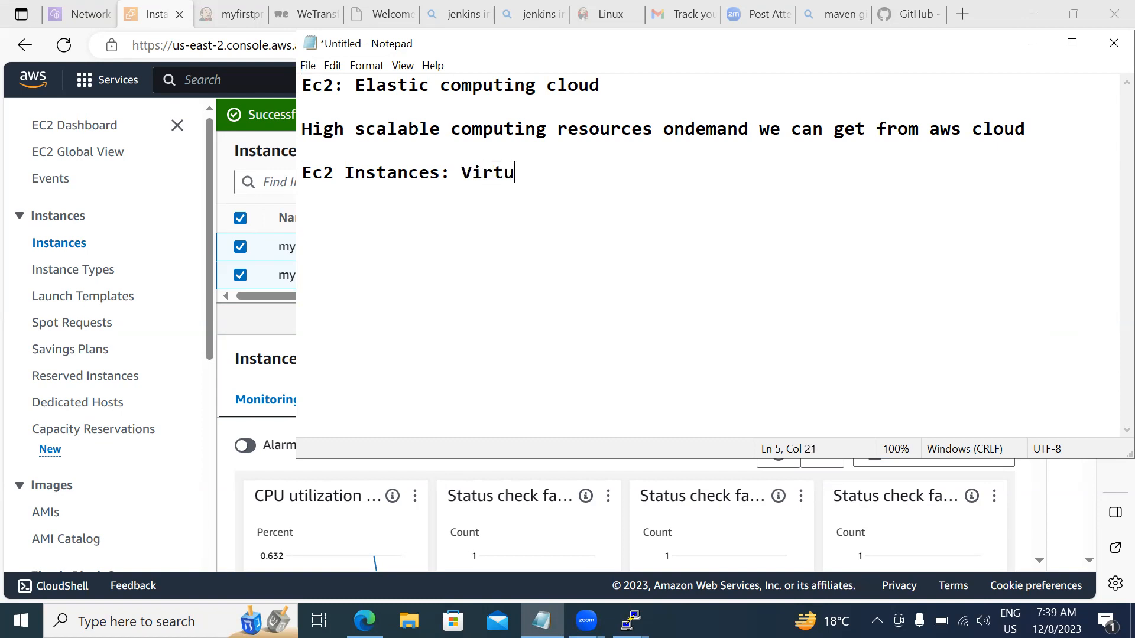
pyautogui.write('al computing ')
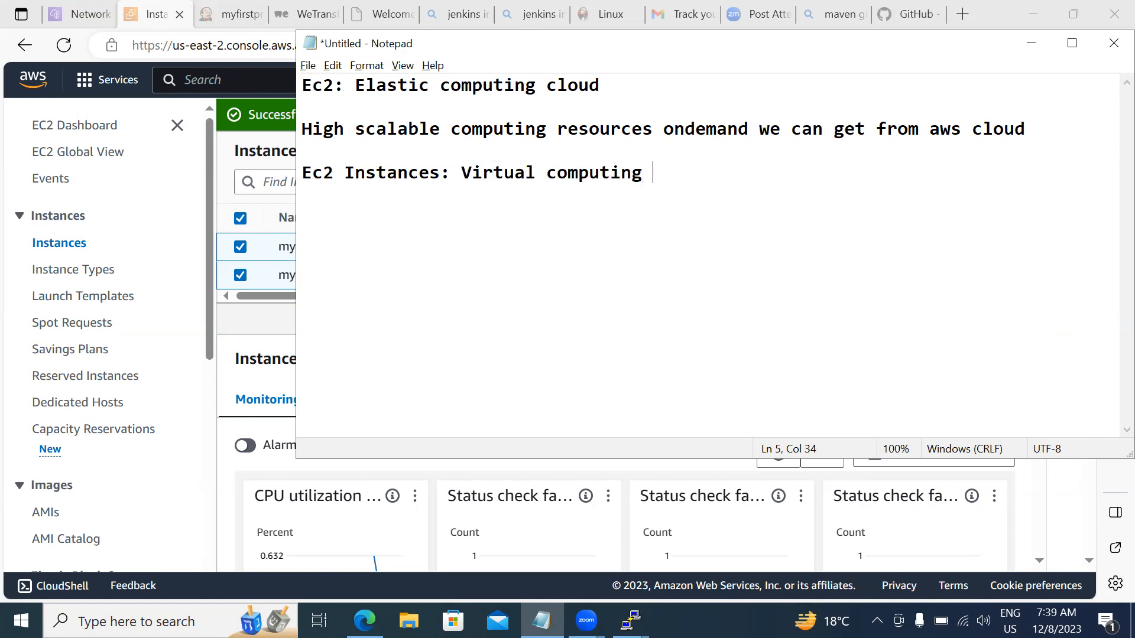
pyautogui.write('environemn')
pyautogui.press('BackSpace')
pyautogui.press('BackSpace')
pyautogui.press('BackSpace')
pyautogui.write('ment or virtual servers from aws is called s')
pyautogui.press('BackSpace')
pyautogui.write('as ec2 instances')
# Add the line "Linux mac or windows" below the Ec2 Instances definition, separated by a blank line.
pyautogui.press('Return')
pyautogui.press('Return')
pyautogui.write('Linuix')
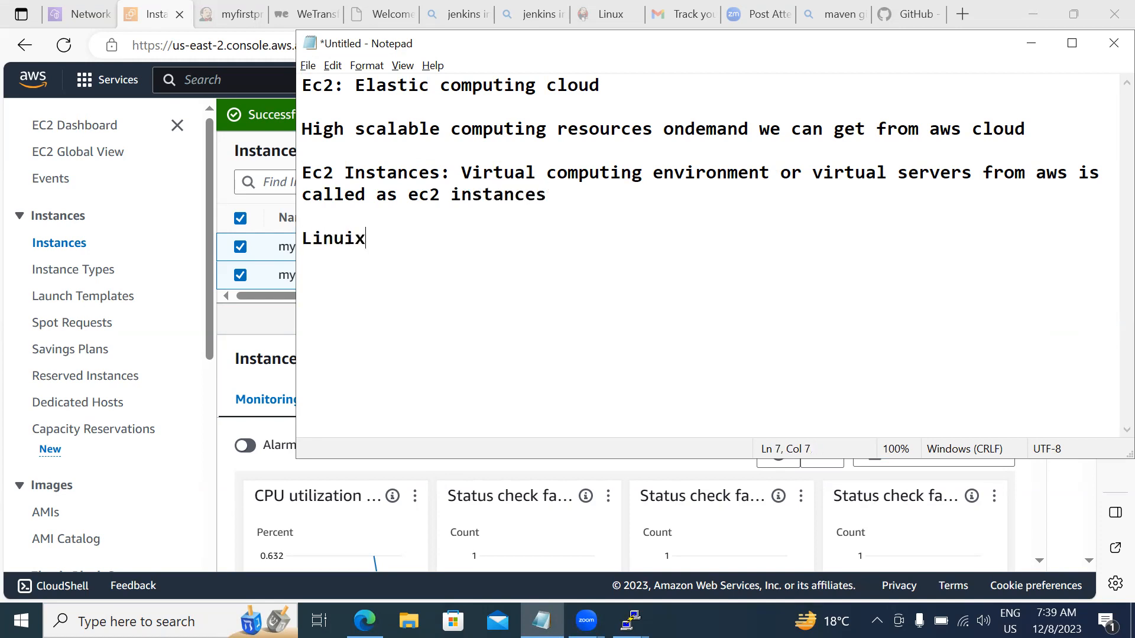
pyautogui.press('BackSpace')
pyautogui.press('BackSpace')
pyautogui.write('x mac or windows')
# Add the definition "AMI: Pre confiured os images we are getting as AMI." after a blank line.
pyautogui.press('Return')
pyautogui.press('Return')
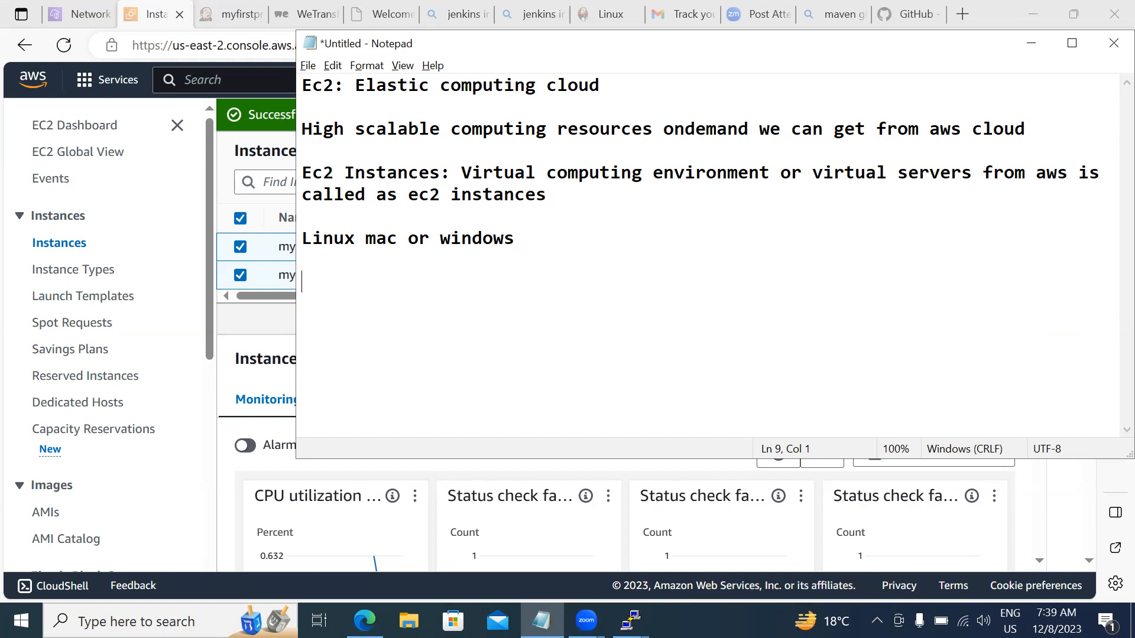
pyautogui.write('AMI: Pre con')
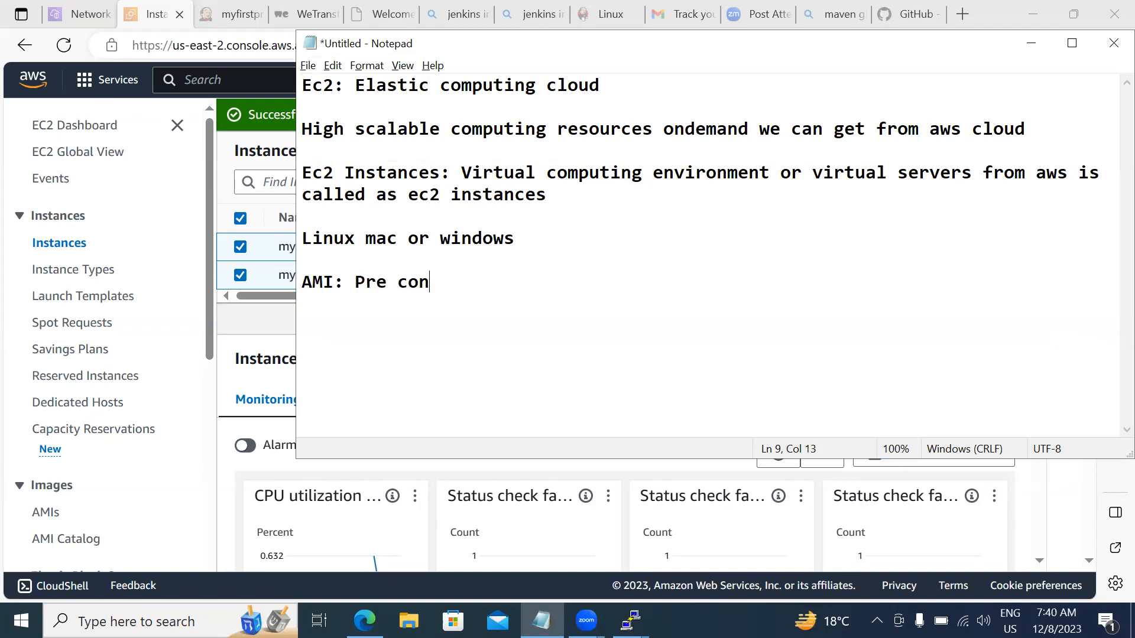
pyautogui.write('fiured os ima')
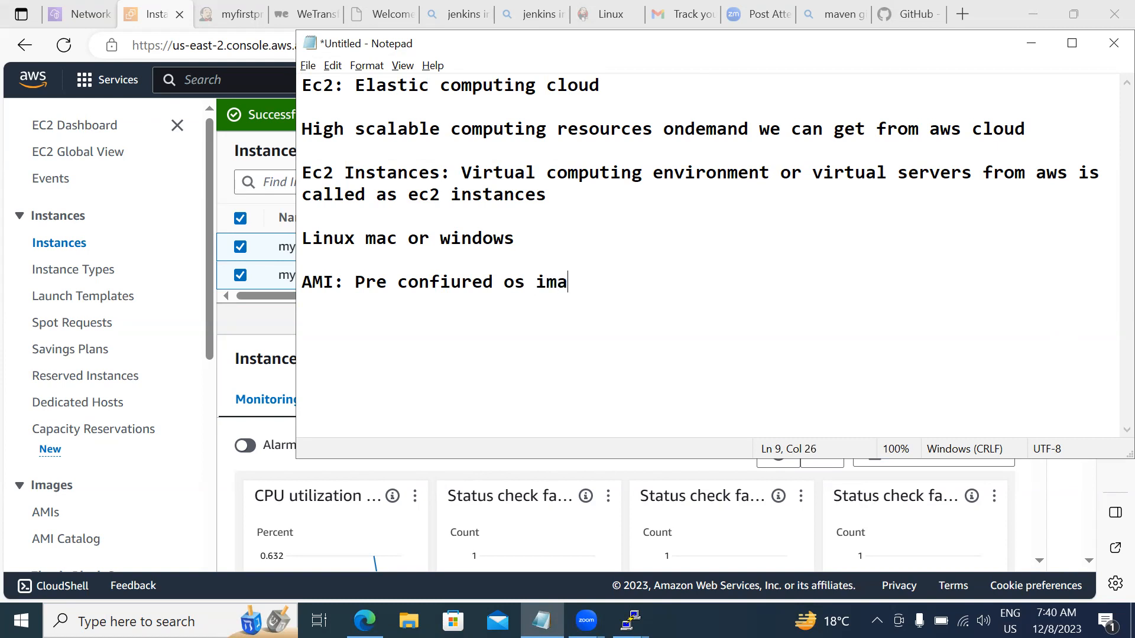
pyautogui.write('ges we are gett')
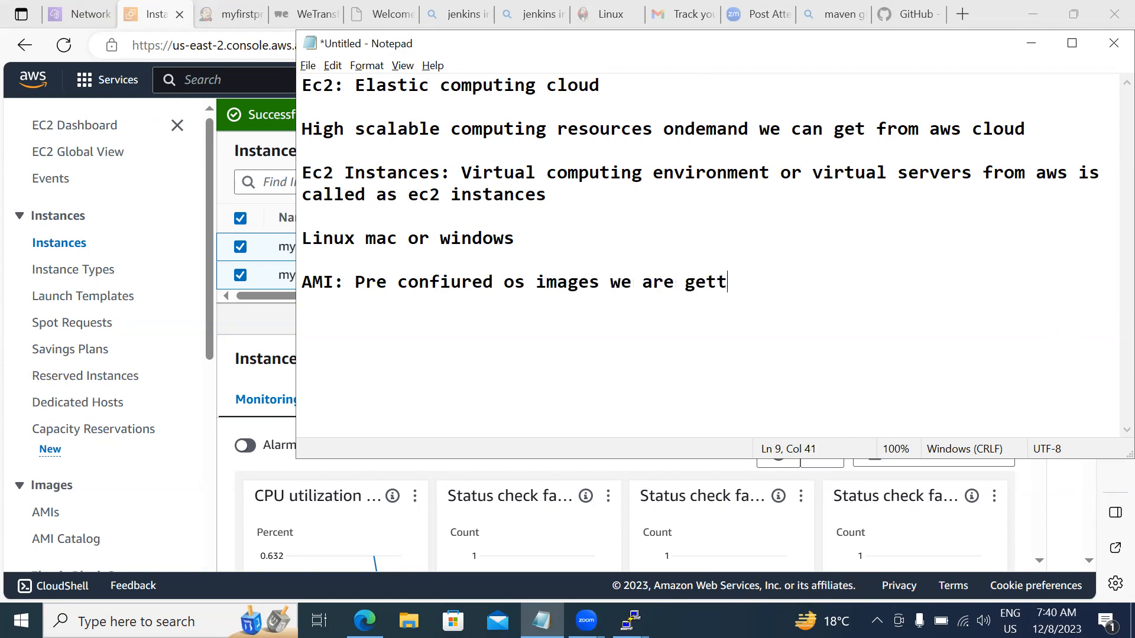
pyautogui.write('ing as AMI')
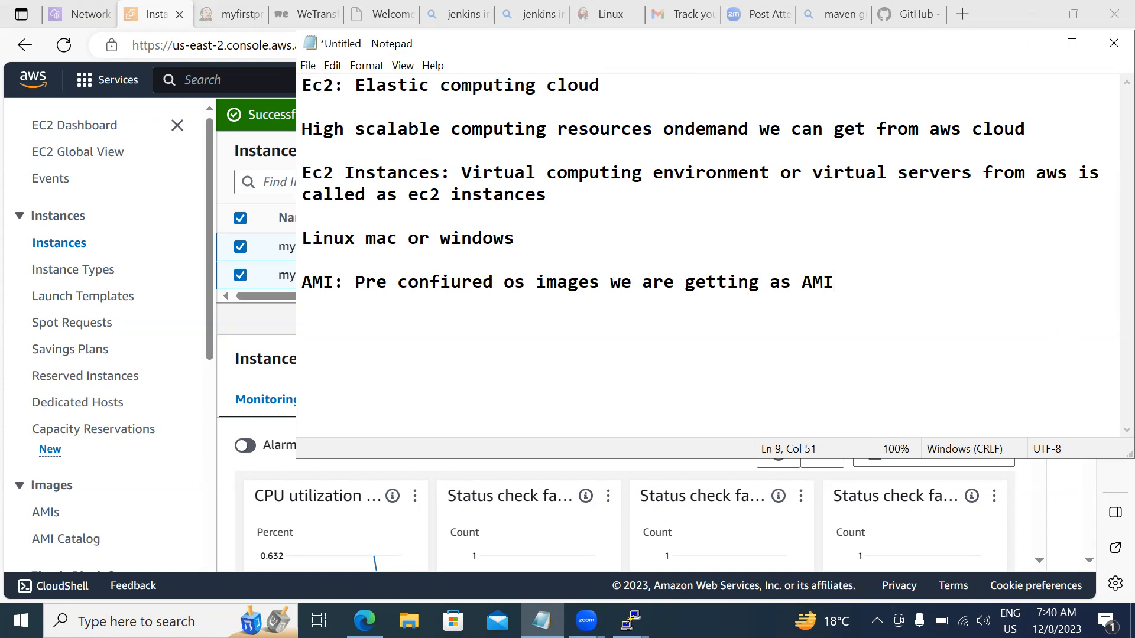
pyautogui.write('.')
# List the AMI sources on separate lines below the definition: "Amazon provided AMI", "Community", "Market Place" and "Owned by us".
pyautogui.press('Return')
pyautogui.press('Return')
pyautogui.write('A,')
pyautogui.press('BackSpace')
pyautogui.write('mazon provided AMI')
pyautogui.press('Return')
pyautogui.write('Community')
pyautogui.press('Return')
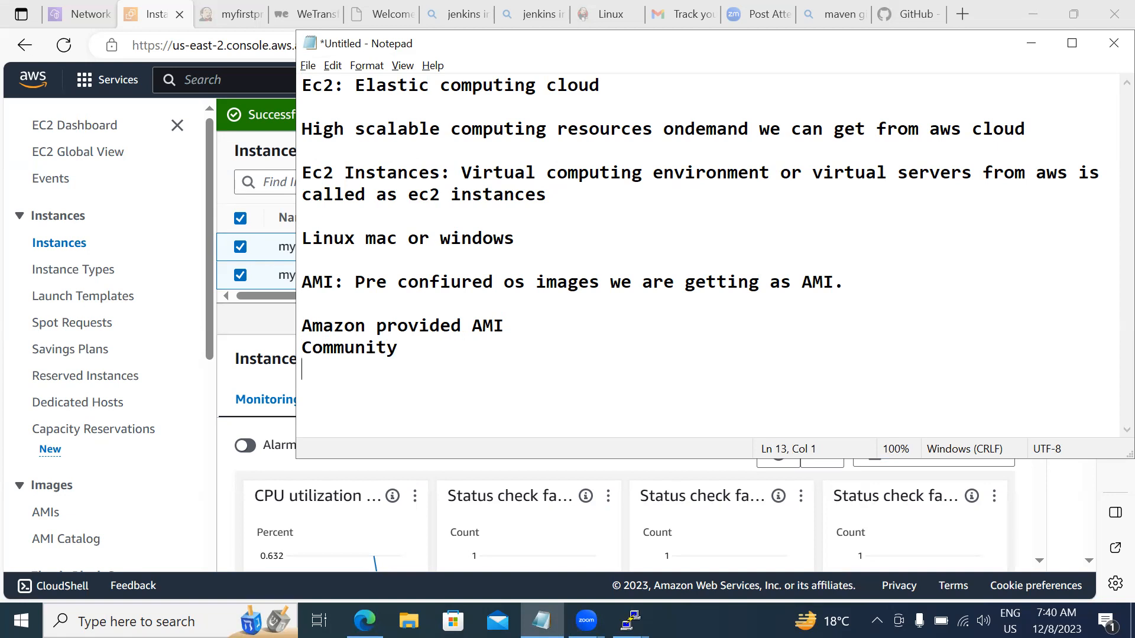
pyautogui.write('Market Place')
pyautogui.press('Return')
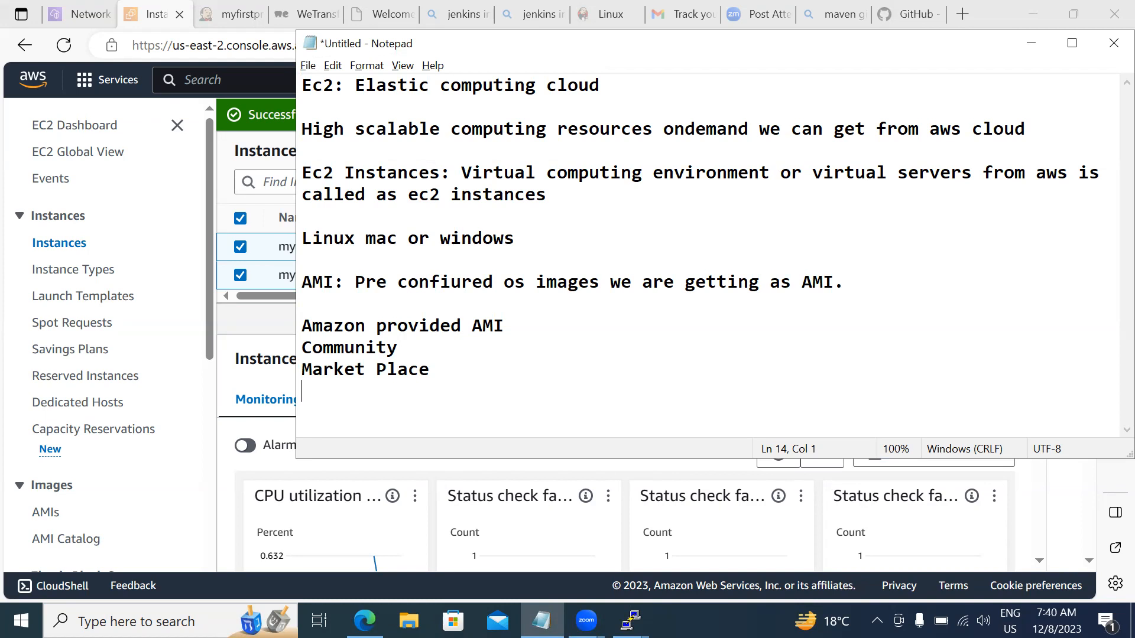
pyautogui.write('Owned by us')
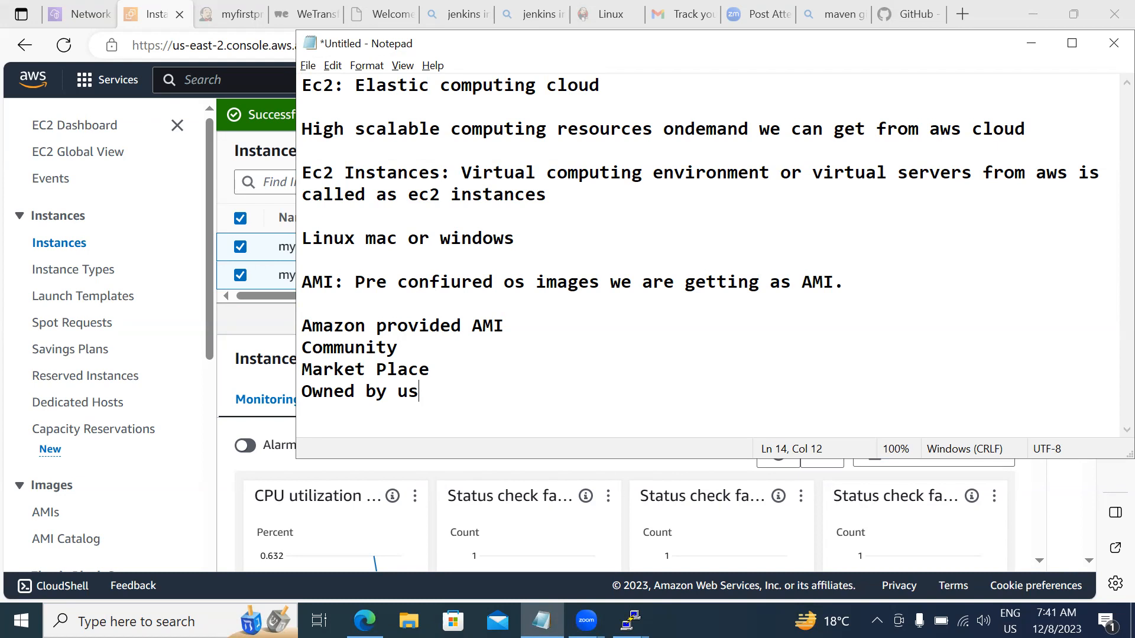
# Add the example "ubuntu + our application - our own AMI - 400 instance" two blank lines below the AMI sources.
pyautogui.press('Return')
pyautogui.press('Return')
pyautogui.press('Return')
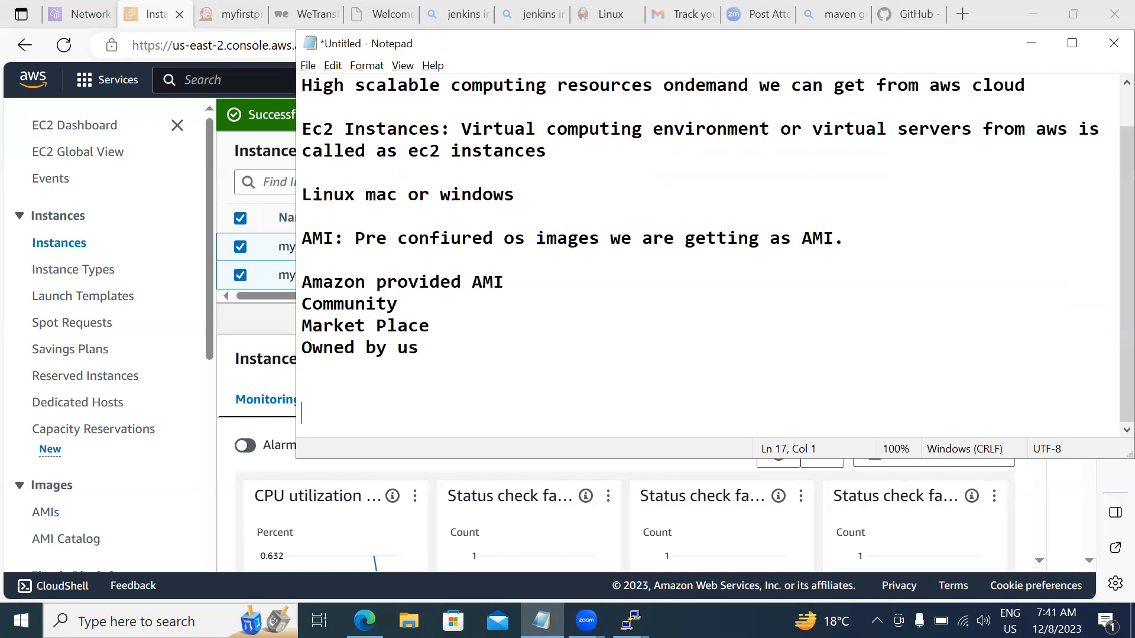
pyautogui.write('ubuntu +')
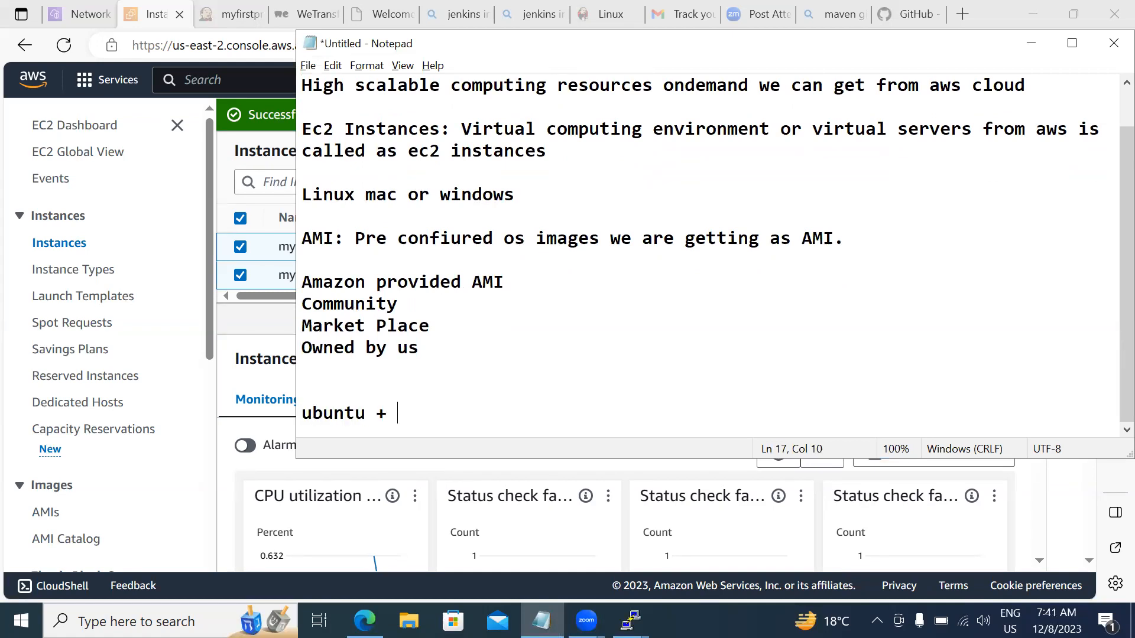
pyautogui.write('our application - ')
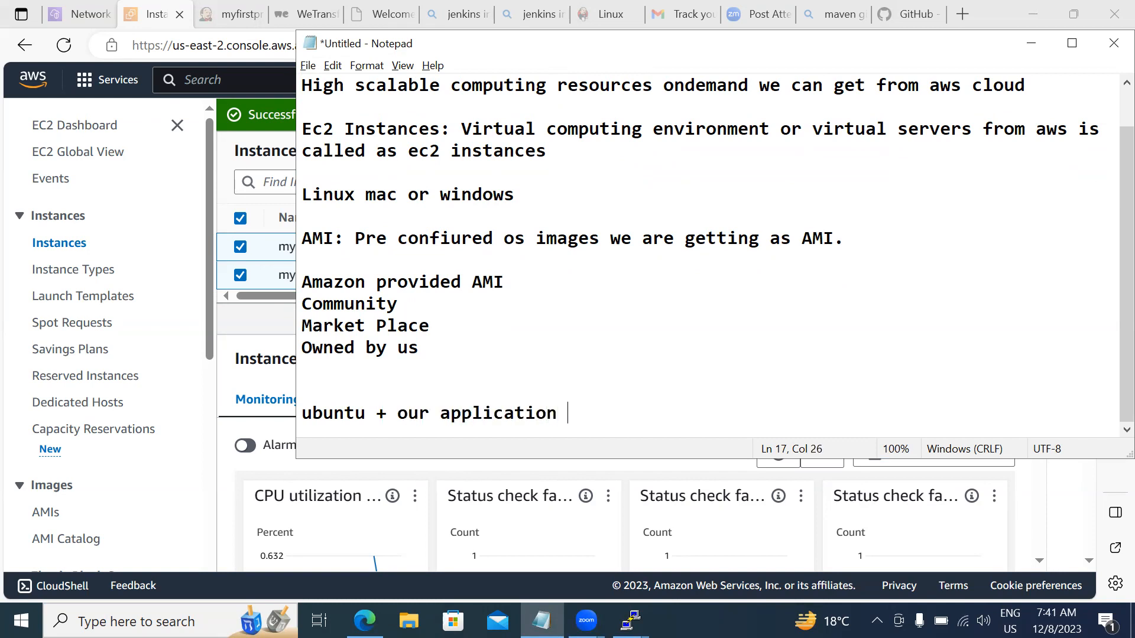
pyautogui.write('ow')
pyautogui.press('BackSpace')
pyautogui.write('ur own template')
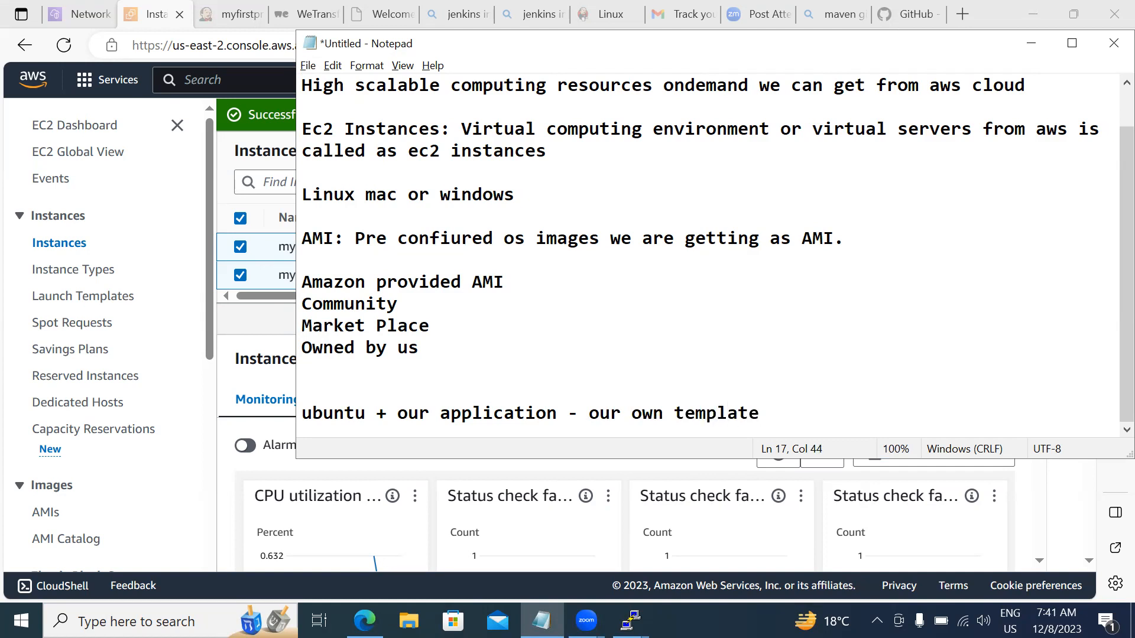
pyautogui.press('BackSpace')
pyautogui.press('BackSpace')
pyautogui.press('BackSpace')
pyautogui.press('BackSpace')
pyautogui.press('BackSpace')
pyautogui.press('BackSpace')
pyautogui.press('BackSpace')
pyautogui.press('BackSpace')
pyautogui.write('AM')
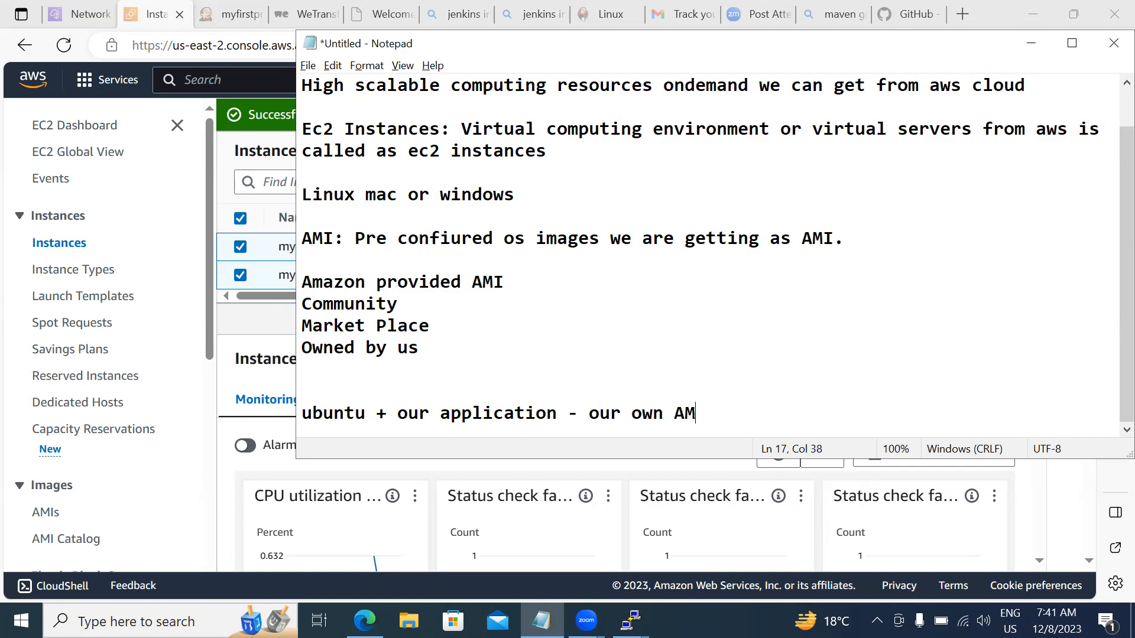
pyautogui.write('I - 400 instance')
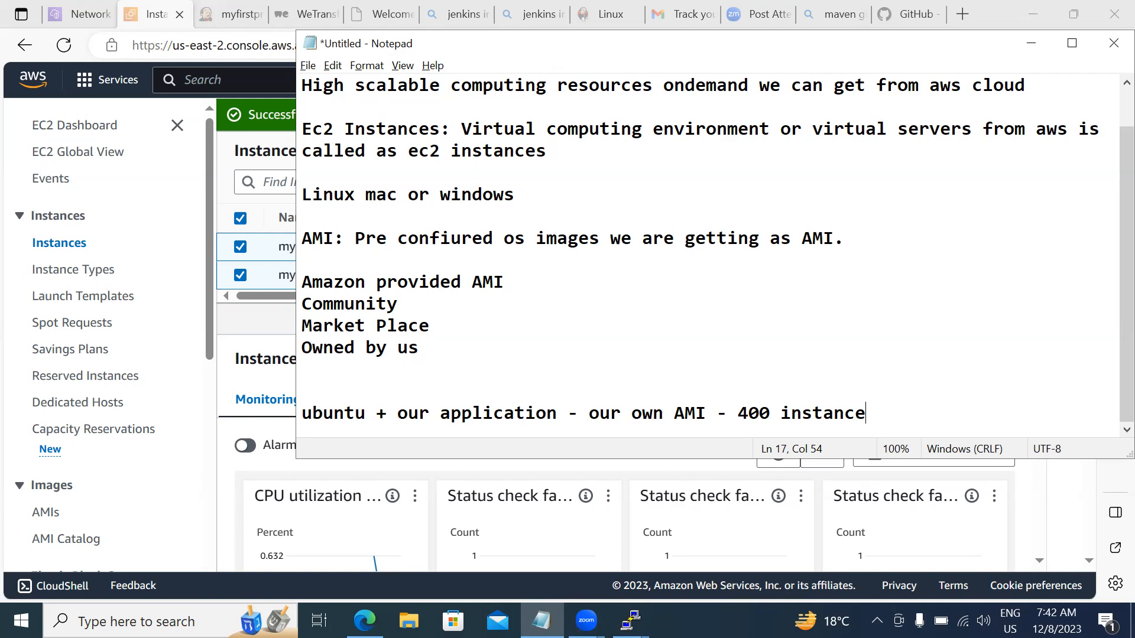
# Add the heading "Instance Types:" two blank lines below the ubuntu example.
pyautogui.press('Return')
pyautogui.press('Return')
pyautogui.press('Return')
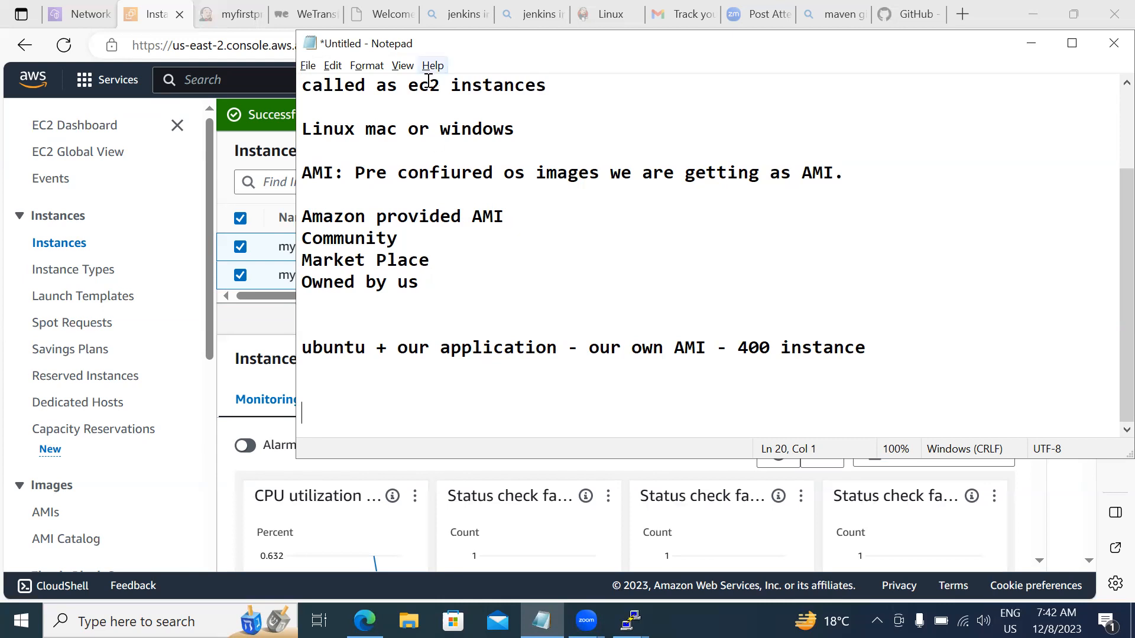
pyautogui.write('Instance Types')
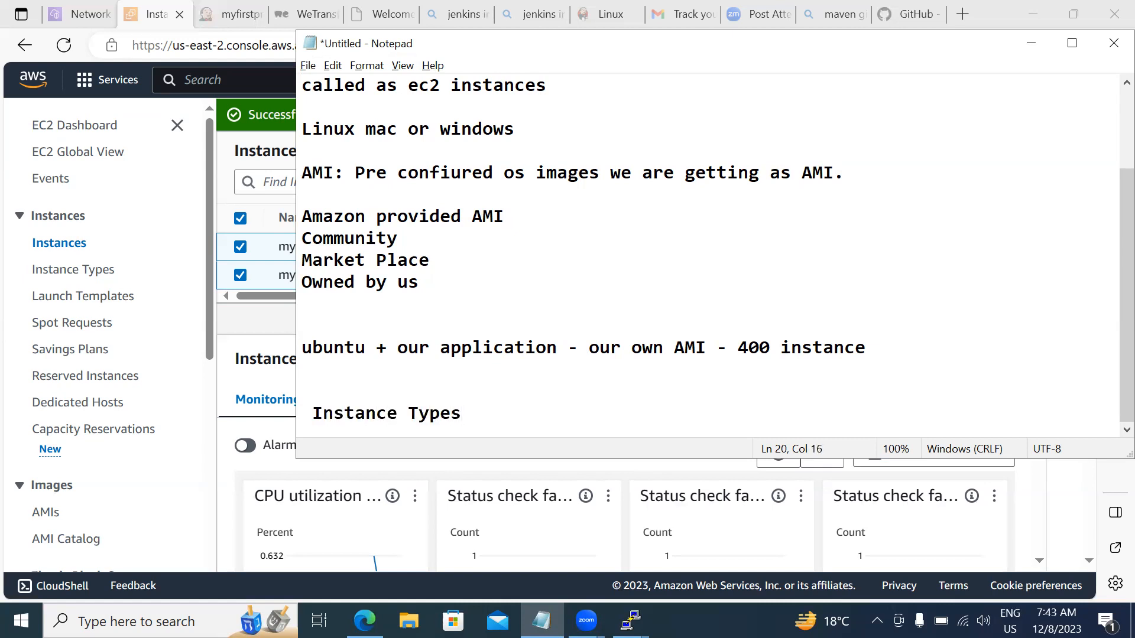
pyautogui.write(':')
# Start the line "Aws provides various types of Hardware" after a blank line under the "Instance Types:" heading.
pyautogui.press('Return')
pyautogui.press('Return')
pyautogui.write('A')
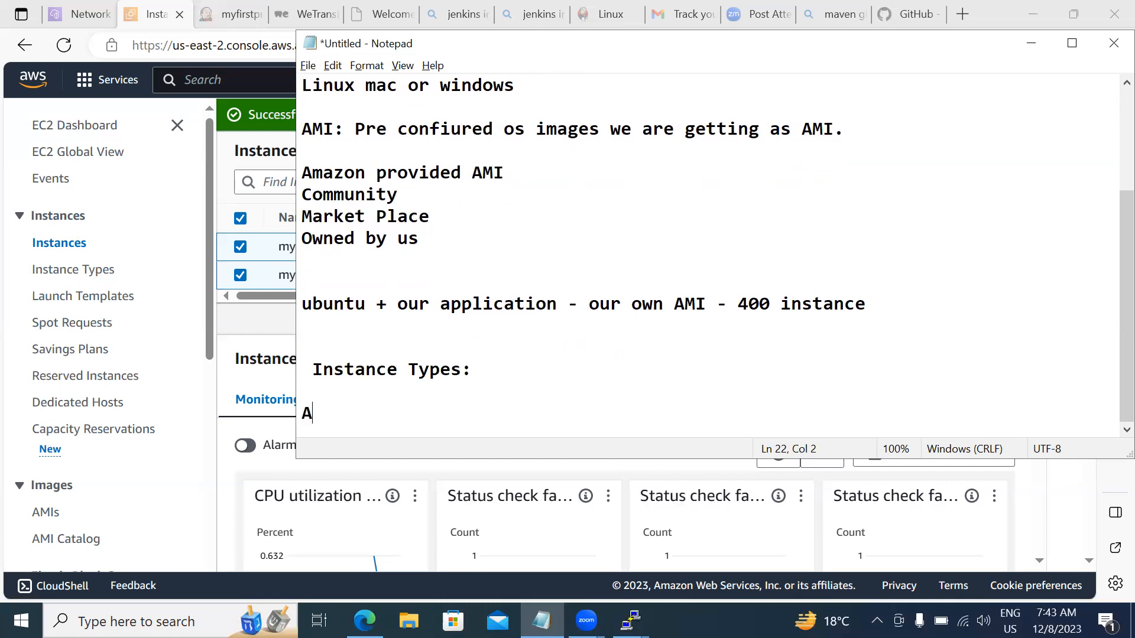
pyautogui.write('ws provides va')
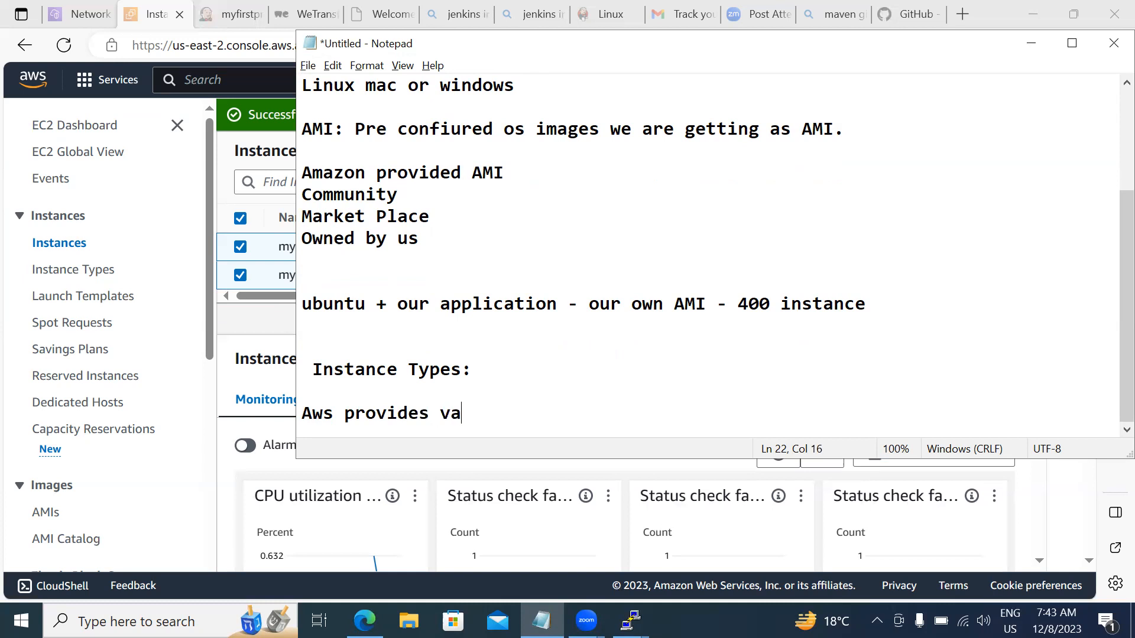
pyautogui.write('rious tyup')
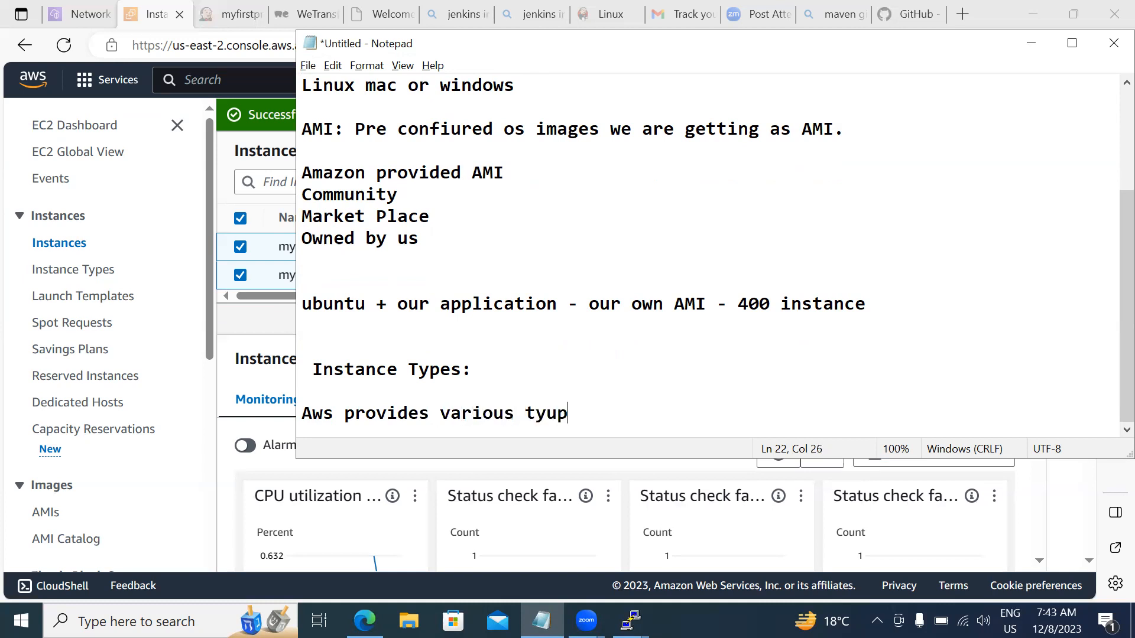
pyautogui.press('BackSpace')
pyautogui.press('BackSpace')
pyautogui.write('pes of a')
pyautogui.press('BackSpace')
pyautogui.write('Hae')
pyautogui.press('BackSpace')
pyautogui.write('rdware')
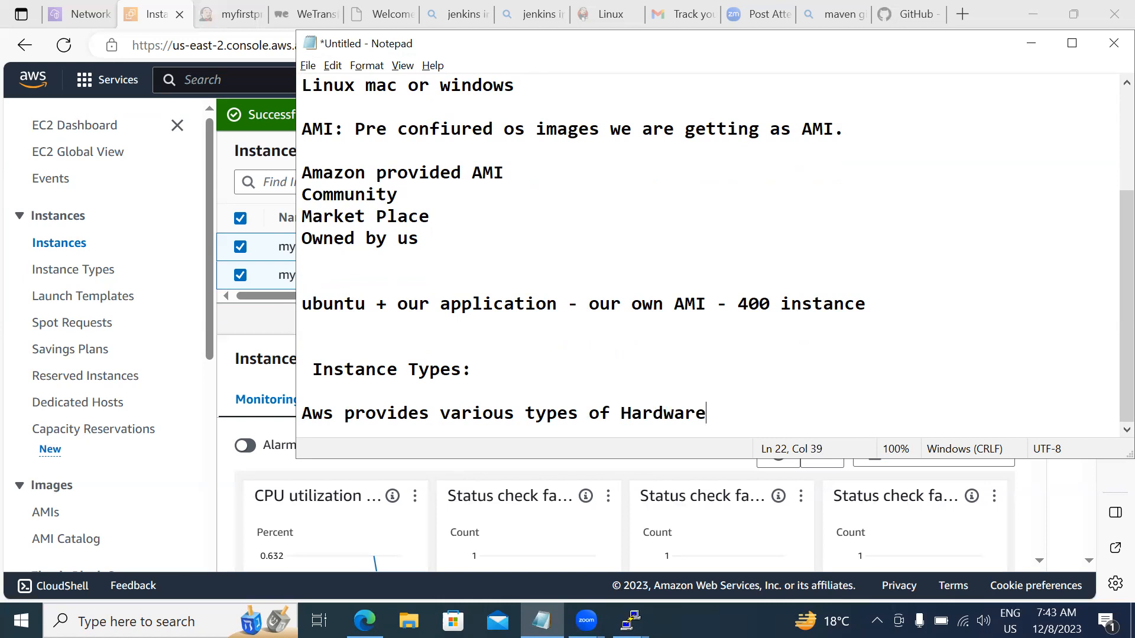
# Extend the hardware sentence with "/Cpu/memory." directly after "Hardware".
pyautogui.write('/')
pyautogui.write('Cpu')
pyautogui.write('?mm')
pyautogui.press('BackSpace')
pyautogui.write('e')
pyautogui.press('BackSpace')
pyautogui.press('BackSpace')
pyautogui.press('BackSpace')
pyautogui.write('/memo')
pyautogui.press('BackSpace')
pyautogui.write('emory')
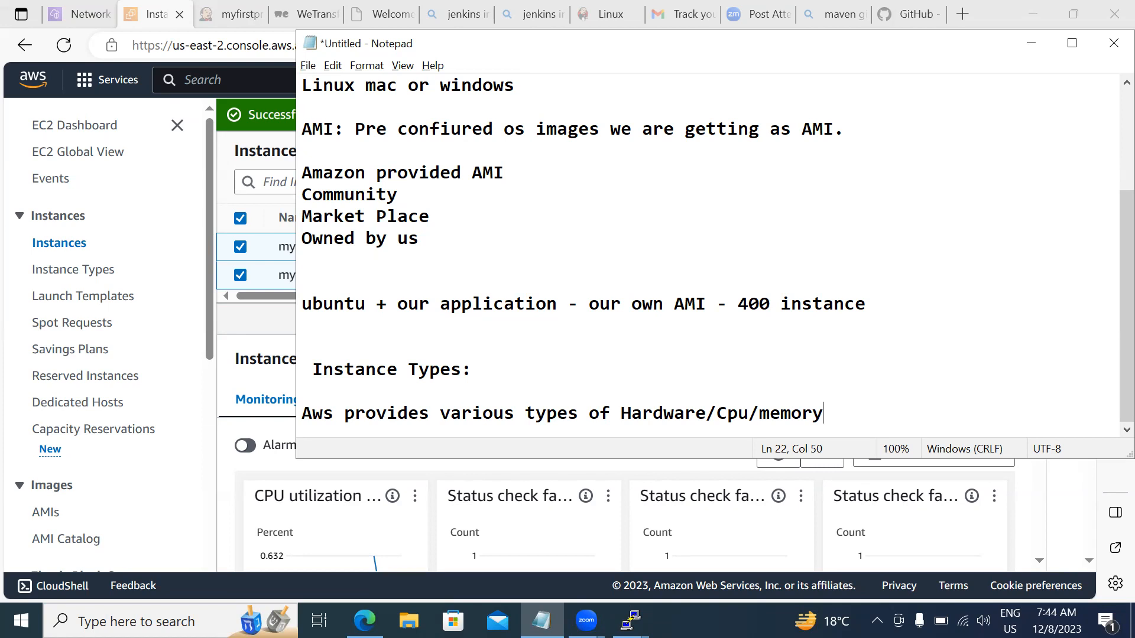
pyautogui.write('.')
# Begin a sentence with "as free tier account we are getting t2.micro" after a blank line below the hardware sentence.
pyautogui.press('Return')
pyautogui.press('Return')
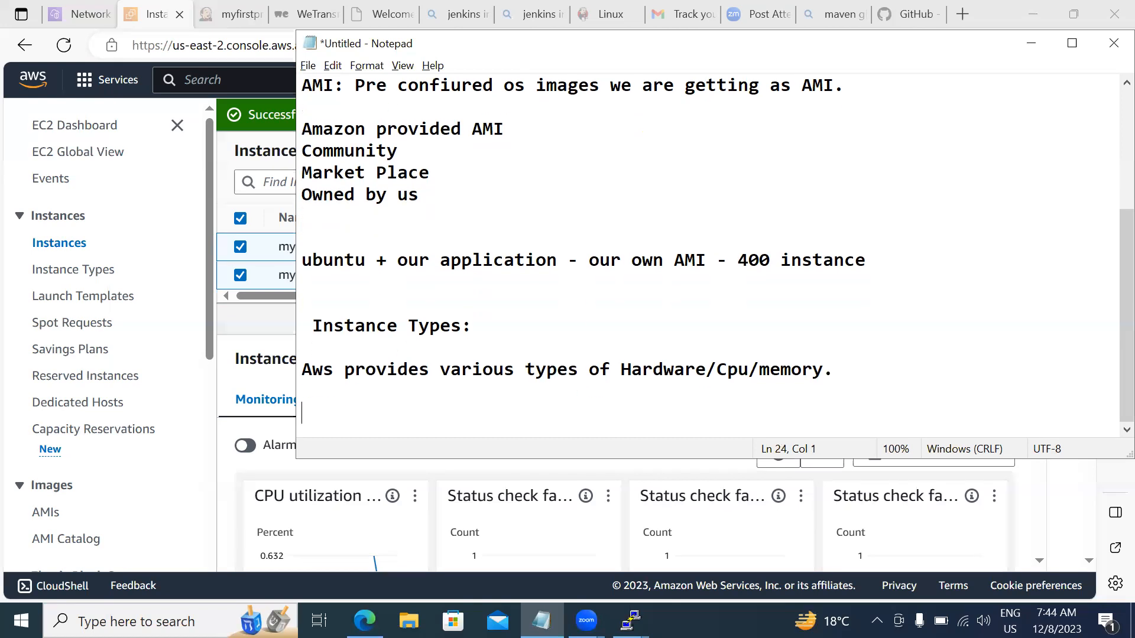
pyautogui.write('as free t')
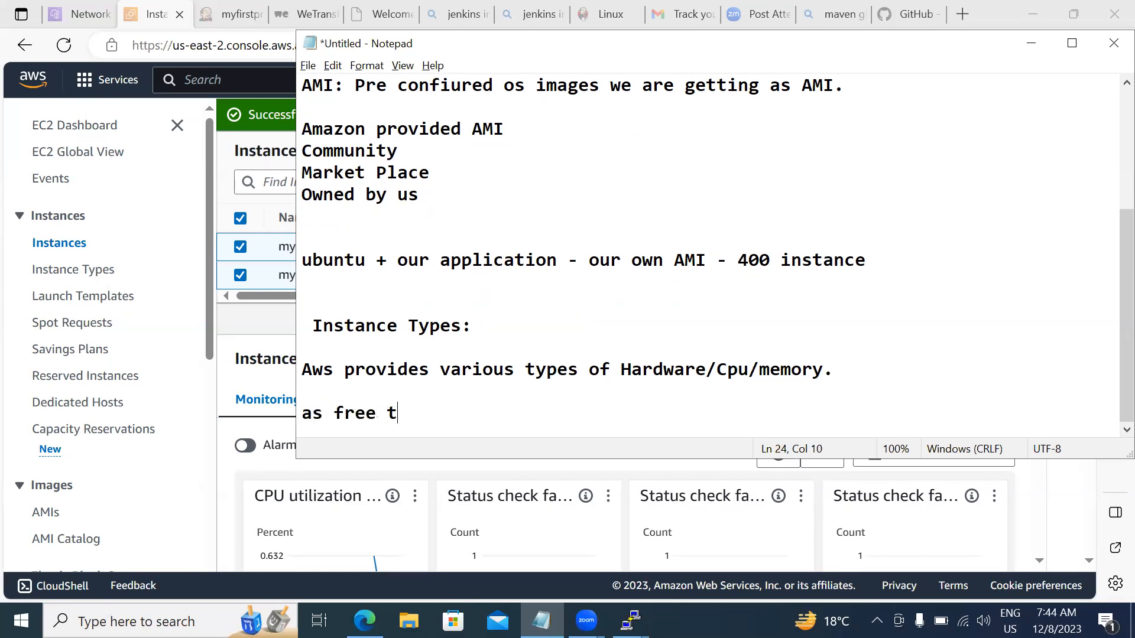
pyautogui.write('ier account we are getting ')
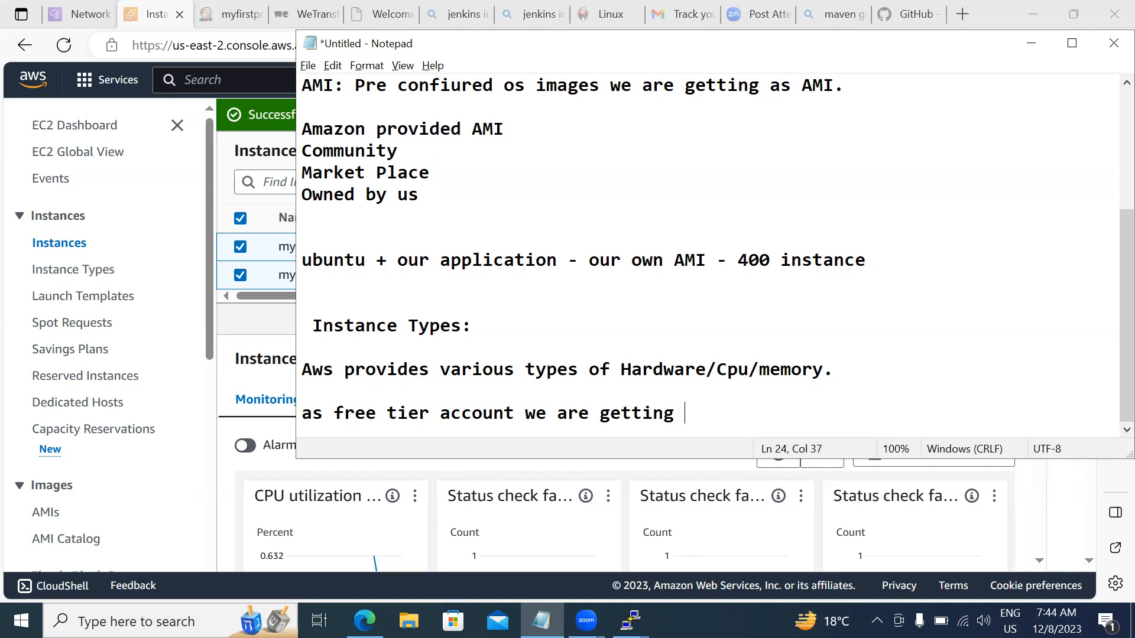
pyautogui.write('t2.micro')
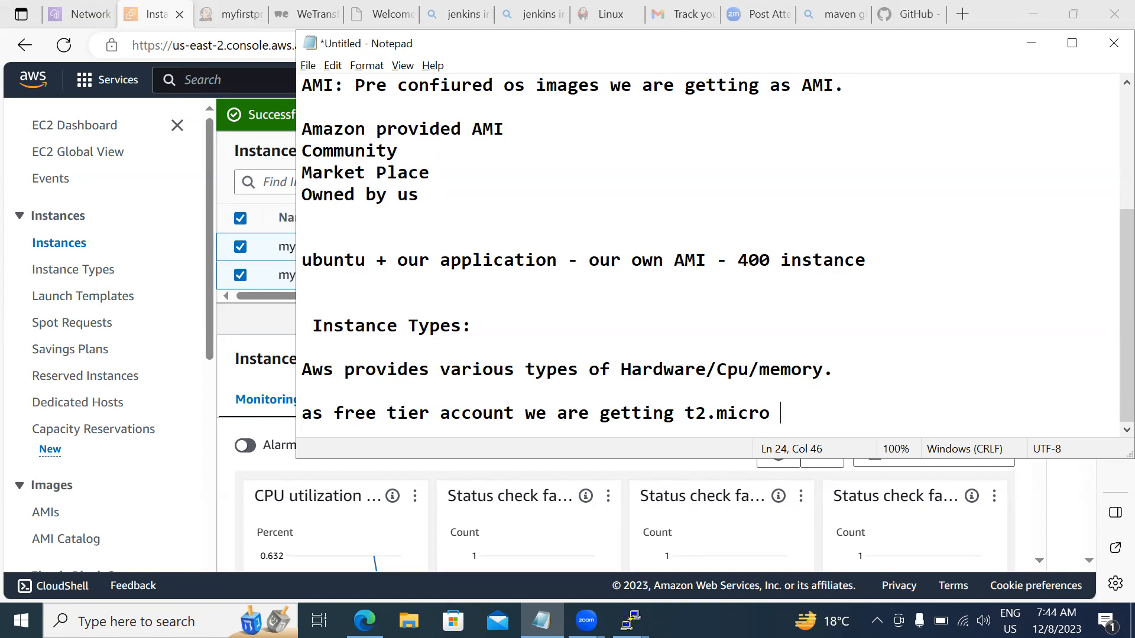
# Continue the free tier sentence with "with 1 vcpu and 1gb ram for 750 hours we can use it".
pyautogui.write('wi')
pyautogui.press('BackSpace')
pyautogui.write('ith')
pyautogui.write('vpc')
pyautogui.press('BackSpace')
pyautogui.press('BackSpace')
pyautogui.write('cpu and 1gb ram for ')
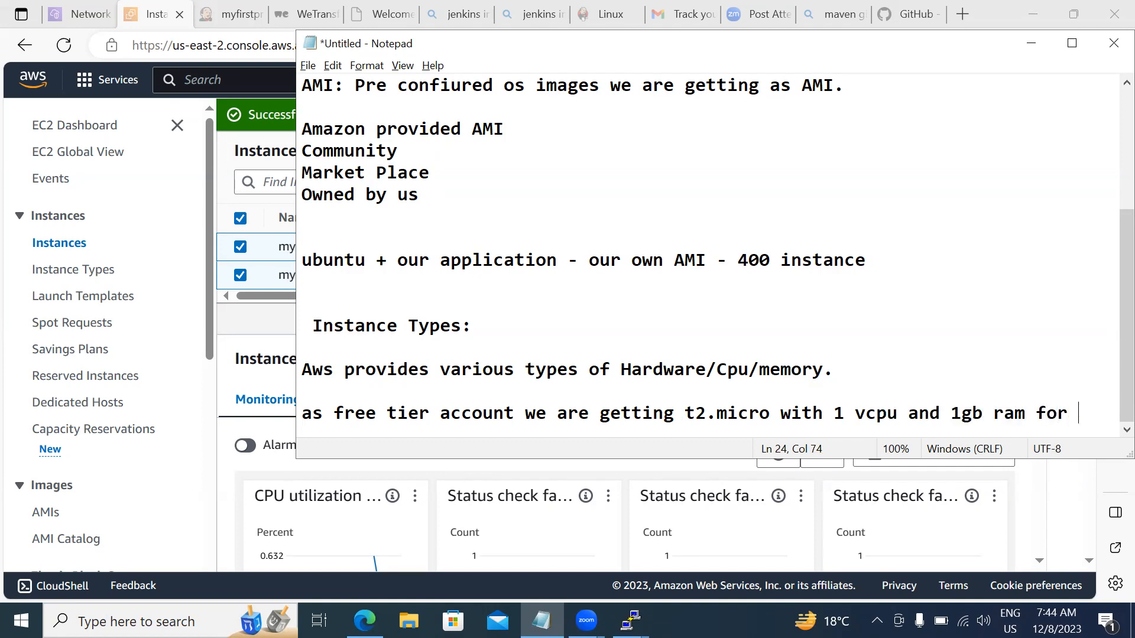
pyautogui.write('750 ou')
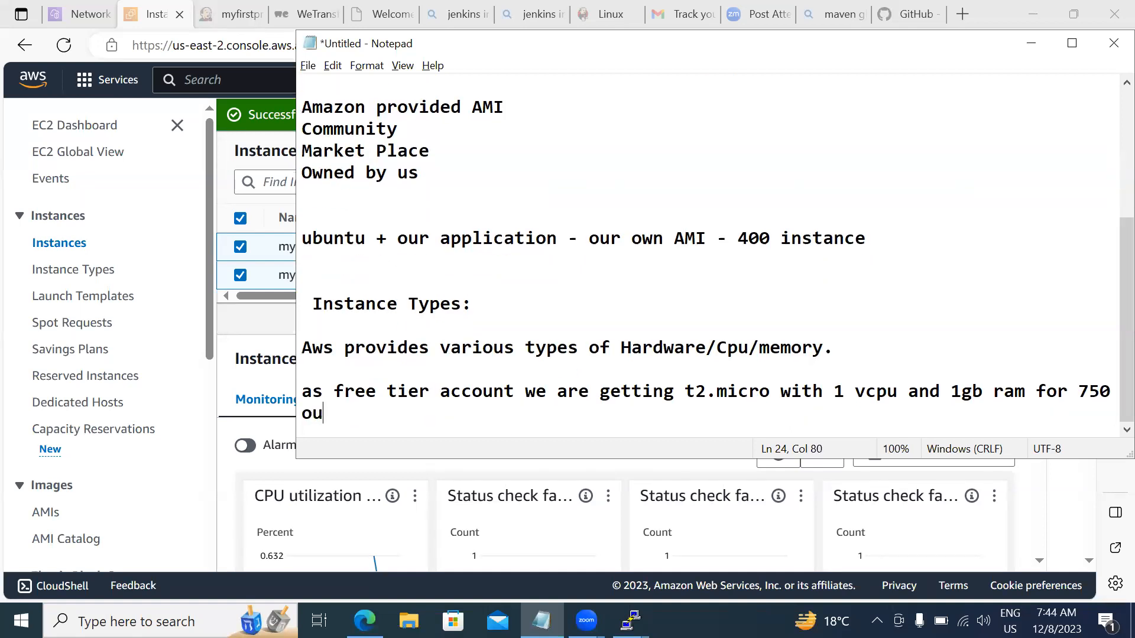
pyautogui.write('rs we can use it')
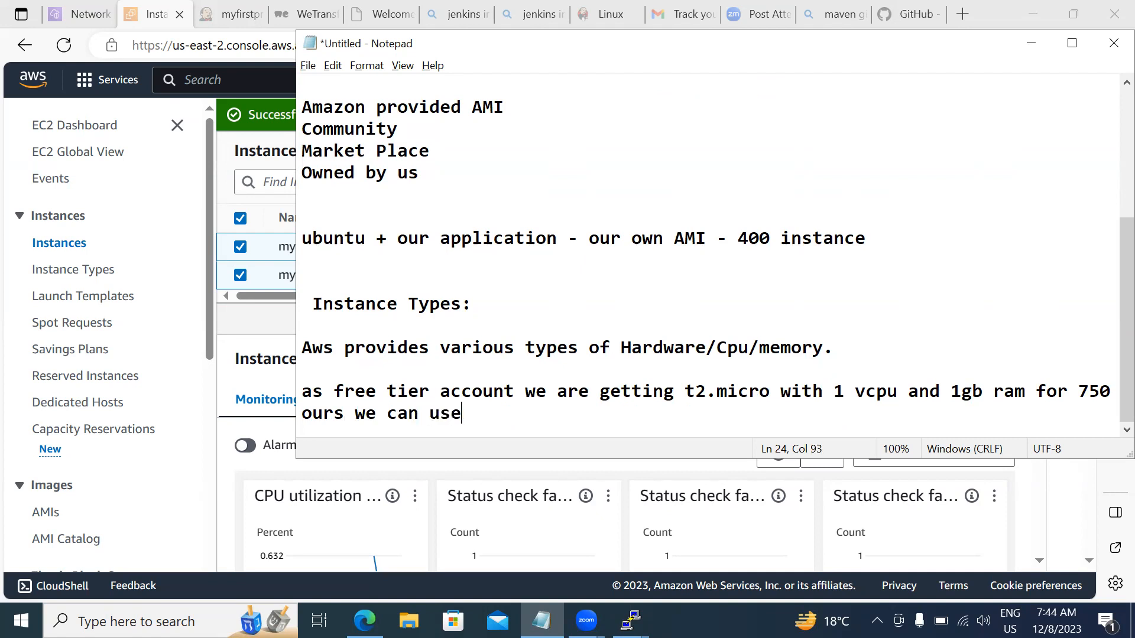
pyautogui.click(308, 414)
pyautogui.write('h')
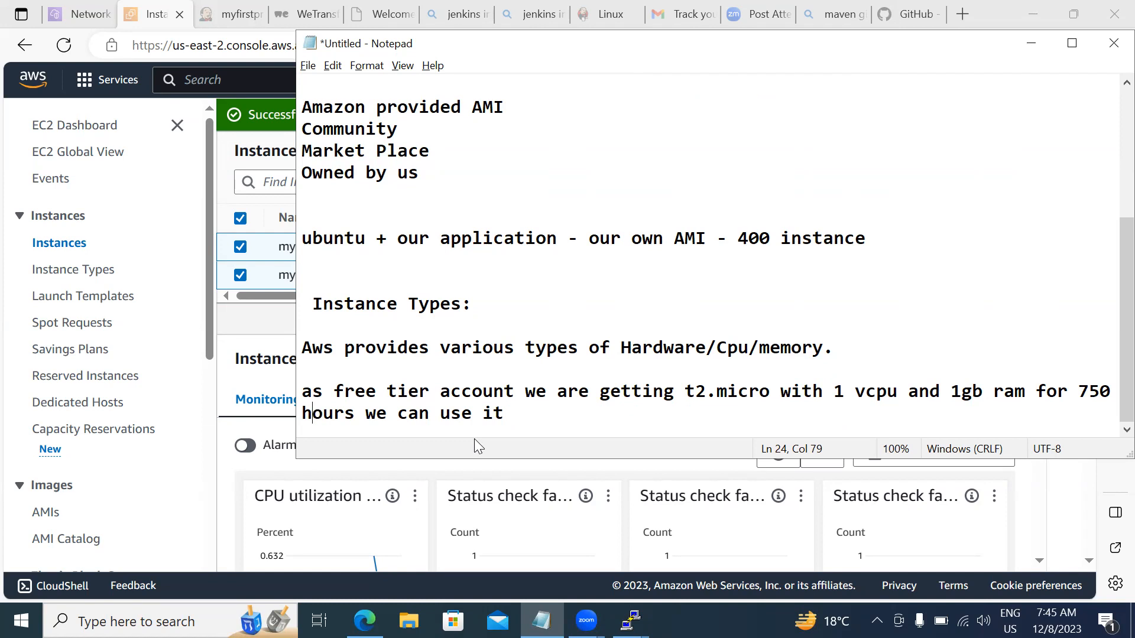
# Append ".in some regions t2.micro is not avaiable they are giving t3.micro" to the end of the free tier note.
pyautogui.click(517, 412)
pyautogui.write('.in some regions t')
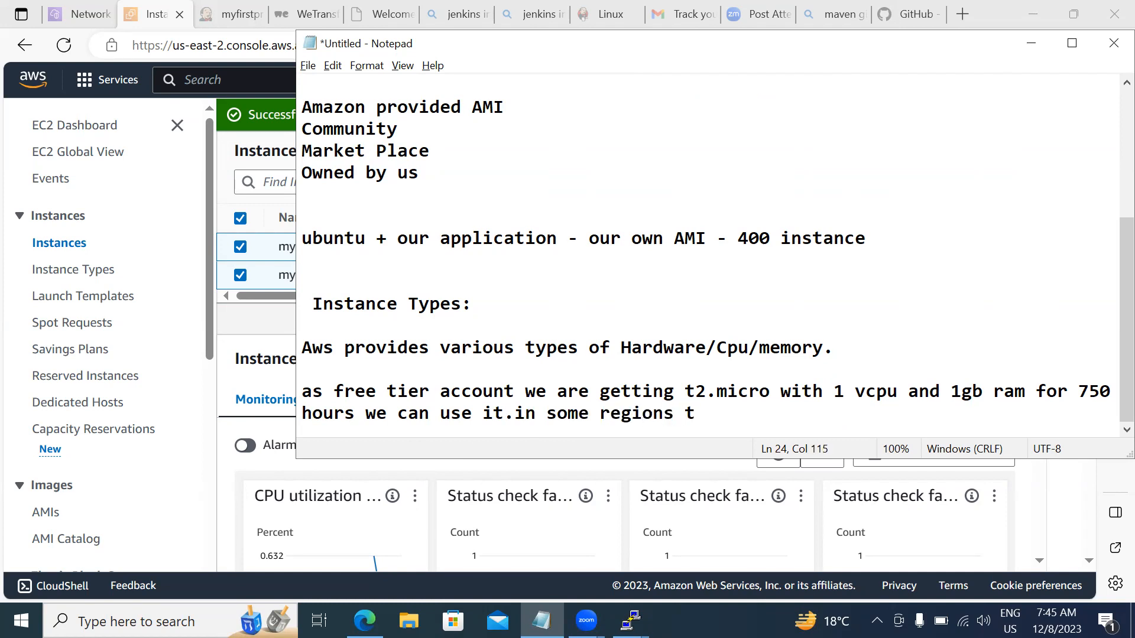
pyautogui.write('2.micro is not avaiable they are giving t')
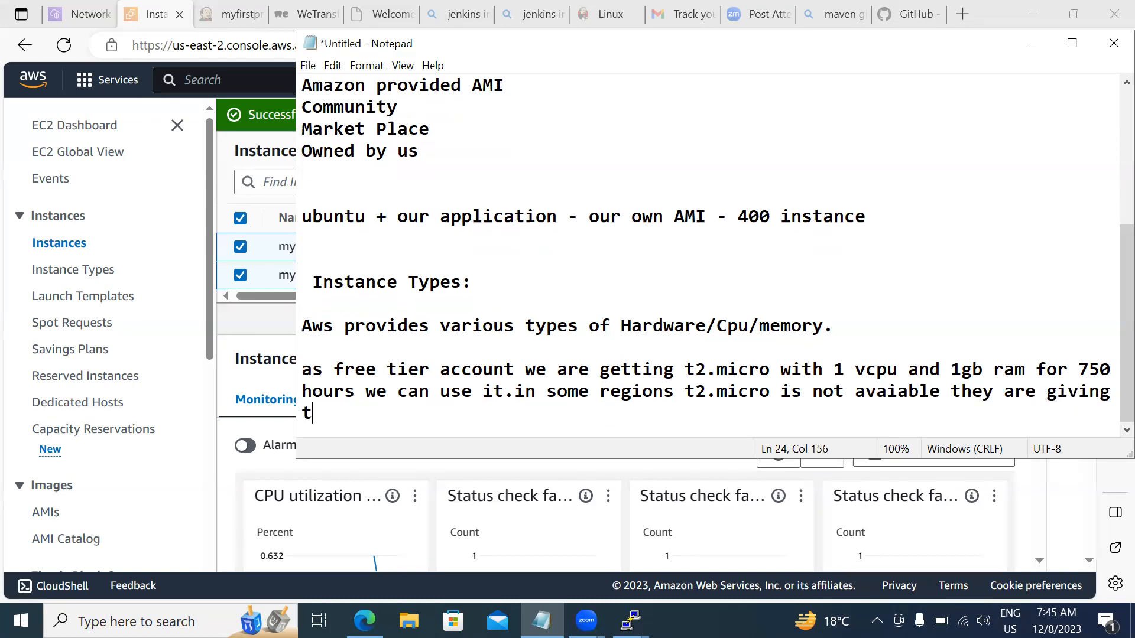
pyautogui.write('3.micro')
# Add "Keypair - aws not supporting password . they are using public and private key" two blank lines below the free tier note.
pyautogui.press('Return')
pyautogui.press('Return')
pyautogui.press('Return')
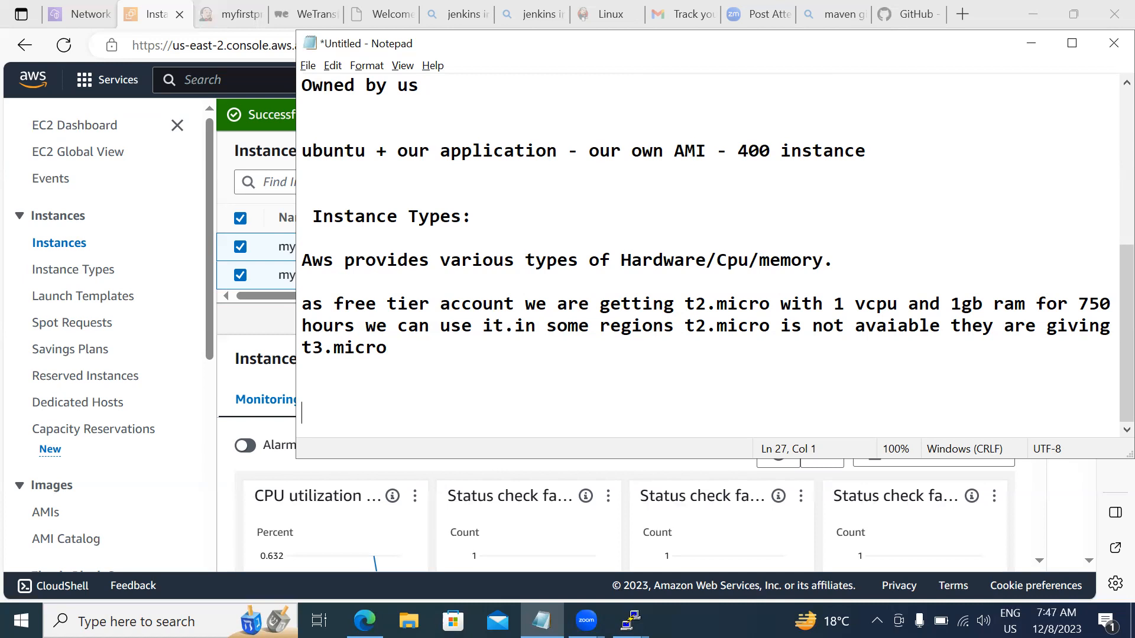
pyautogui.write('Keypair - aws not supporting password ')
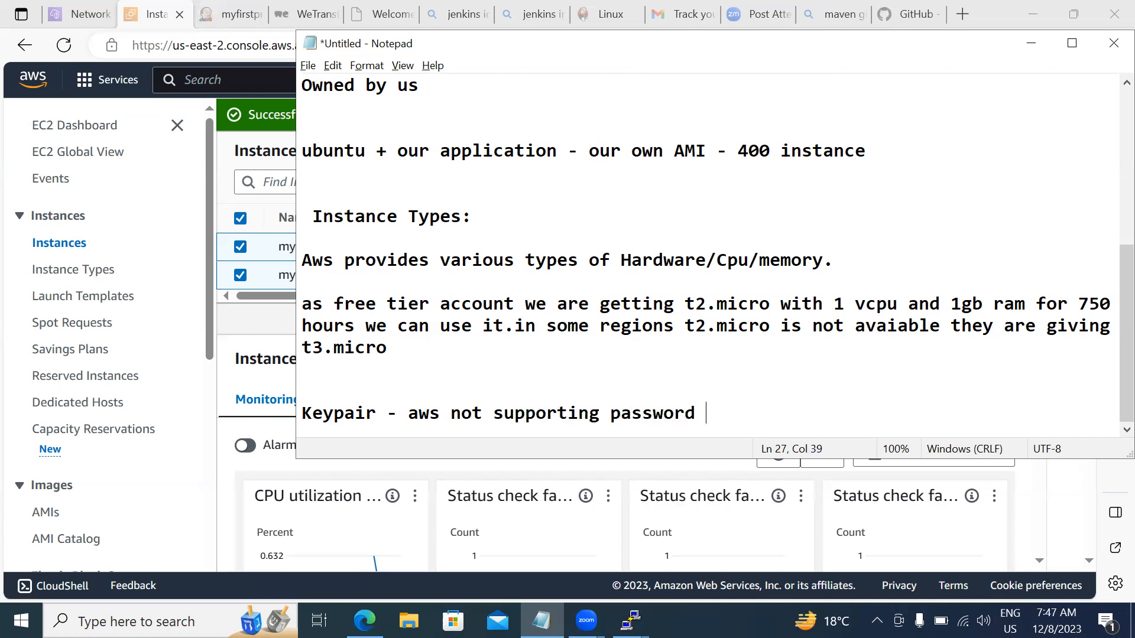
pyautogui.write('. they are using public and pri')
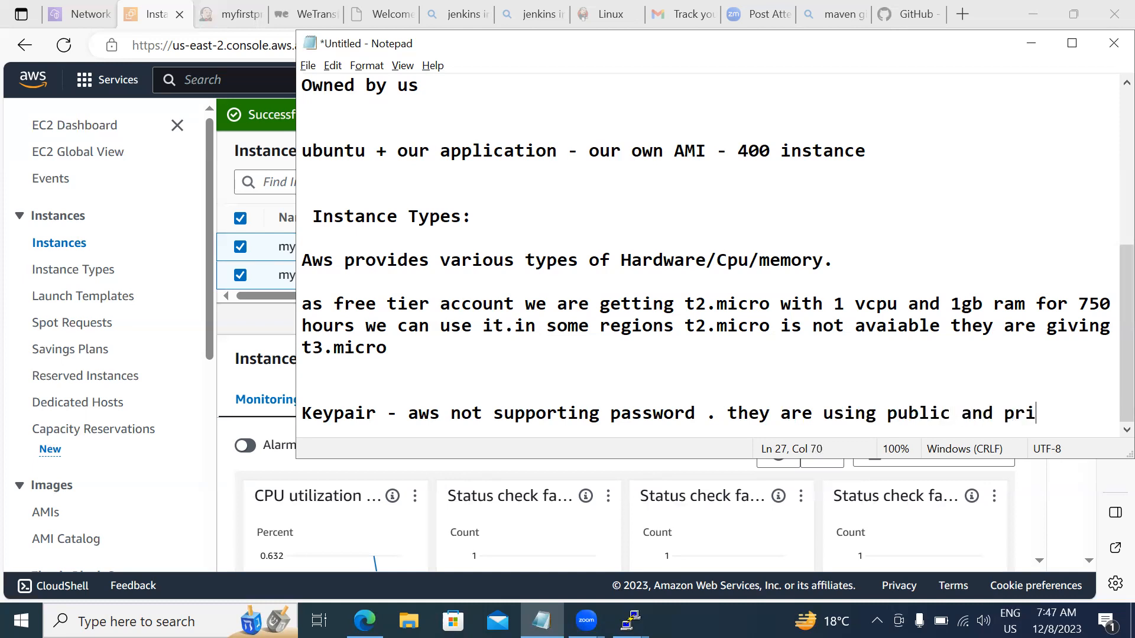
pyautogui.write('vate key')
# After a blank line, write "public key is with instance and private key they provide to us and both".
pyautogui.press('Return')
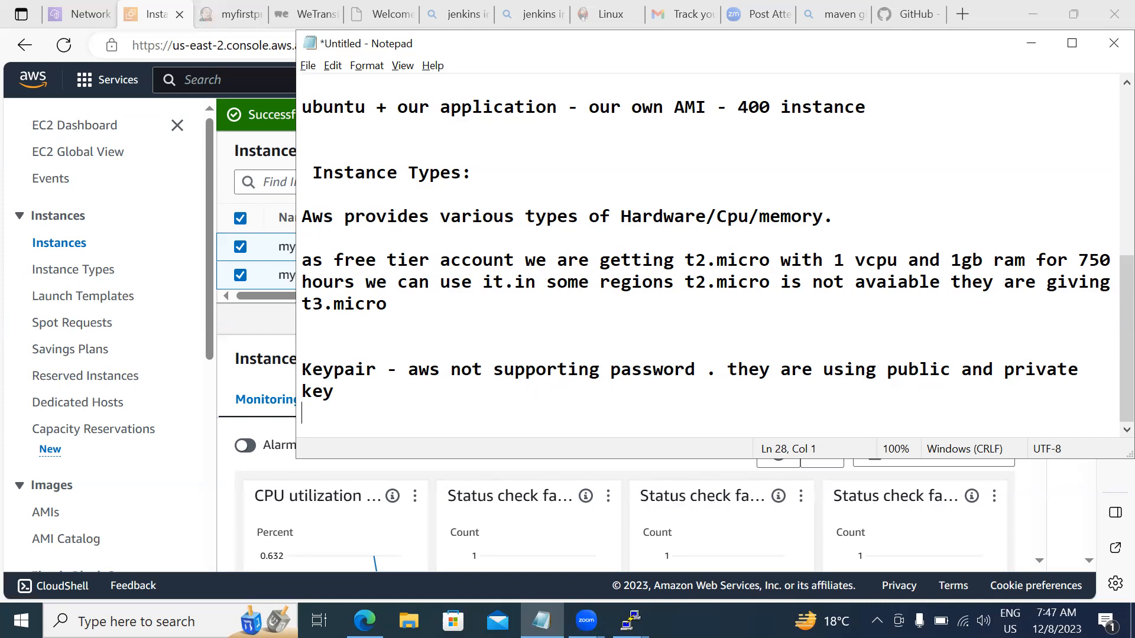
pyautogui.press('Return')
pyautogui.write('publ')
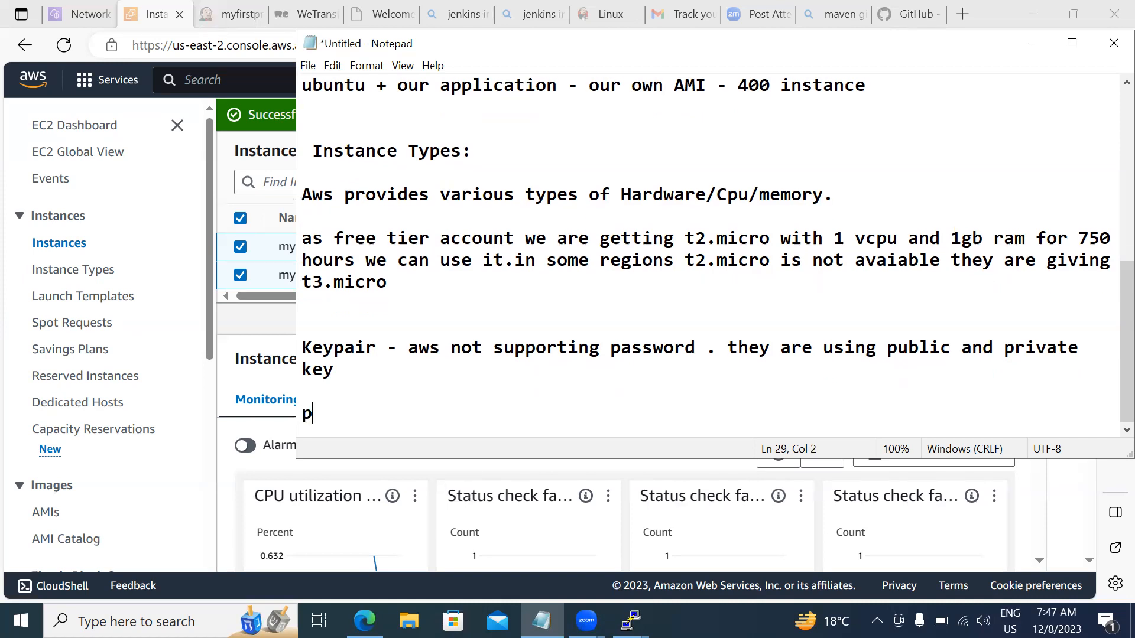
pyautogui.write('ke')
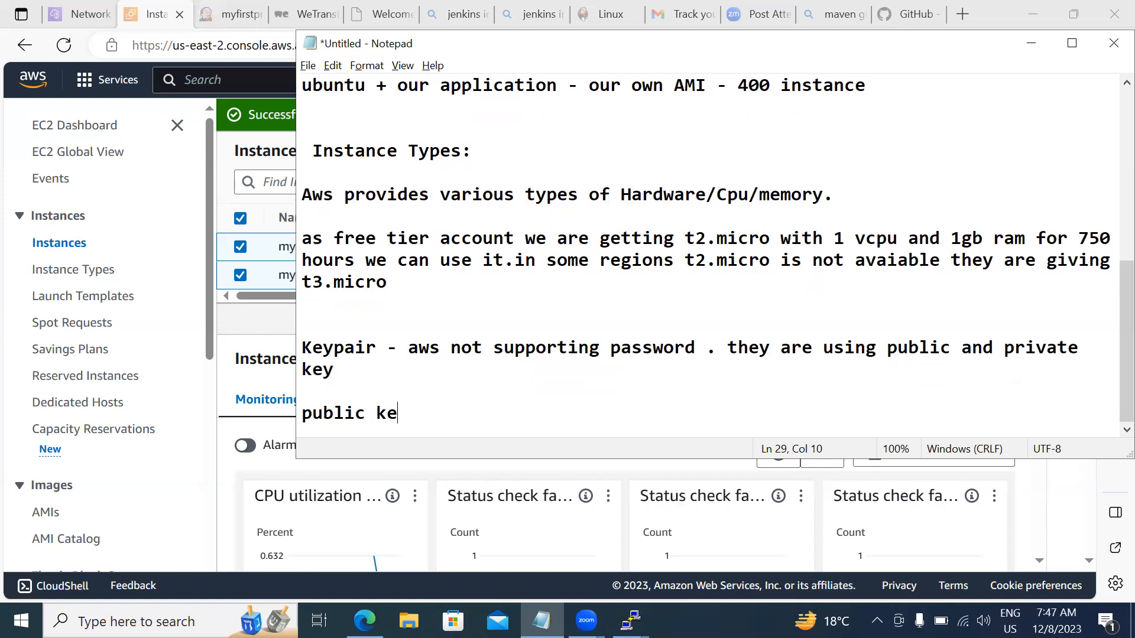
pyautogui.write('y is with ins')
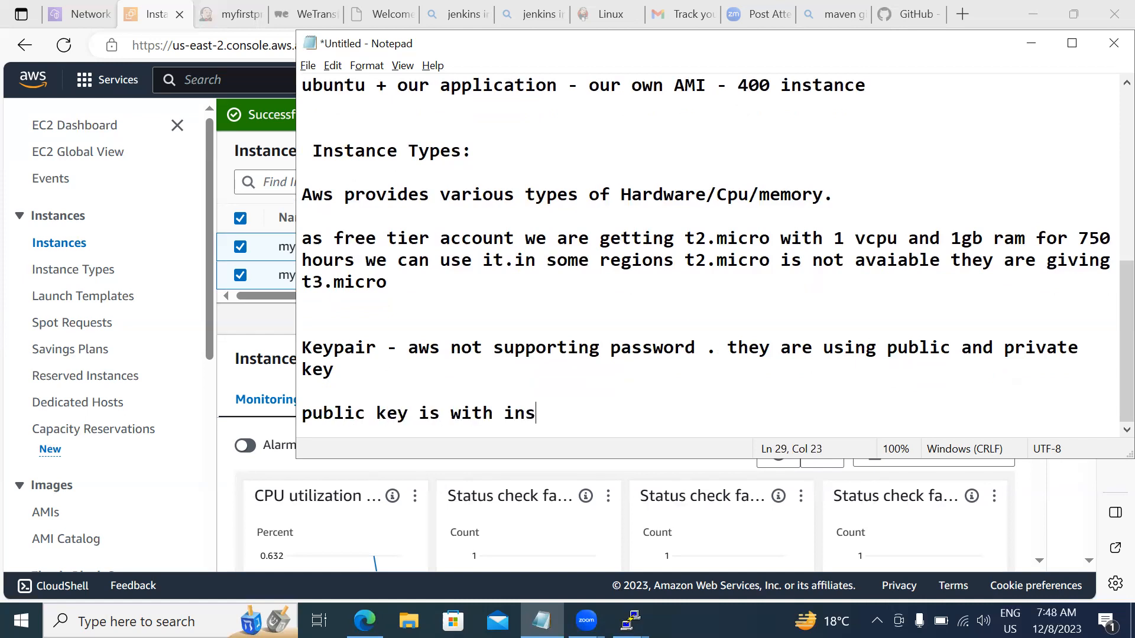
pyautogui.write('tance and pr')
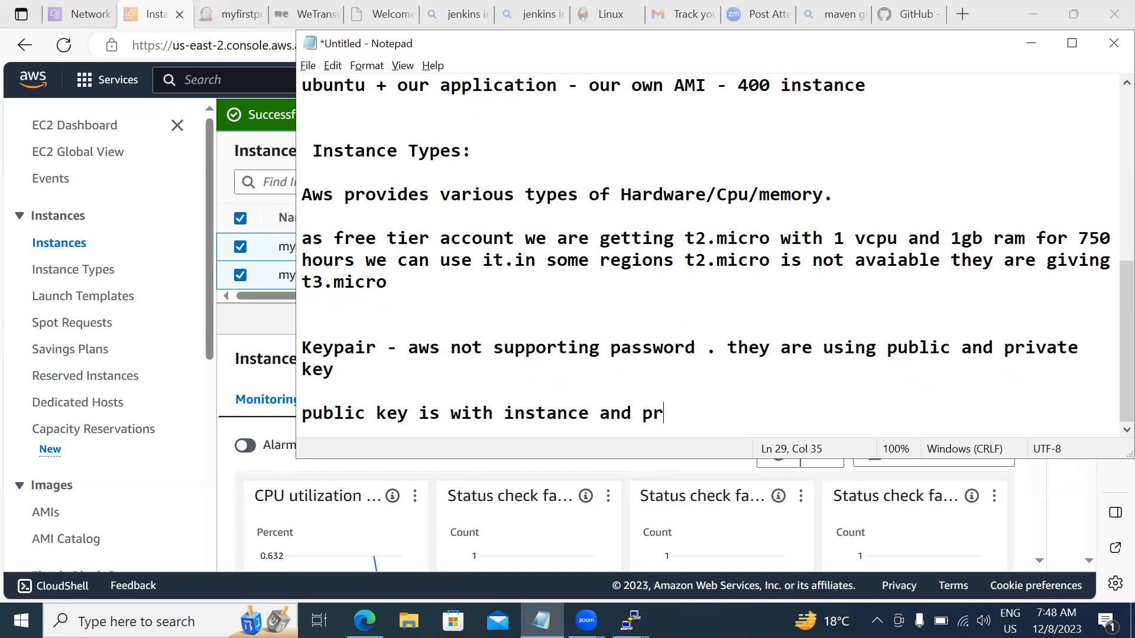
pyautogui.write('ivate ket')
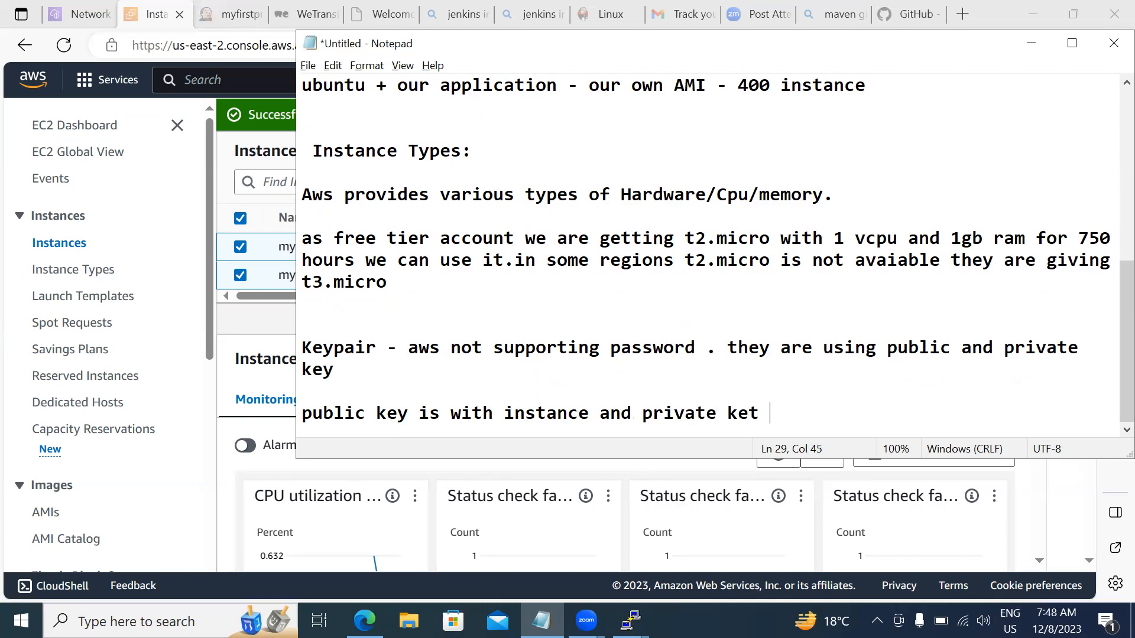
pyautogui.press('BackSpace')
pyautogui.write('y they pro')
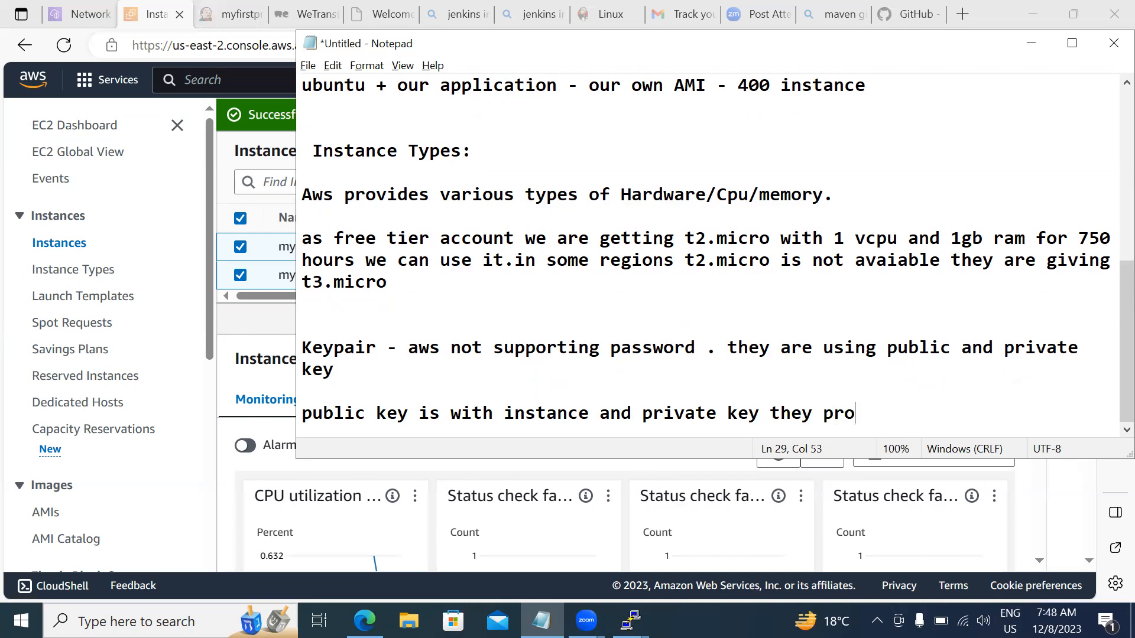
pyautogui.write('vide to us and both ave')
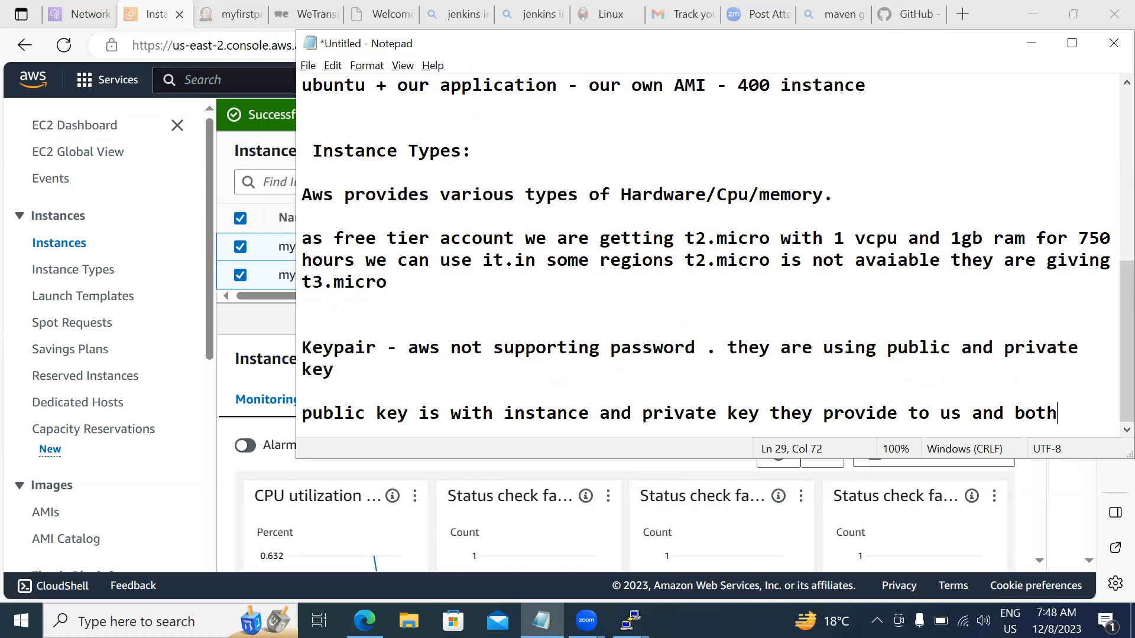
# Finish the public and private key sentence with "have been paired.".
pyautogui.press('BackSpace')
pyautogui.press('BackSpace')
pyautogui.press('BackSpace')
pyautogui.write('have ')
pyautogui.write('n')
pyautogui.write('een pa')
pyautogui.write('ire')
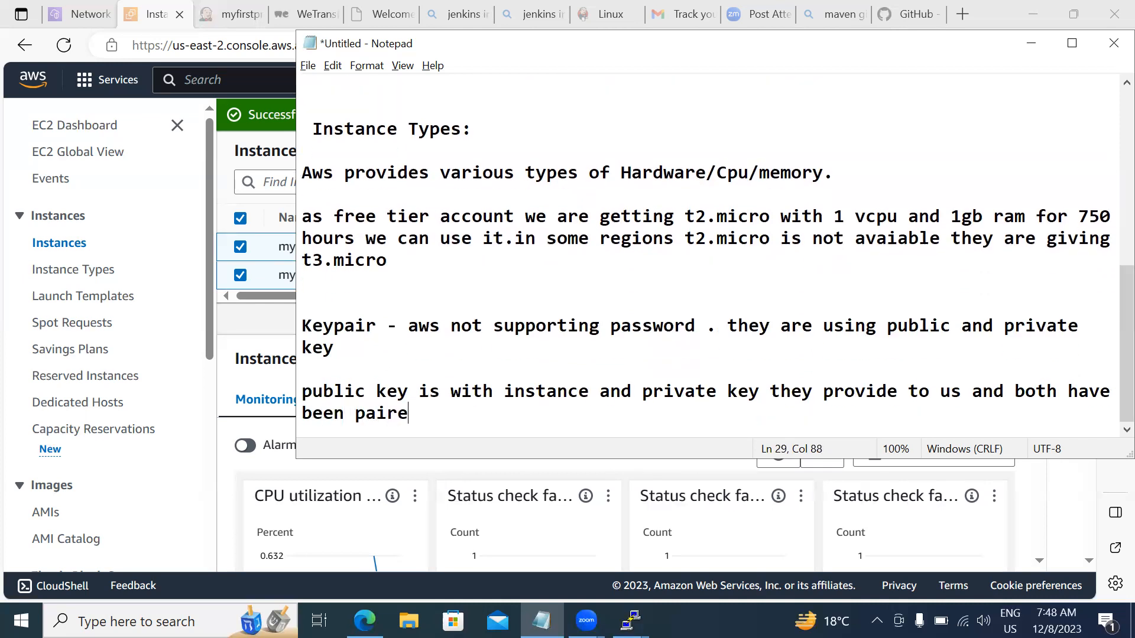
pyautogui.write('d.')
# Add the key file formats line ".pem file or .ppk" after a blank line below the key pairing sentence.
pyautogui.press('Return')
pyautogui.press('Return')
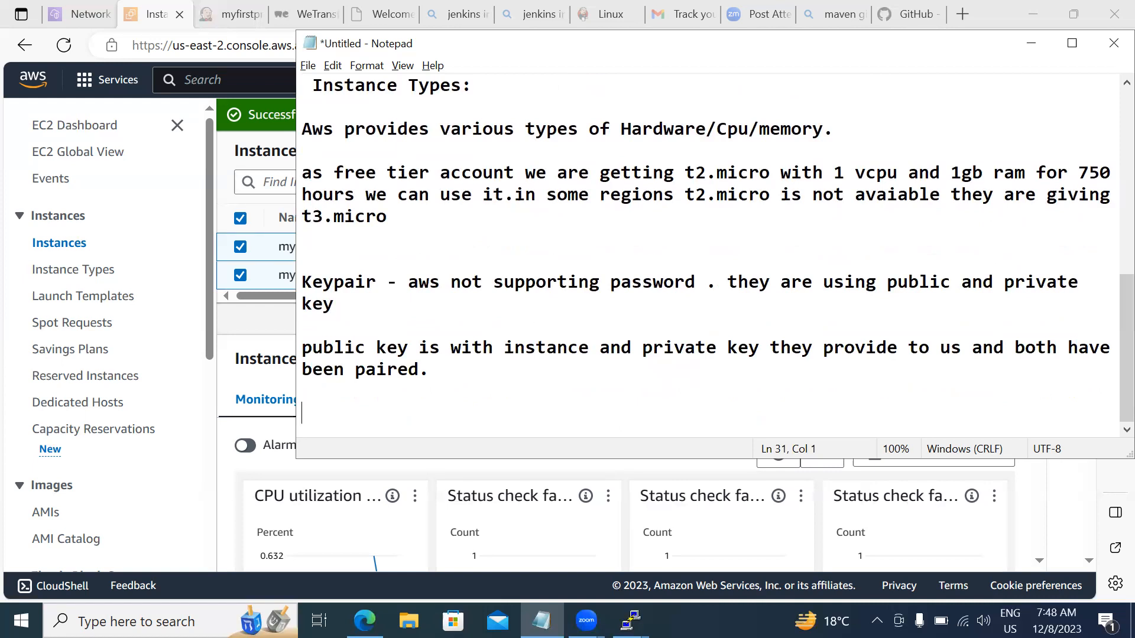
pyautogui.write('.pem file or ')
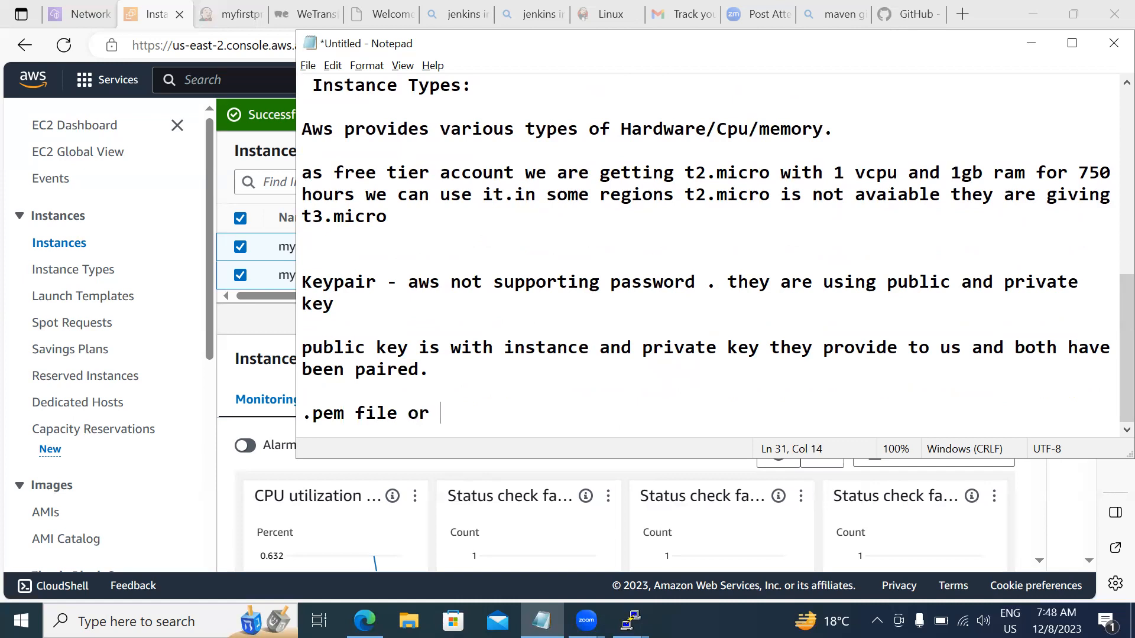
pyautogui.write('.ppk')
# Add the expansion ".pem - private enhanced mail" on the line directly below the key file formats.
pyautogui.press('Return')
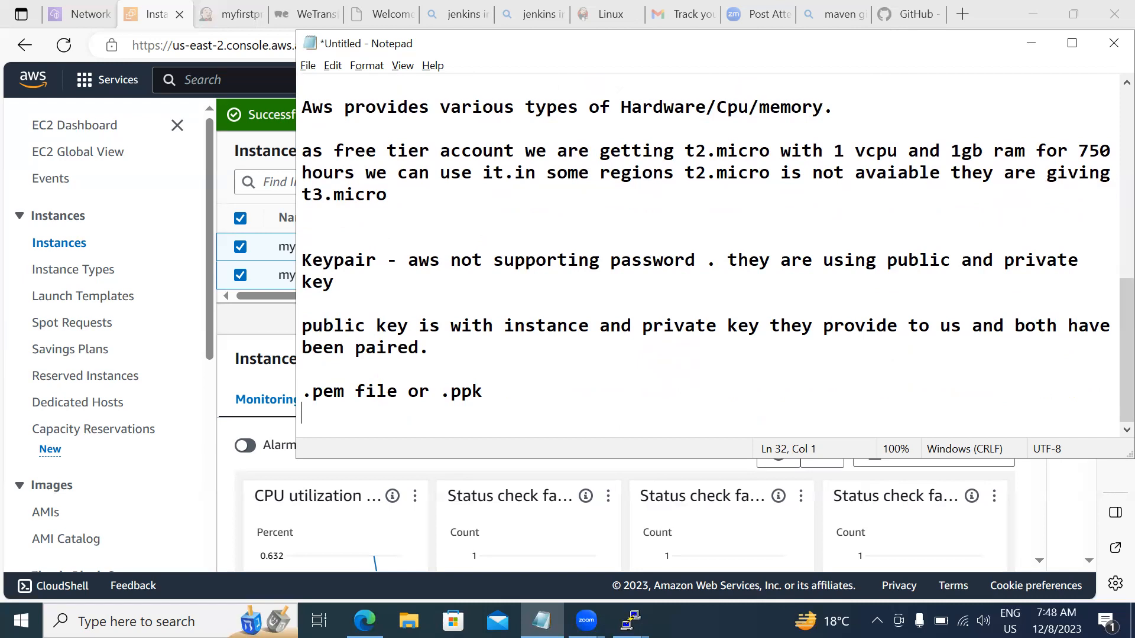
pyautogui.write('.pem - private ena')
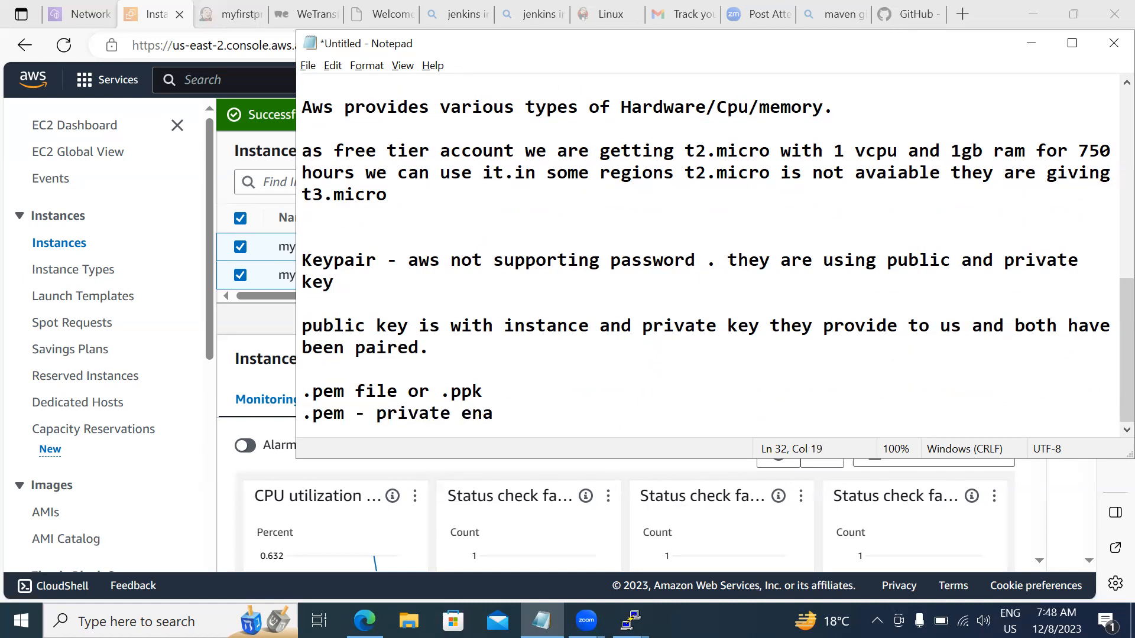
pyautogui.press('BackSpace')
pyautogui.write('ah')
pyautogui.press('BackSpace')
pyautogui.press('BackSpace')
pyautogui.write('hanced mai')
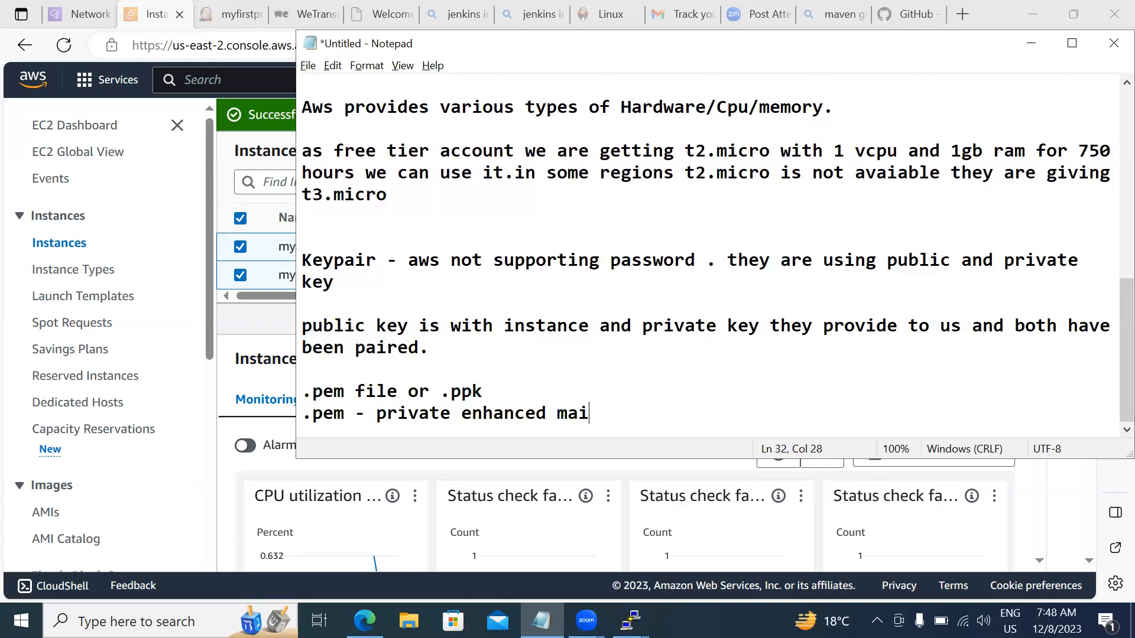
pyautogui.write('l')
# Add the expansion "ppk - putty private key" below the .pem line and start a new line after it.
pyautogui.press('Return')
pyautogui.write('ppk ')
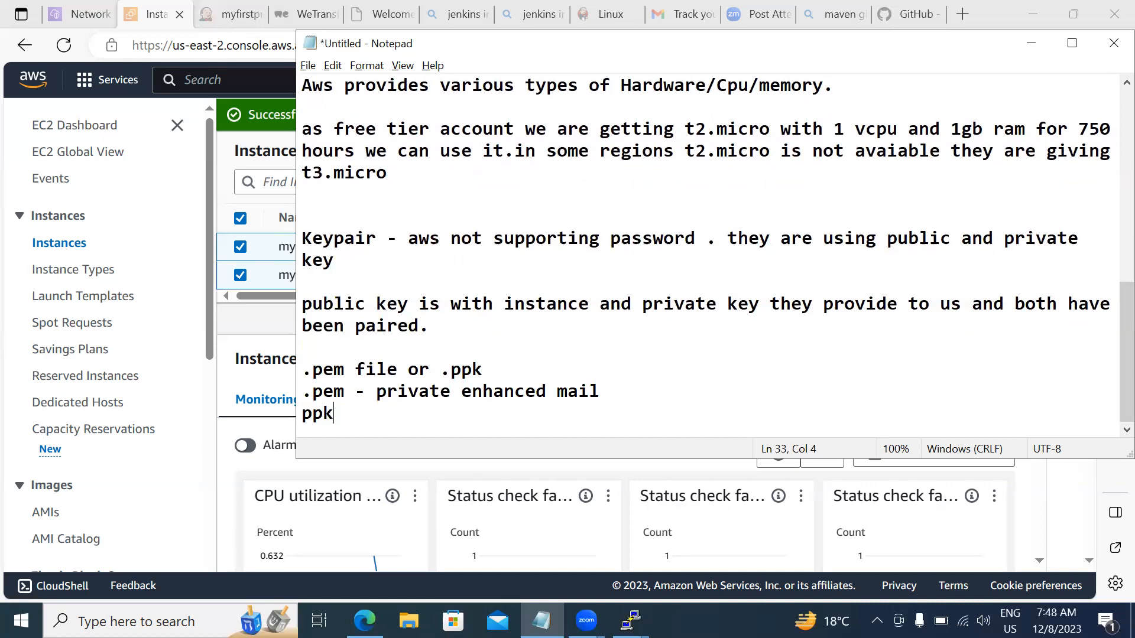
pyautogui.write('- putty private ket')
pyautogui.press('BackSpace')
pyautogui.write('y')
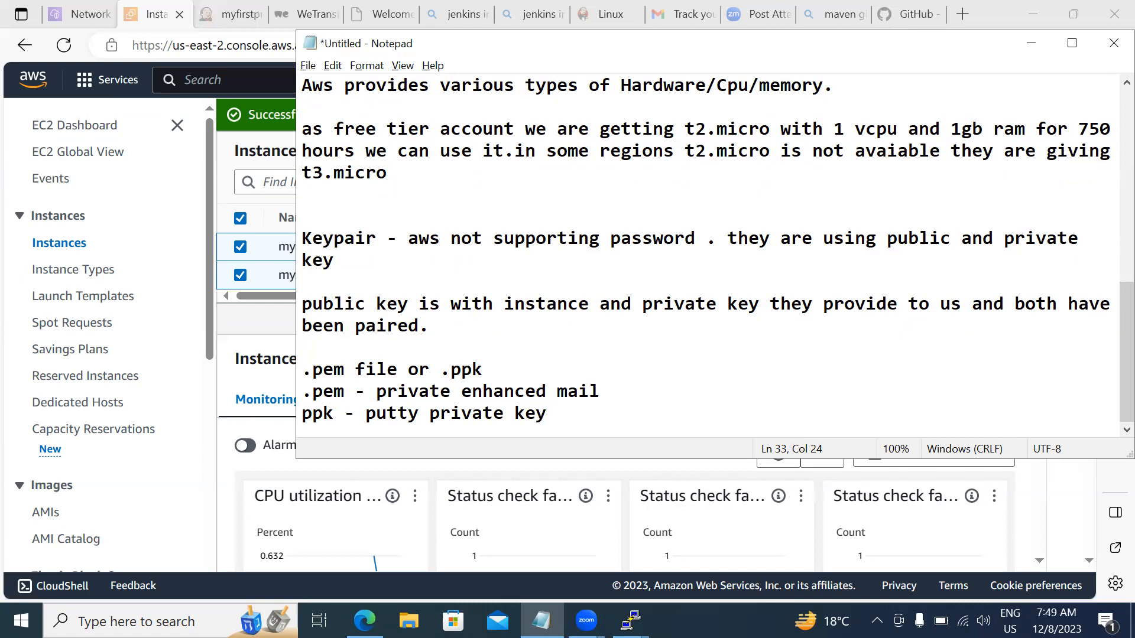
pyautogui.press('Return')
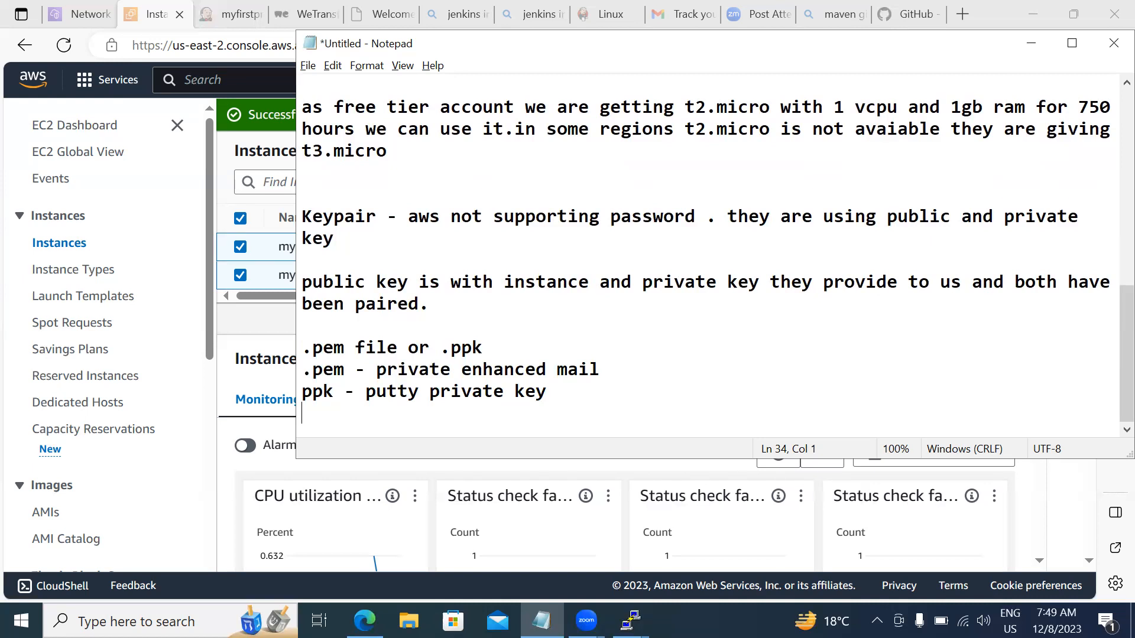
# Add the heading "Security Groups:" two blank lines below the ppk line and begin its description on the same line.
pyautogui.press('Return')
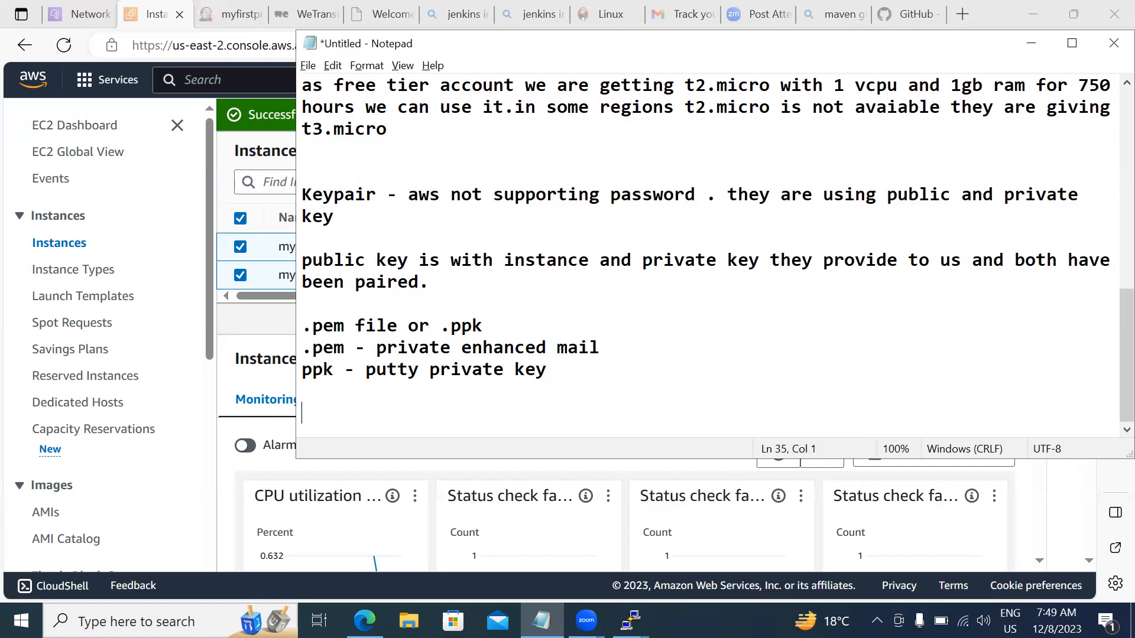
pyautogui.press('Return')
pyautogui.write('Securot')
pyautogui.press('BackSpace')
pyautogui.press('BackSpace')
pyautogui.write('ity ')
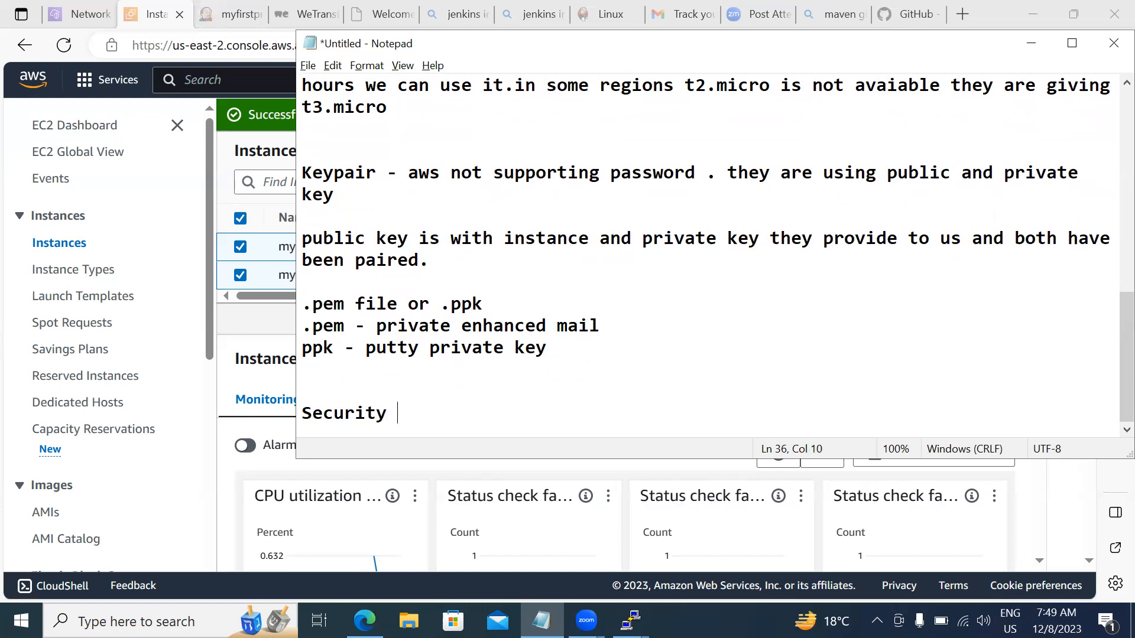
pyautogui.write('Groups')
pyautogui.write(';')
pyautogui.press('BackSpace')
pyautogui.press('BackSpace')
pyautogui.write(': A')
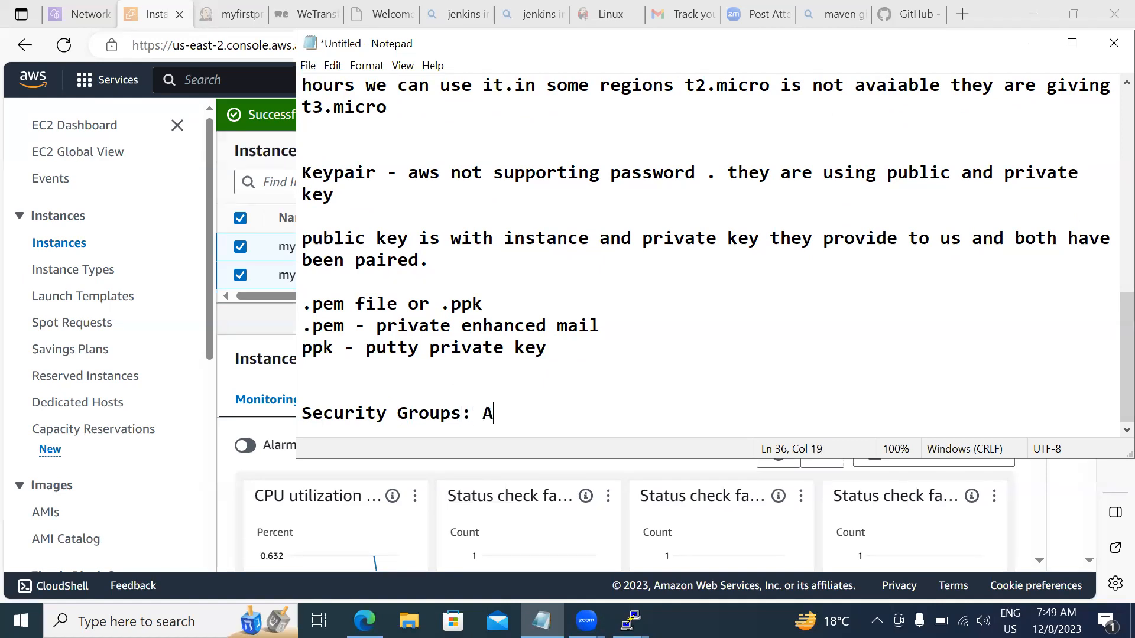
# Write the description "AWs provides one virtual firewall for every instance" after the Security Groups heading.
pyautogui.write('Ws provides one ')
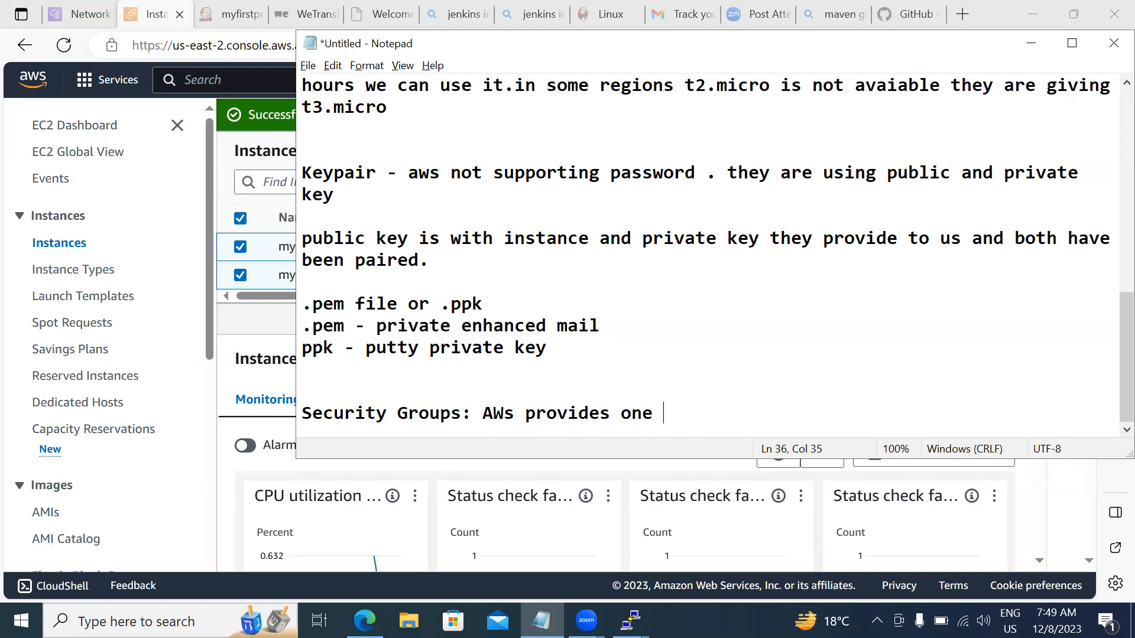
pyautogui.write('vir tual firewa')
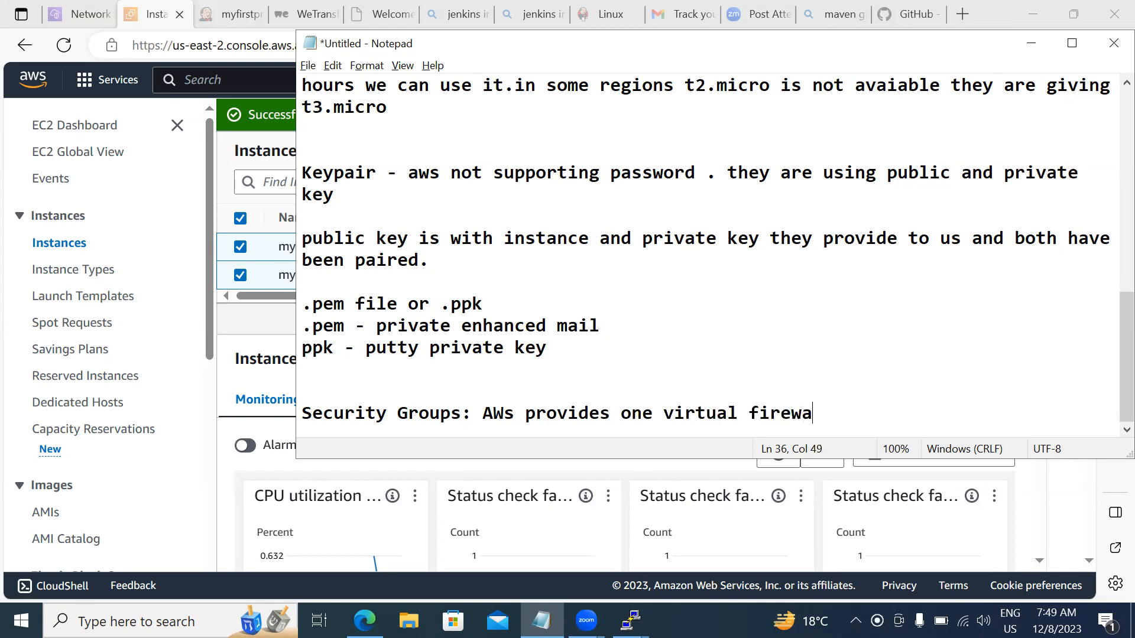
pyautogui.write('ll for ev')
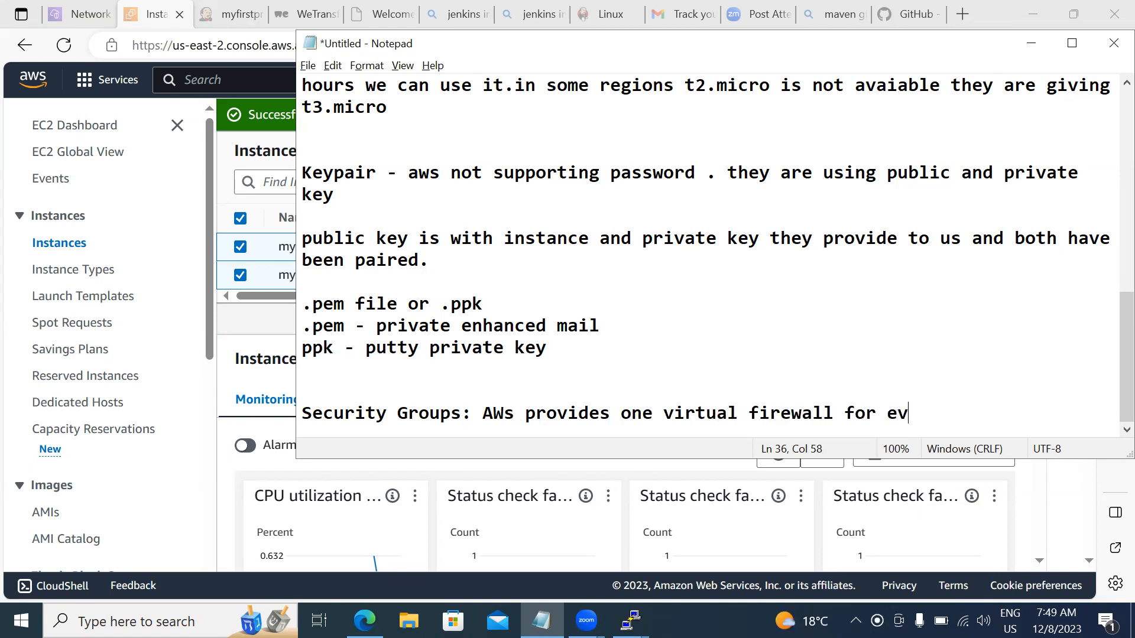
pyautogui.write('ery instance ')
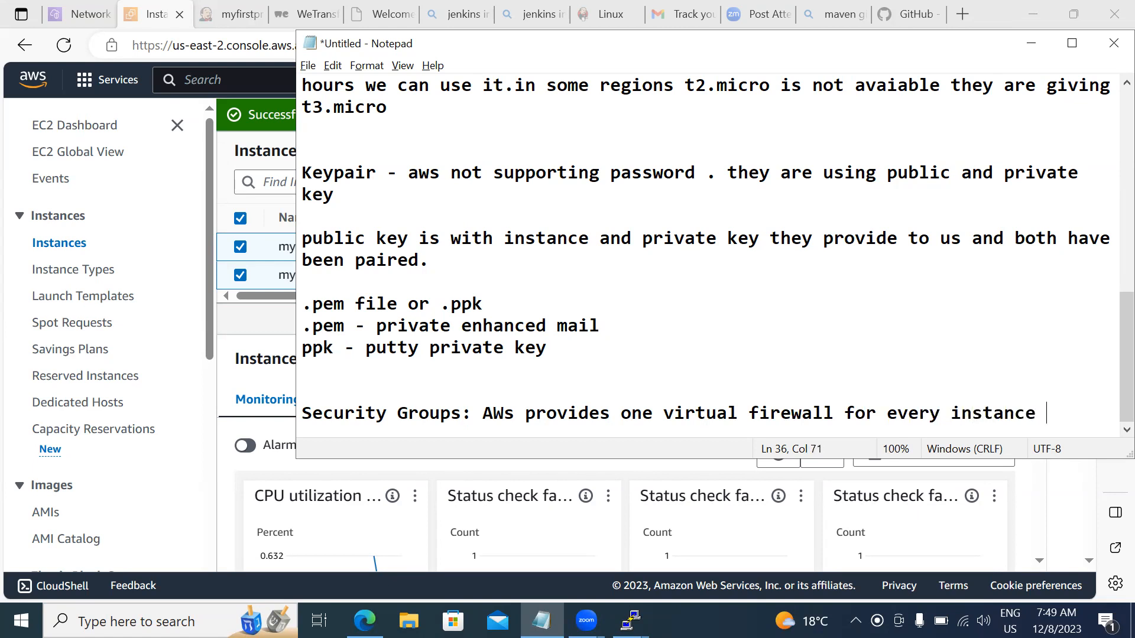
# Continue the Security Groups description with ". firewall rules at instance level is called as security groups".
pyautogui.write('. firewal')
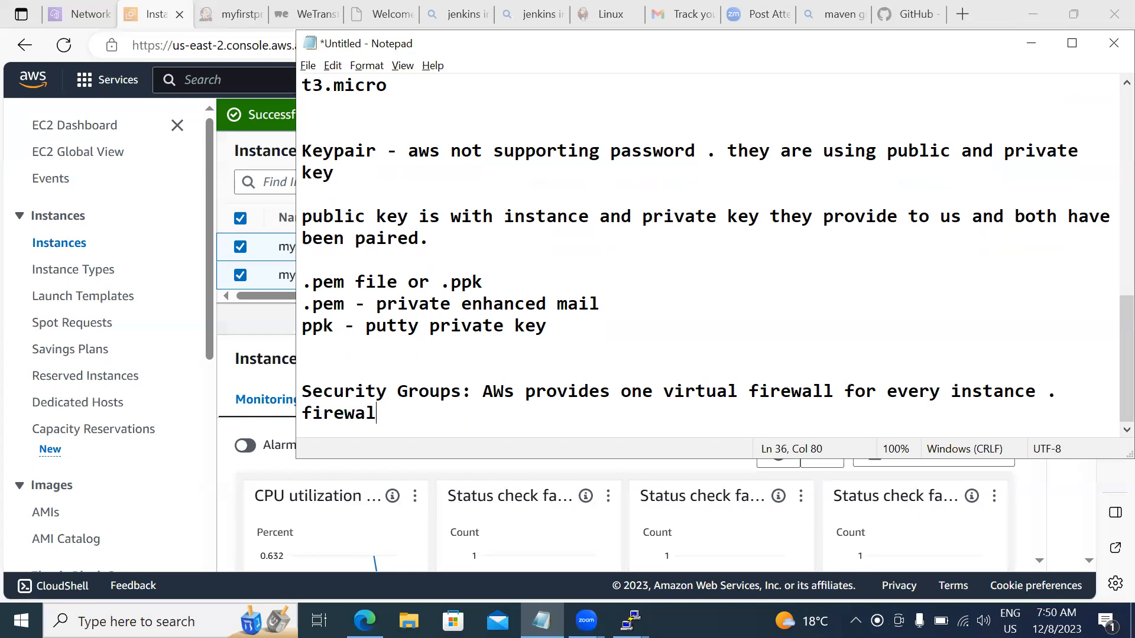
pyautogui.write('l rules at ')
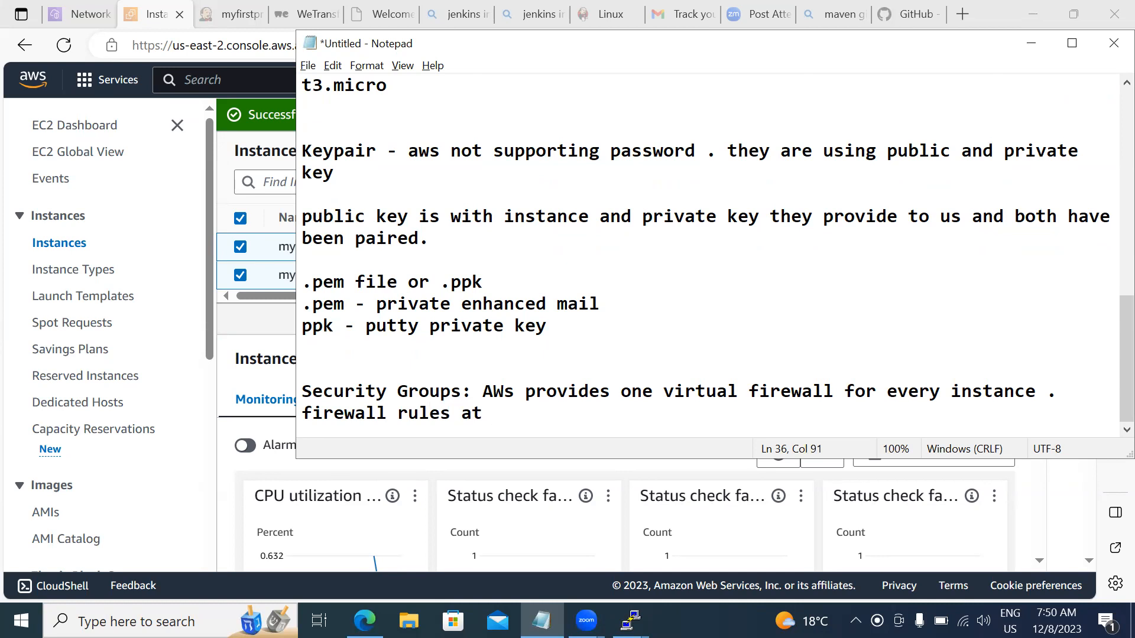
pyautogui.write('instance level')
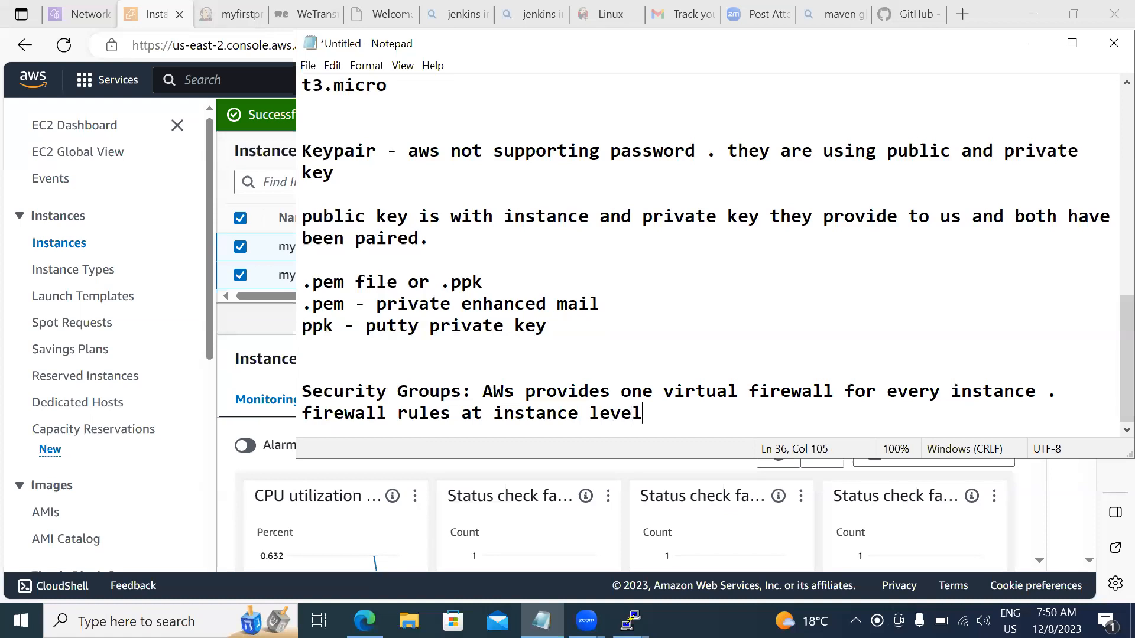
pyautogui.write(' is called')
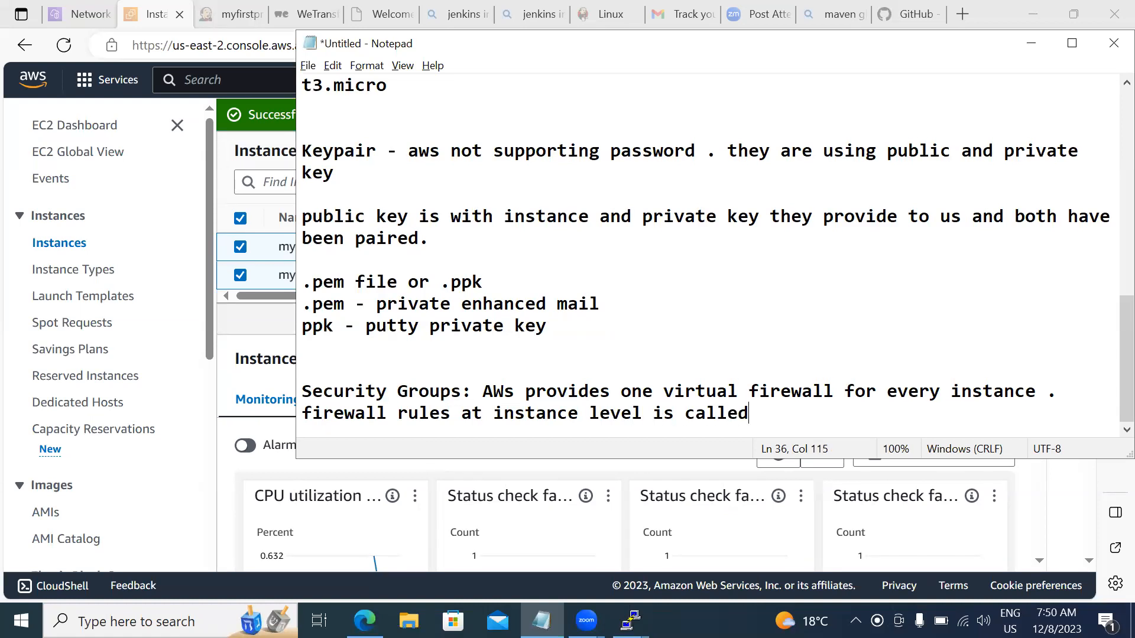
pyautogui.write(' as security groups')
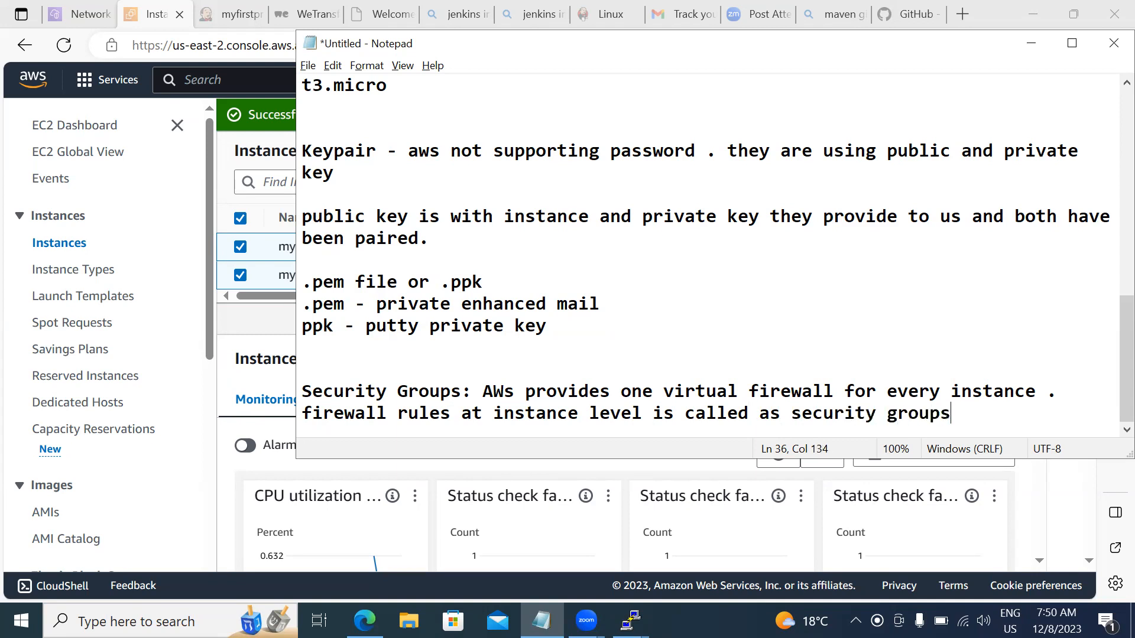
# Add the line "linux instance we need to open port 22 for ssh communication" after a blank line below the Security Groups description.
pyautogui.press('Return')
pyautogui.press('Return')
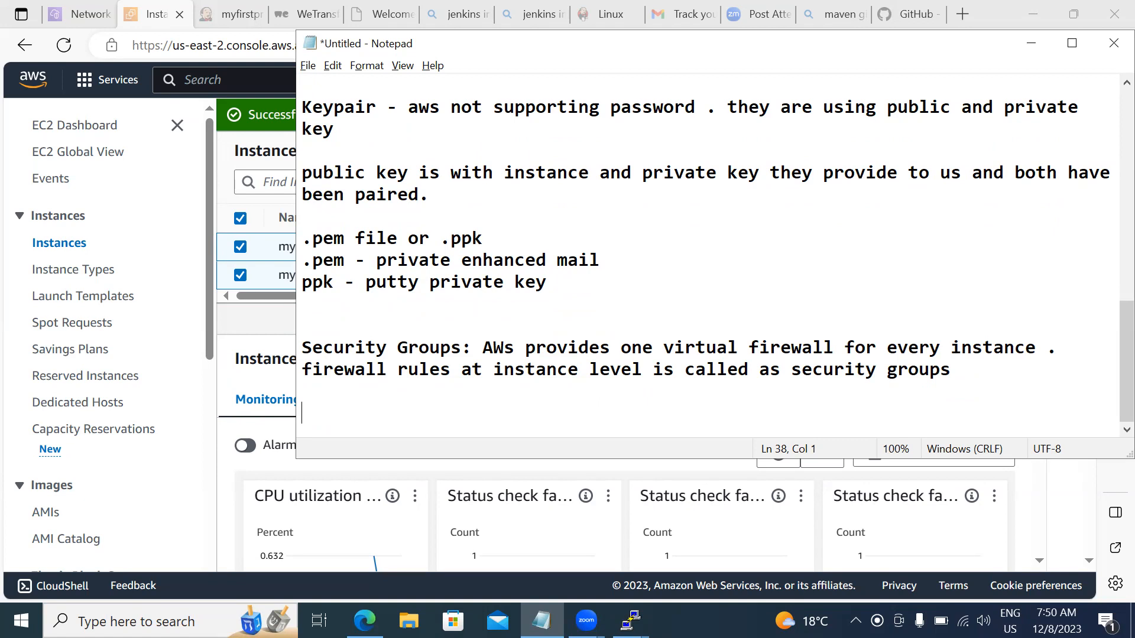
pyautogui.write('linux ins')
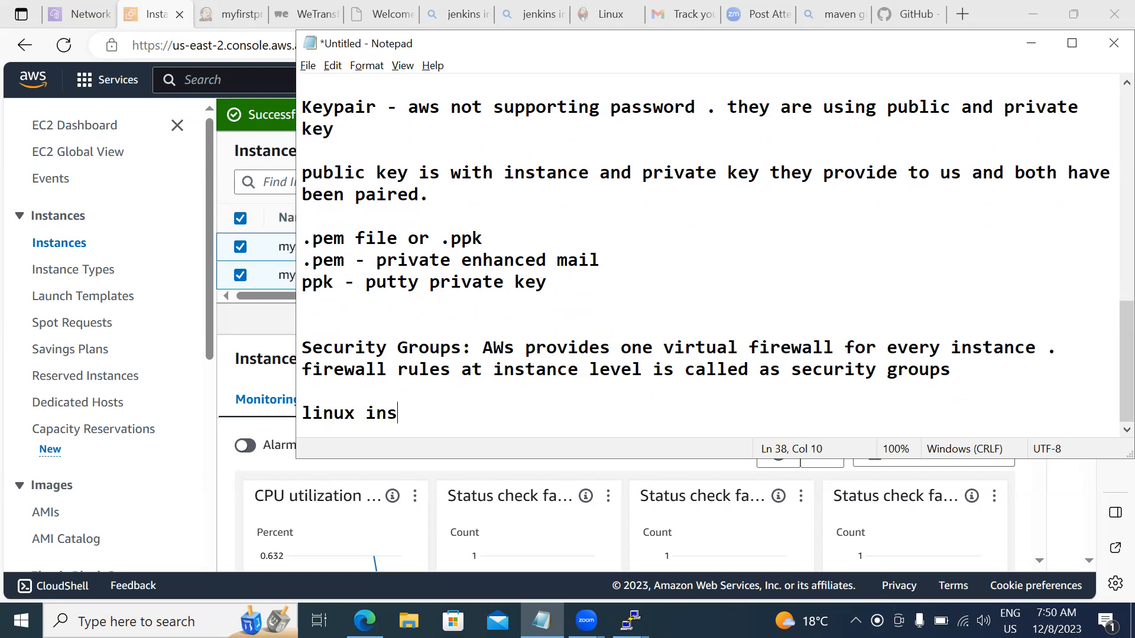
pyautogui.write('tance we need to p')
pyautogui.press('BackSpace')
pyautogui.write('open port ')
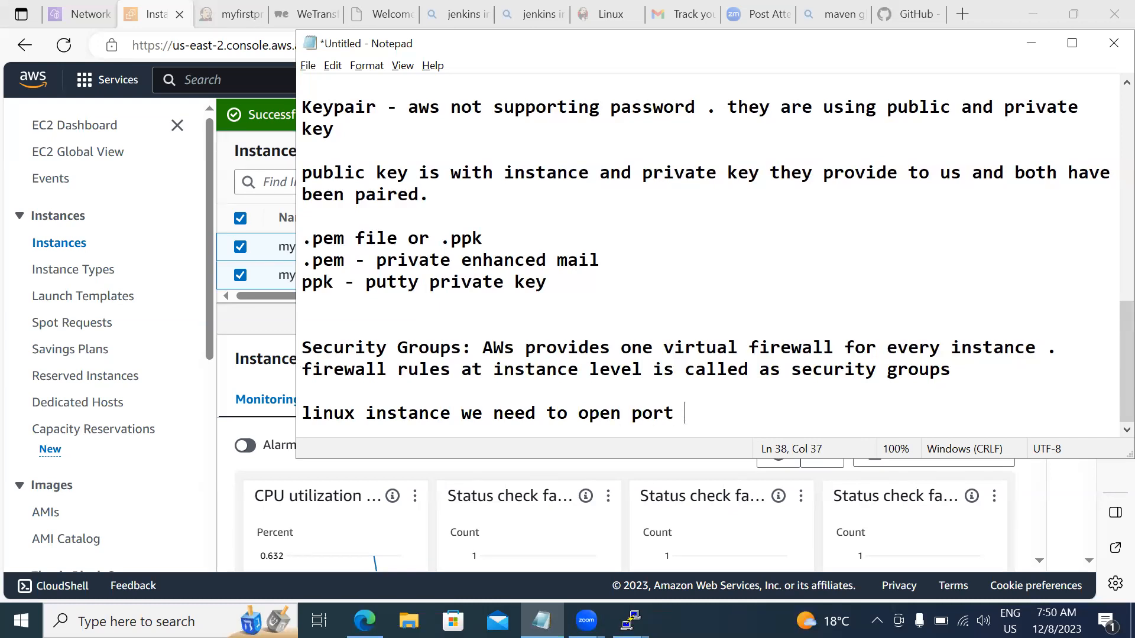
pyautogui.write('22 for ssh ')
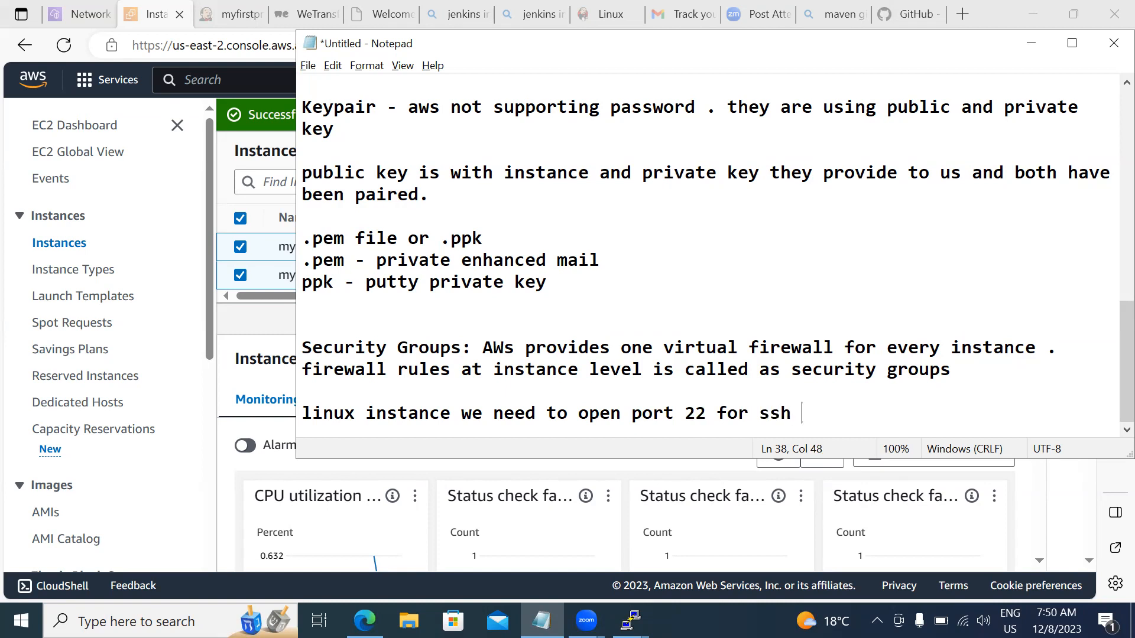
pyautogui.write('communication')
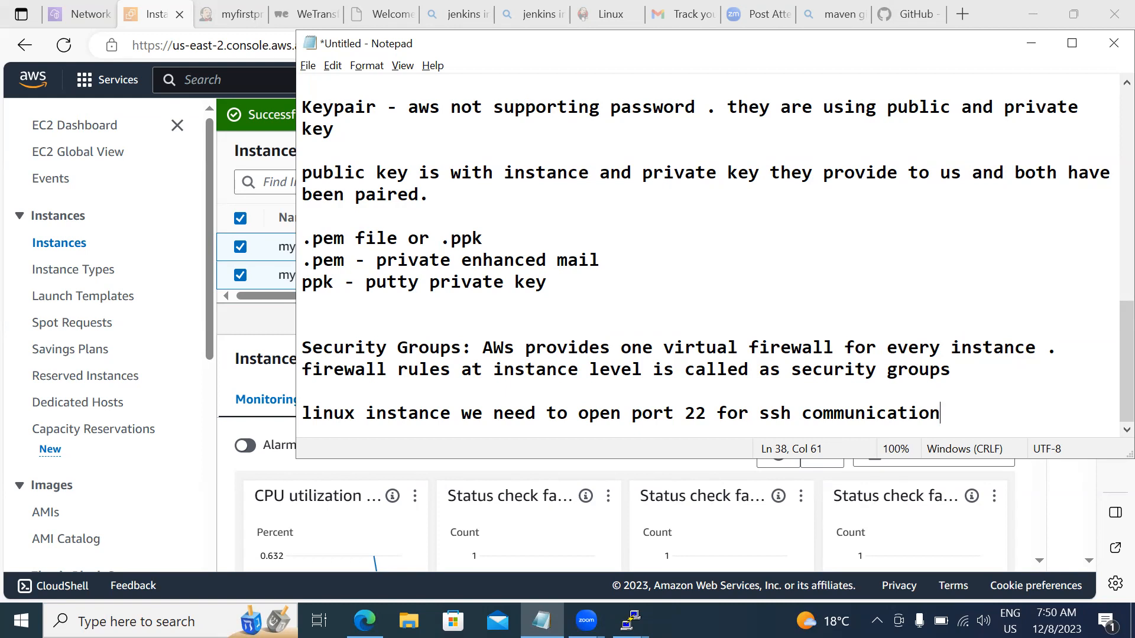
# Add the line "for windows instance we need to open port number 3389 for RDP" directly below the linux line.
pyautogui.press('Return')
pyautogui.write('for windows instance we need to open port numer')
pyautogui.press('BackSpace')
pyautogui.press('BackSpace')
pyautogui.press('BackSpace')
pyautogui.press('BackSpace')
pyautogui.write('mber 3389 for R')
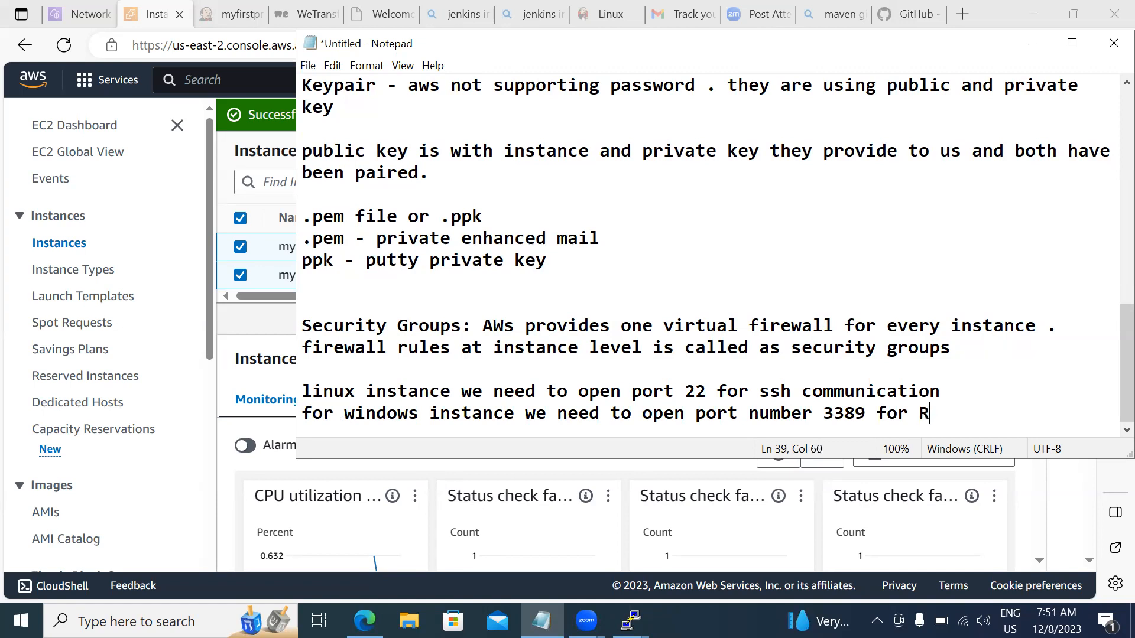
pyautogui.write('D')
pyautogui.press('Return')
pyautogui.write('P')
pyautogui.press('BackSpace')
pyautogui.press('BackSpace')
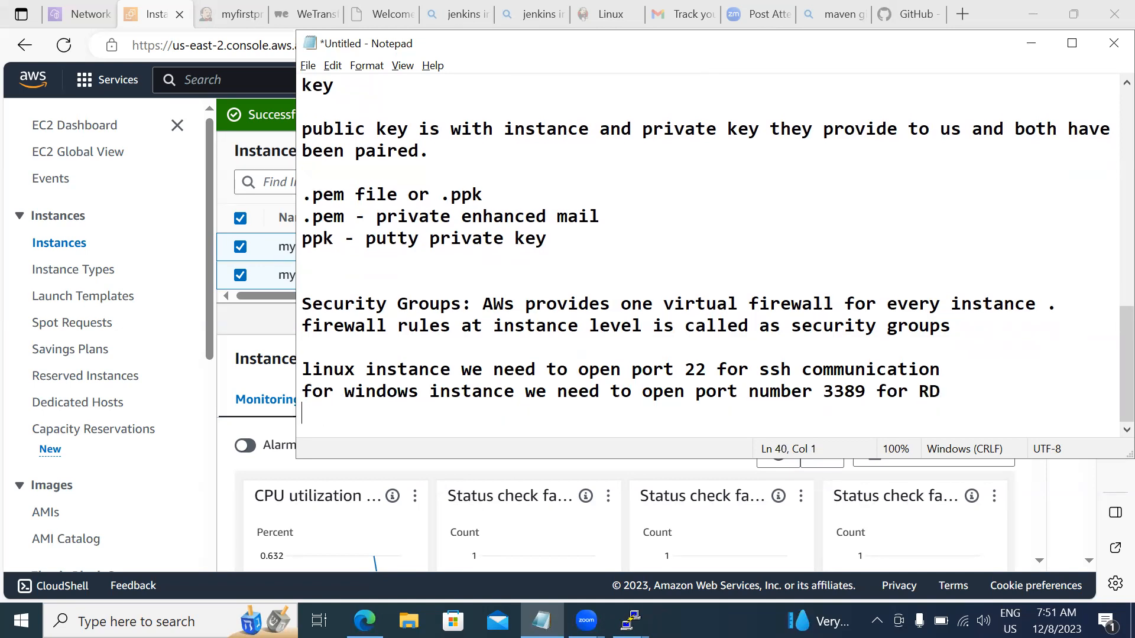
pyautogui.write('P')
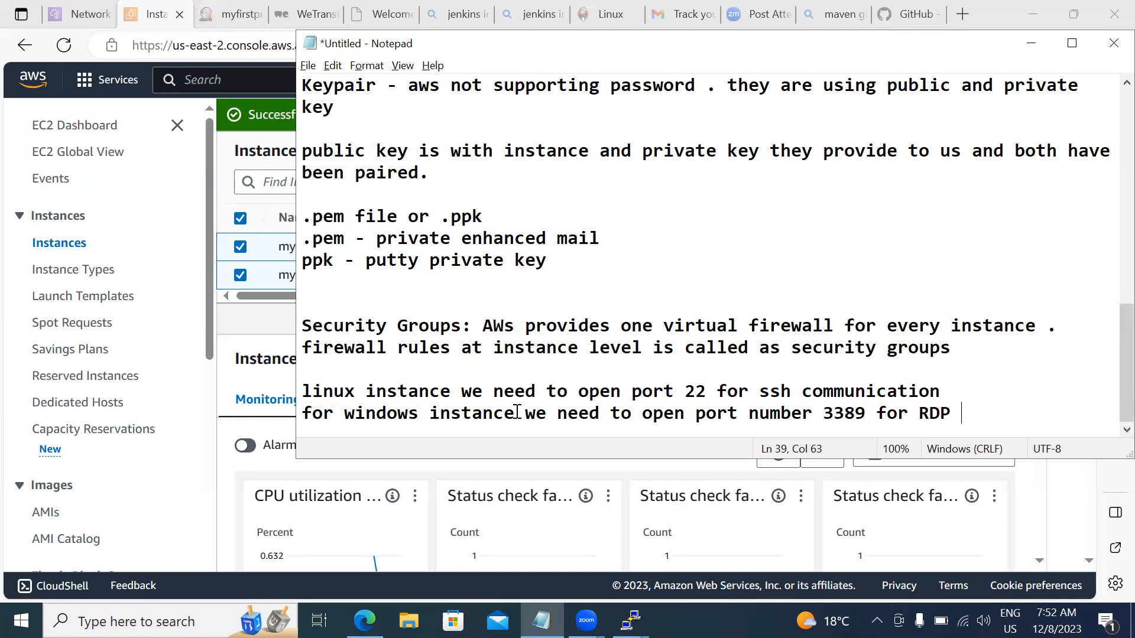
# Start a port list three blank lines below the RDP line with "FTP - 21", "SSH - 22" and "Telnet - 23" on separate lines.
pyautogui.press('Return')
pyautogui.press('Return')
pyautogui.press('Return')
pyautogui.press('Return')
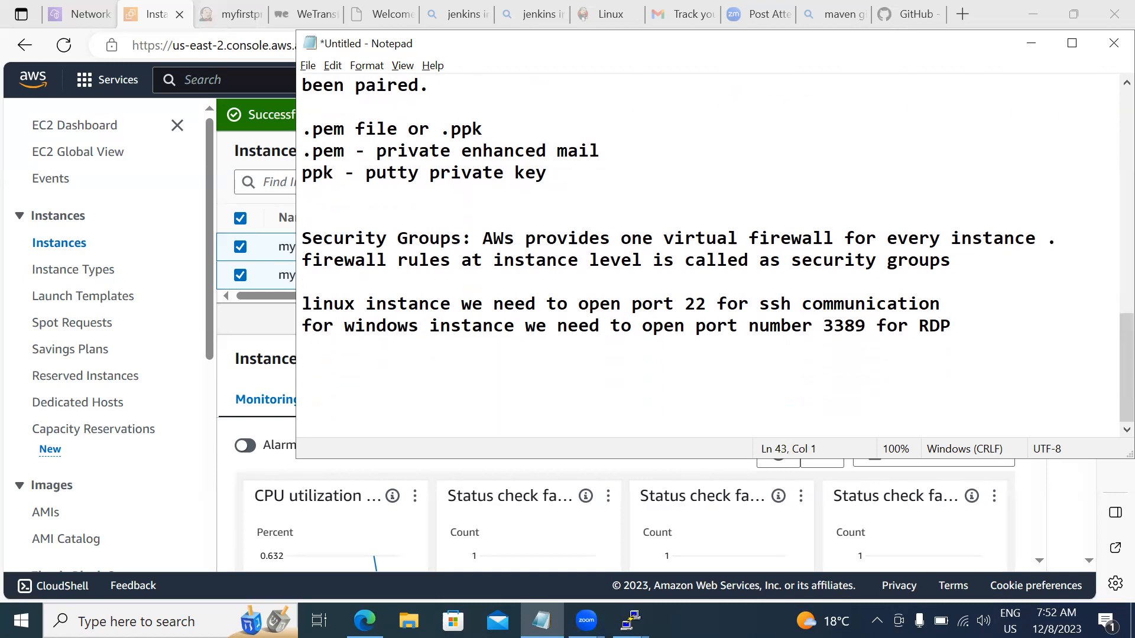
pyautogui.write('FTP - 21')
pyautogui.press('Return')
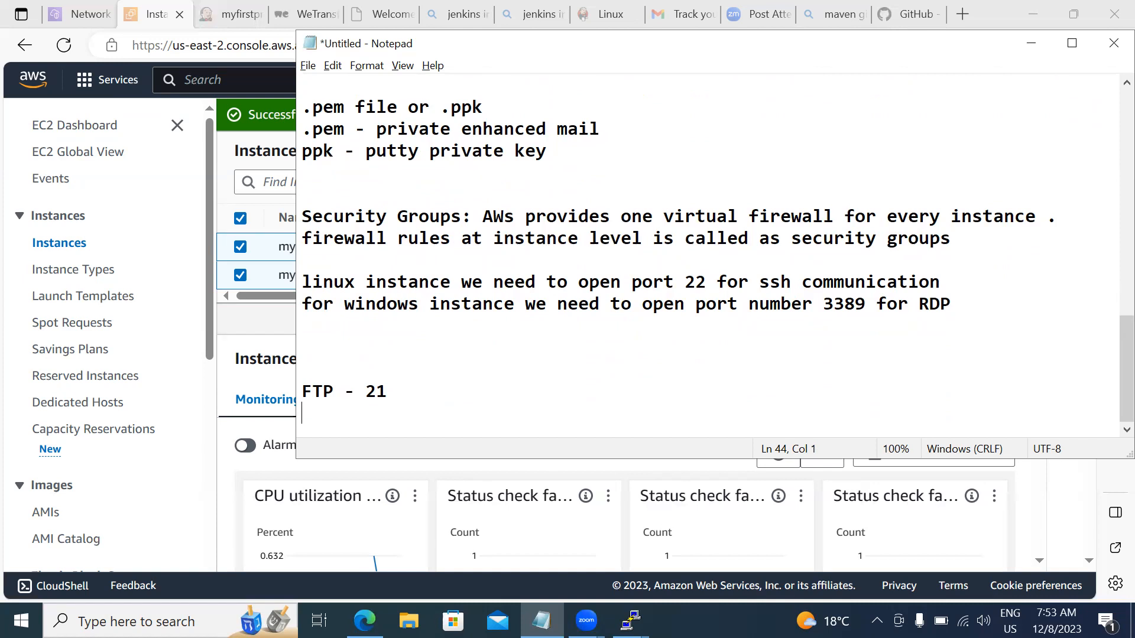
pyautogui.write('SSH - 22')
pyautogui.press('Return')
pyautogui.write('T')
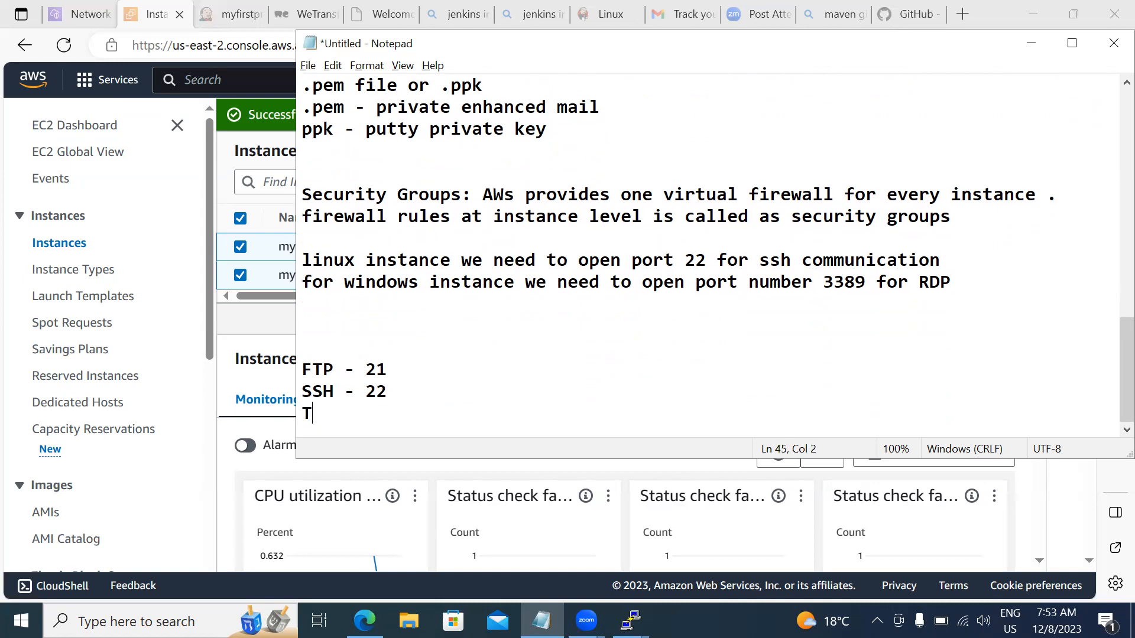
pyautogui.write('elnet - 23')
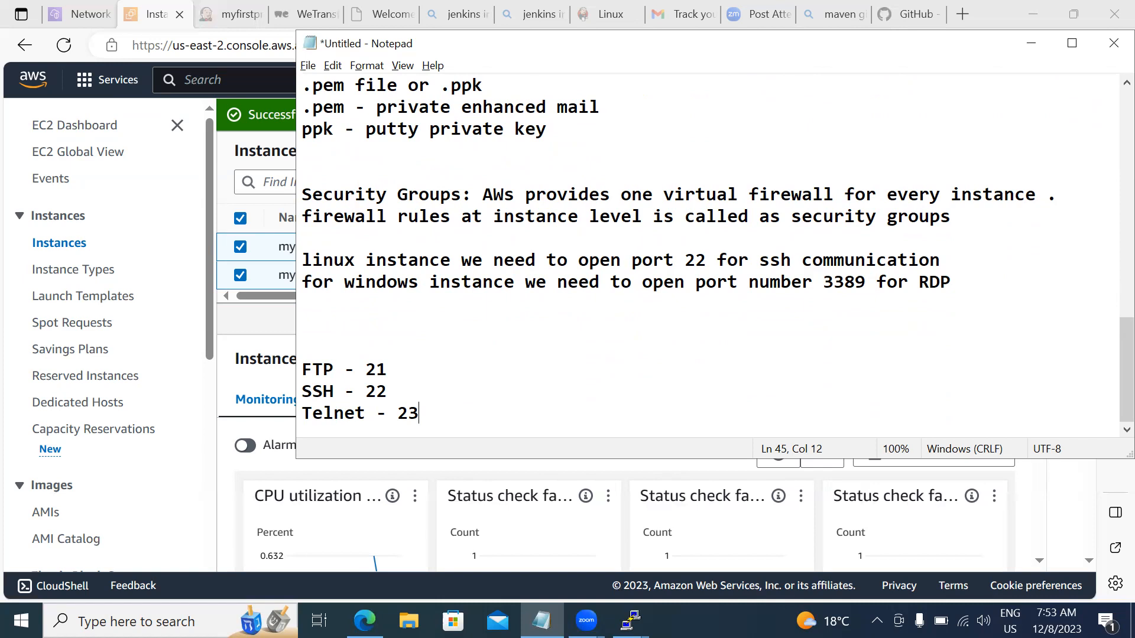
# Extend the port list with "Http - 80", "Mysql - 3306" and "Sqlserver - 1433" on separate lines.
pyautogui.press('Return')
pyautogui.write('H')
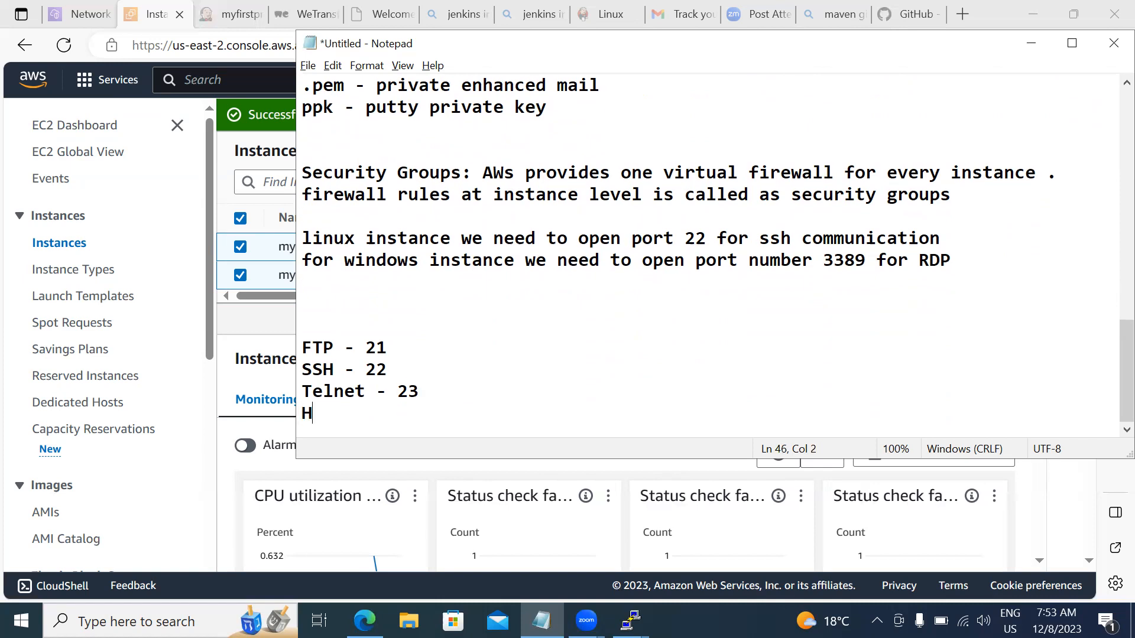
pyautogui.write('ttp - 80')
pyautogui.press('Return')
pyautogui.write('Mysql - 3306')
pyautogui.press('Return')
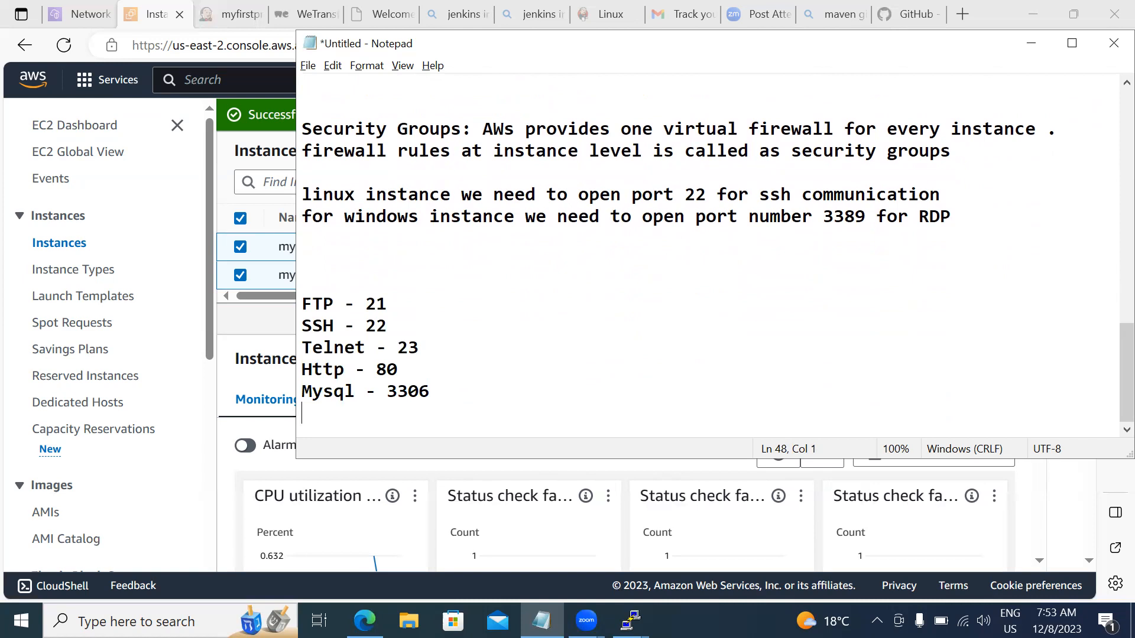
pyautogui.write('Sqlserver - ')
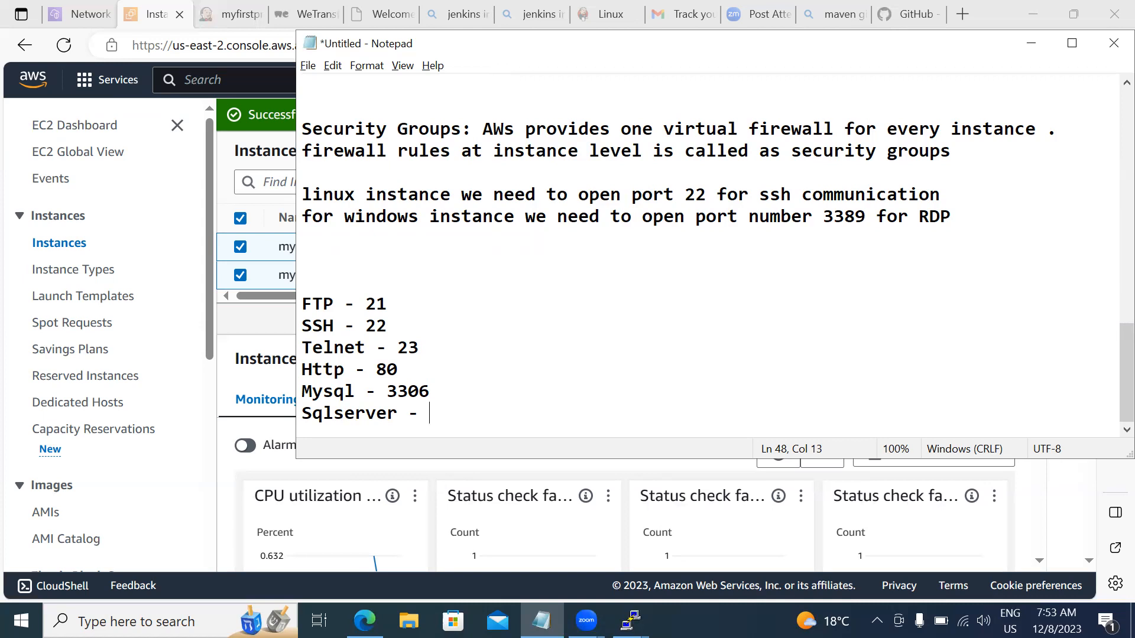
pyautogui.write('1433')
pyautogui.press('Return')
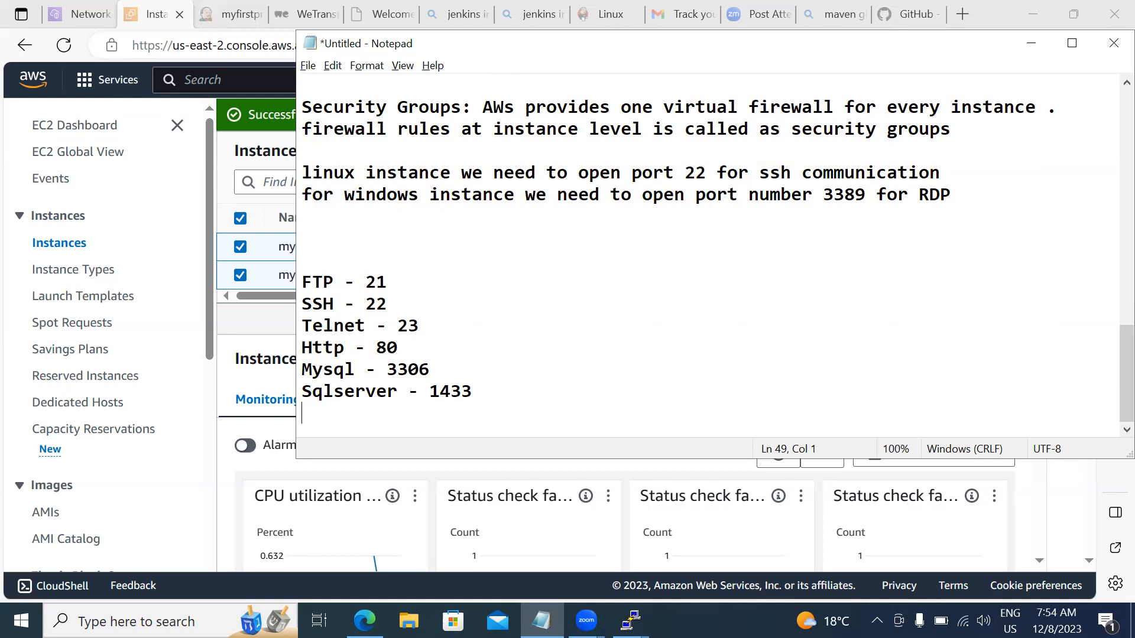
# Add the line "Ebs volumes - 30 gb free space" two blank lines below the port list.
pyautogui.press('Return')
pyautogui.press('Return')
pyautogui.write('Ebs vou')
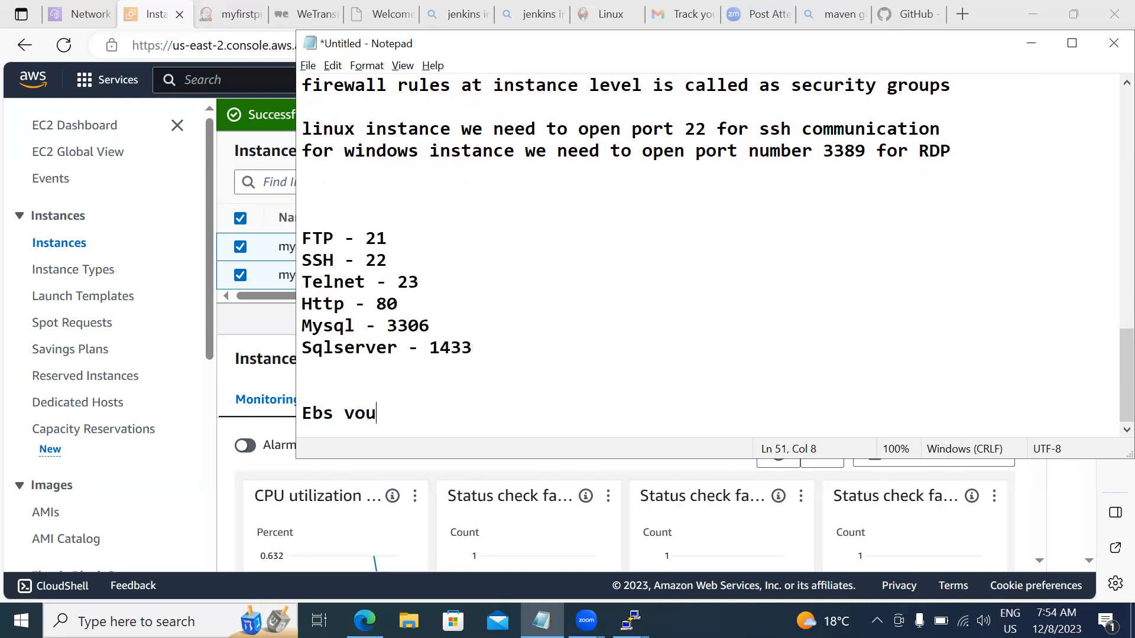
pyautogui.press('BackSpace')
pyautogui.write('lumes - 30')
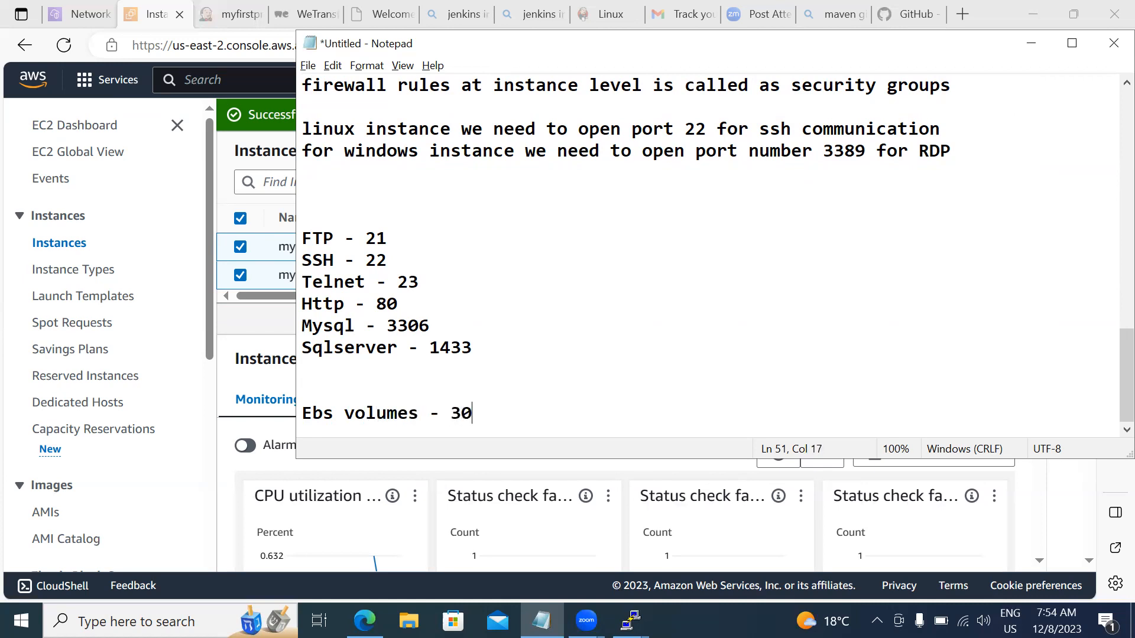
pyautogui.write(' gb free space')
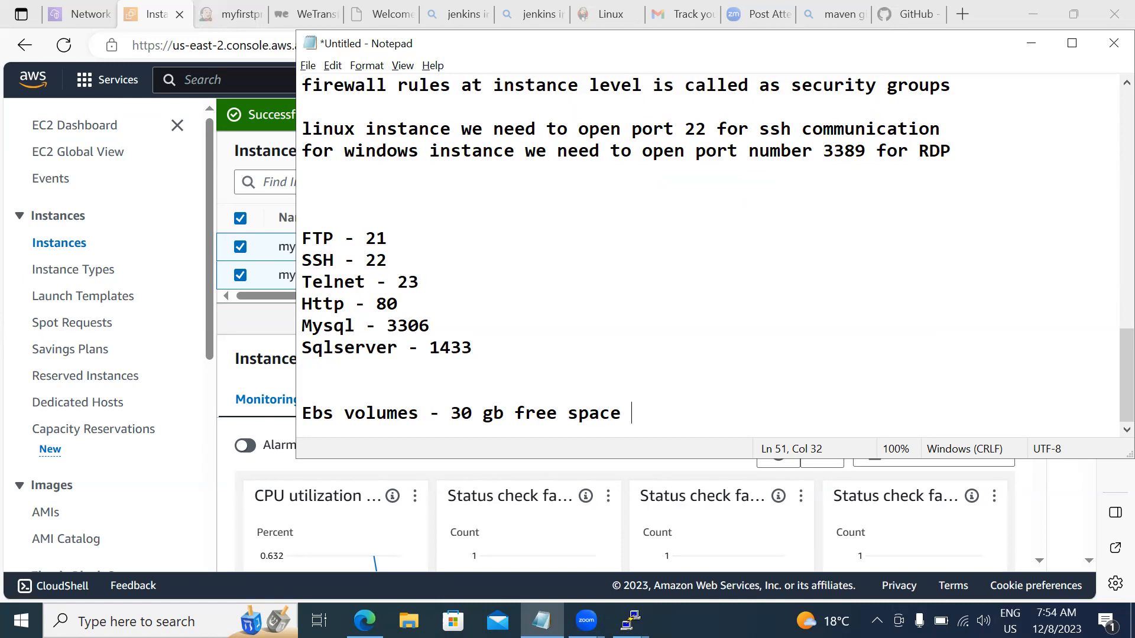
# Continue the Ebs volumes line with "gp , provisioned or magnetic kind volume types".
pyautogui.write('gp , provis')
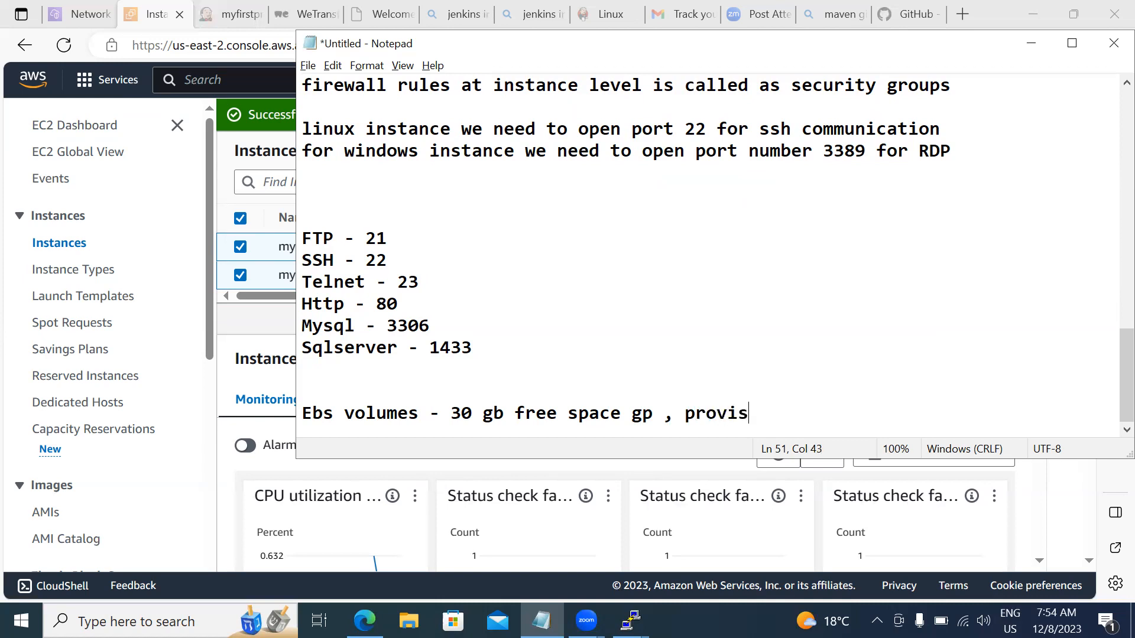
pyautogui.write('ioned or m')
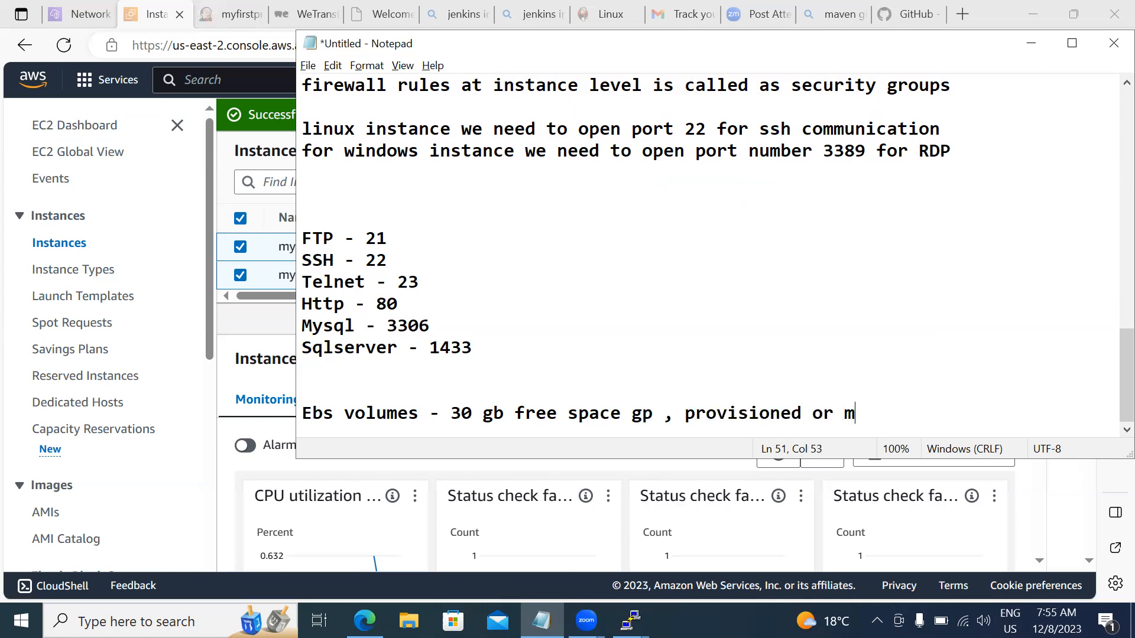
pyautogui.write('agnetic ')
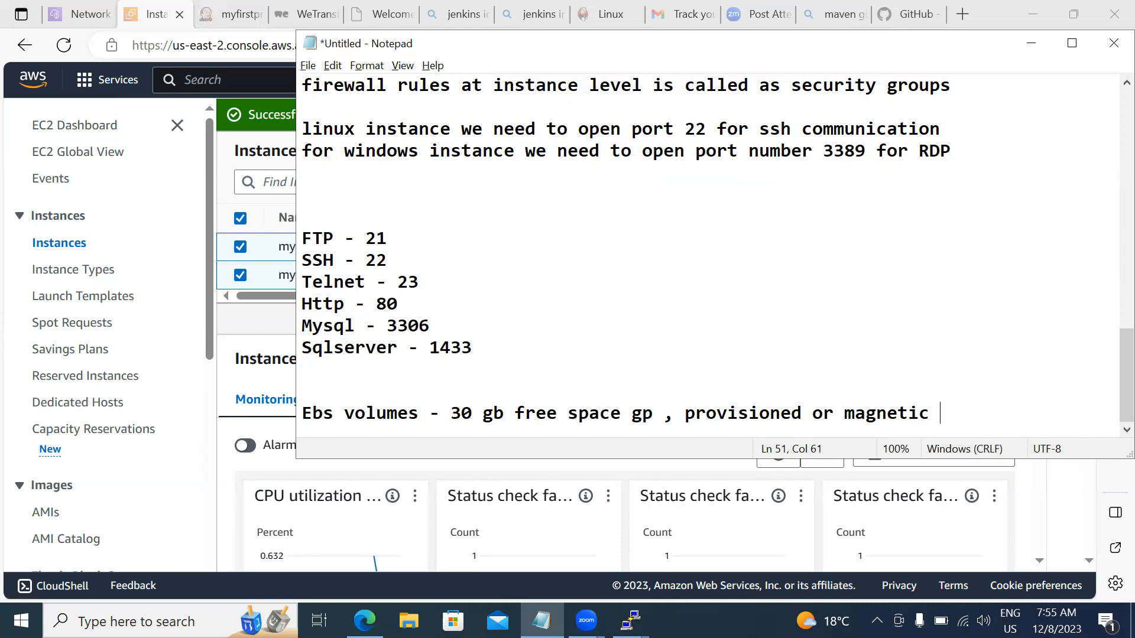
pyautogui.write('kind volume types')
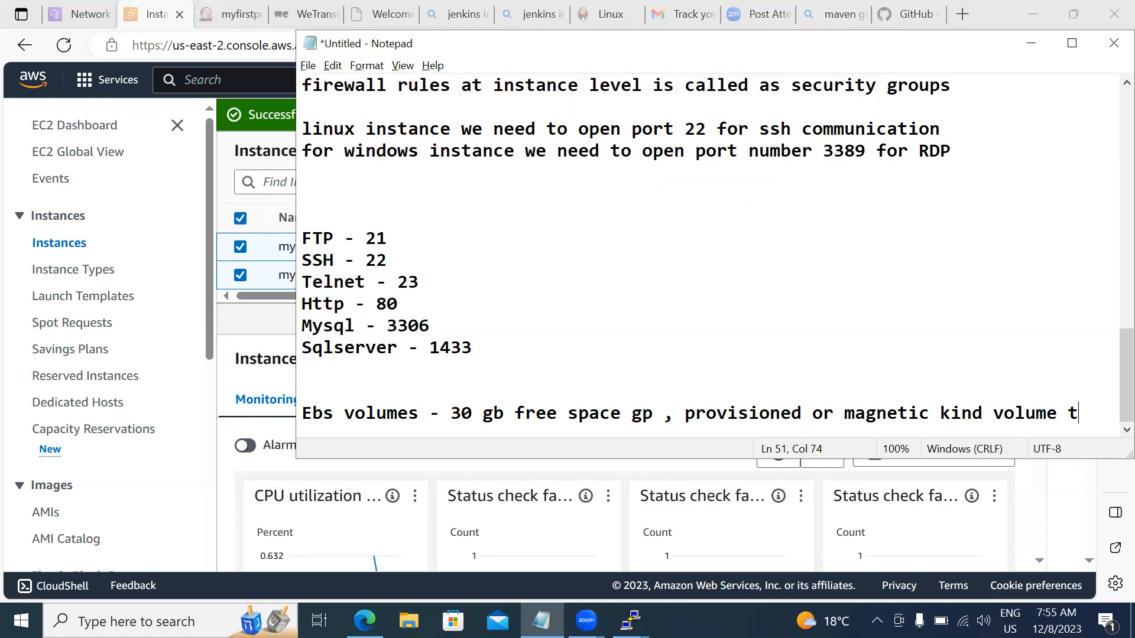
# Add the line "IOPS with provisioned" below the Ebs volumes line, leaving one blank line between them.
pyautogui.press('Return')
pyautogui.press('Return')
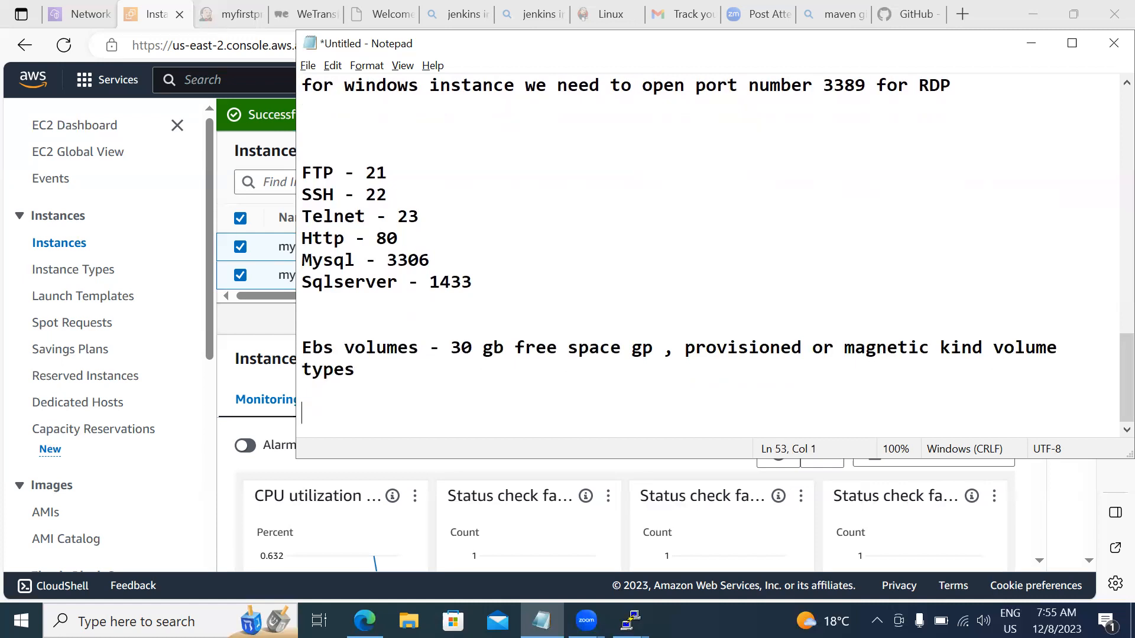
pyautogui.write('IOPS with provisioned')
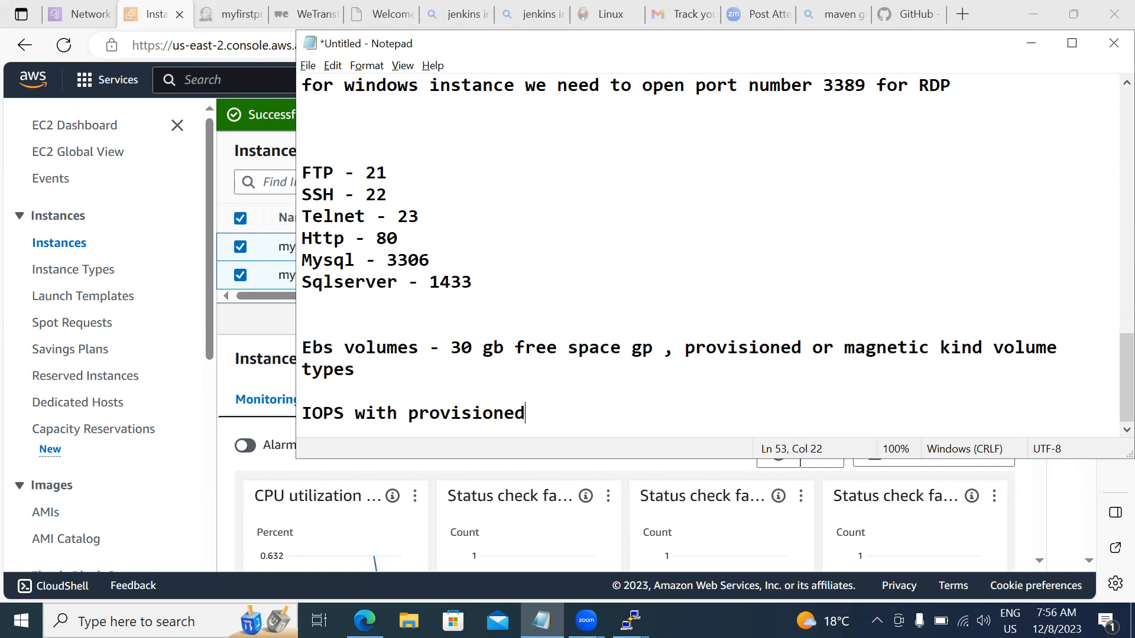
# Add the line "Instance storage - is not persitant" below the IOPS line, leaving one blank line between them.
pyautogui.press('Return')
pyautogui.press('Return')
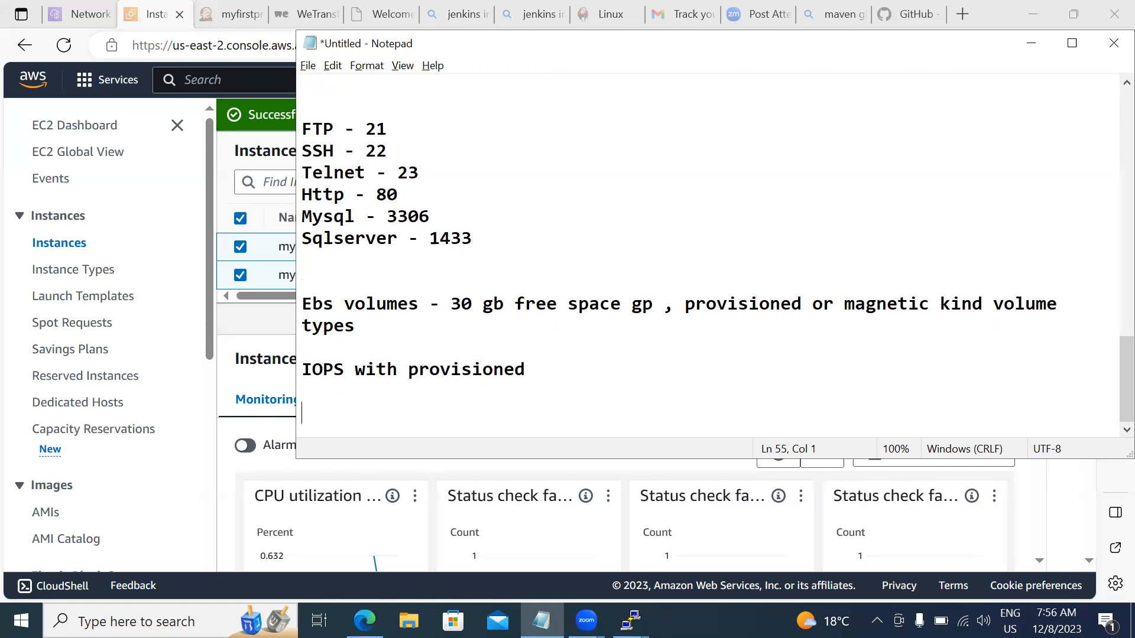
pyautogui.write('Instance s')
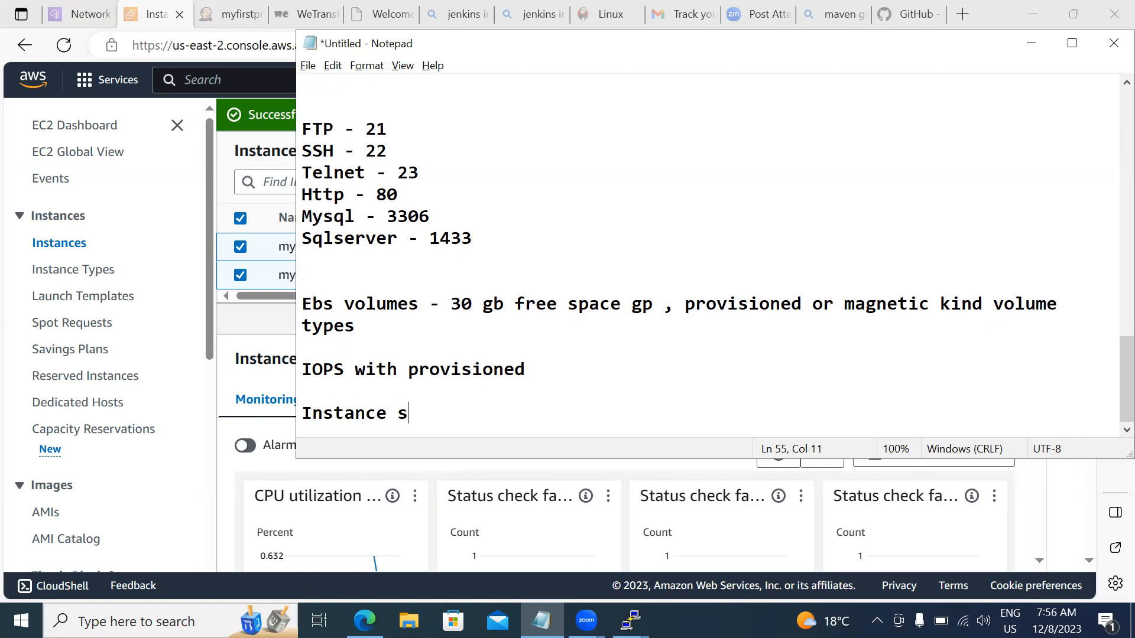
pyautogui.press('BackSpace')
pyautogui.write('storage - ')
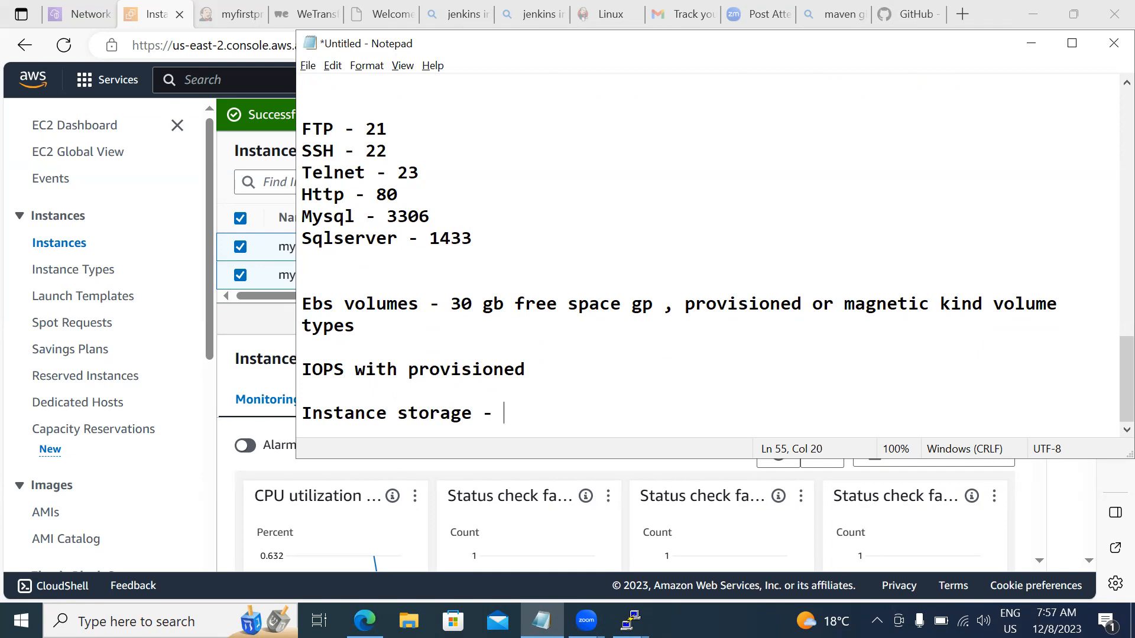
pyautogui.write('is not persi')
pyautogui.press('BackSpace')
pyautogui.write('sitanct')
pyautogui.press('BackSpace')
pyautogui.press('BackSpace')
pyautogui.write('t')
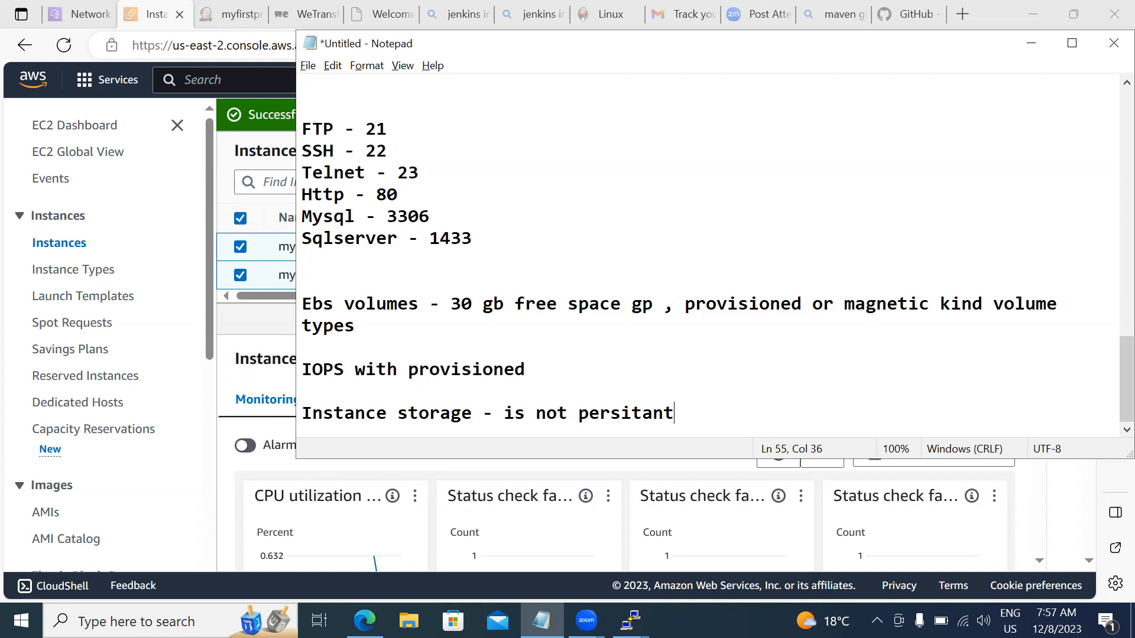
# Change the word "storage" to "store" in the line about instance storage.
pyautogui.click(475, 409)
pyautogui.press('BackSpace')
pyautogui.press('BackSpace')
pyautogui.press('BackSpace')
pyautogui.write('e')
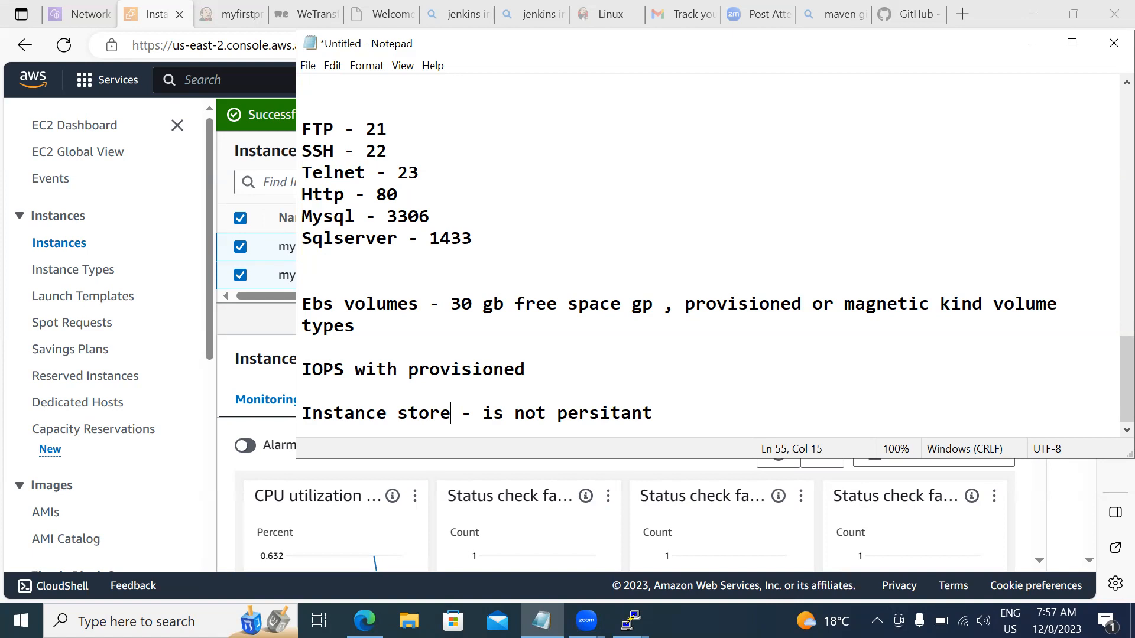
# Add "Tags -for search and filtering we are going to use tags" one blank line below the Instance store line.
pyautogui.click(666, 413)
pyautogui.press('Return')
pyautogui.press('Return')
pyautogui.write('Ta')
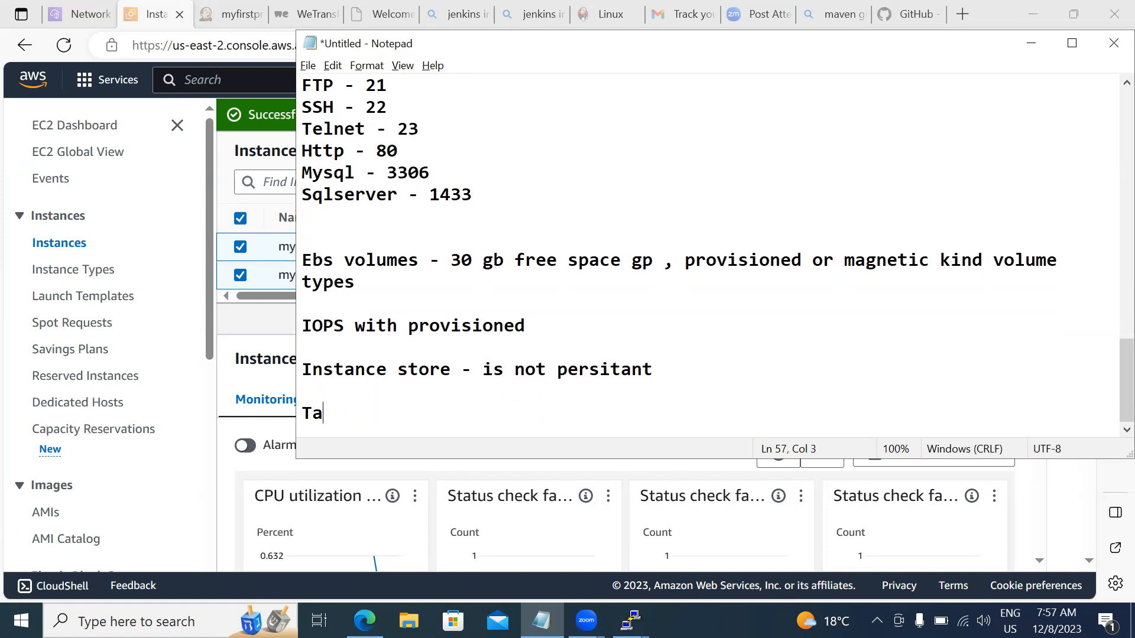
pyautogui.write('gs -f or searcha')
pyautogui.press('BackSpace')
pyautogui.write('and fi')
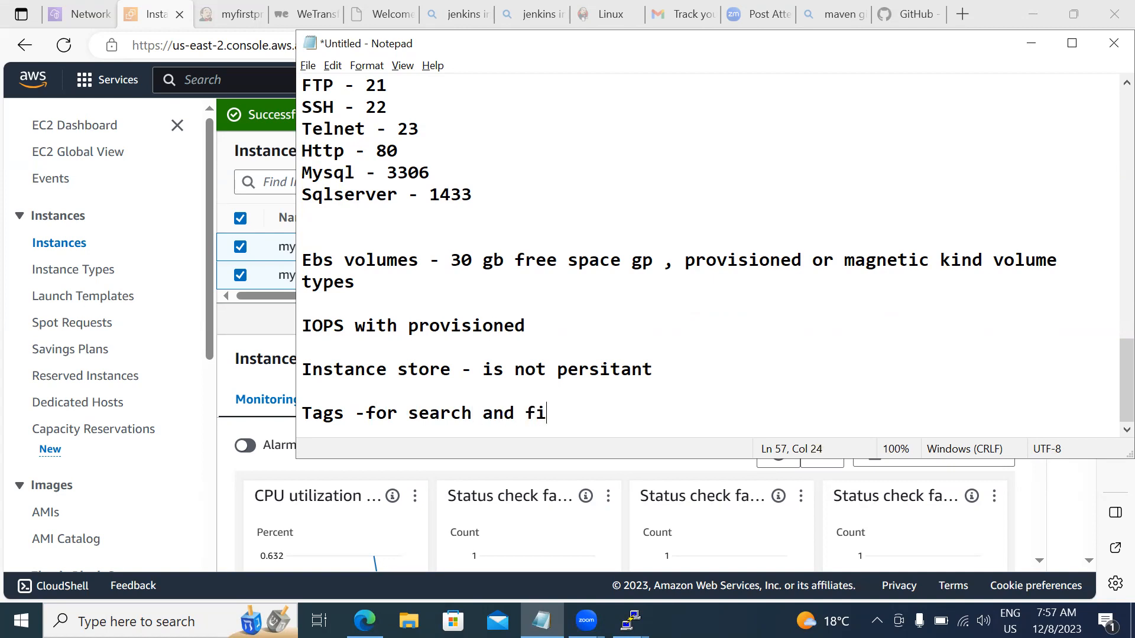
pyautogui.write('ltering we a')
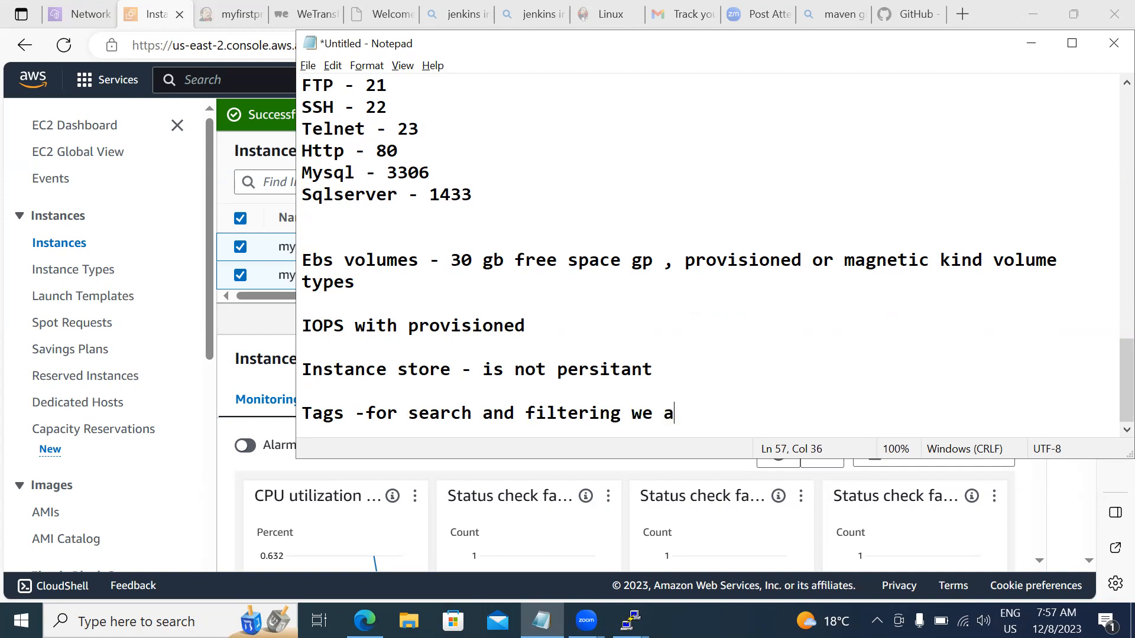
pyautogui.write('re go')
pyautogui.write('to ')
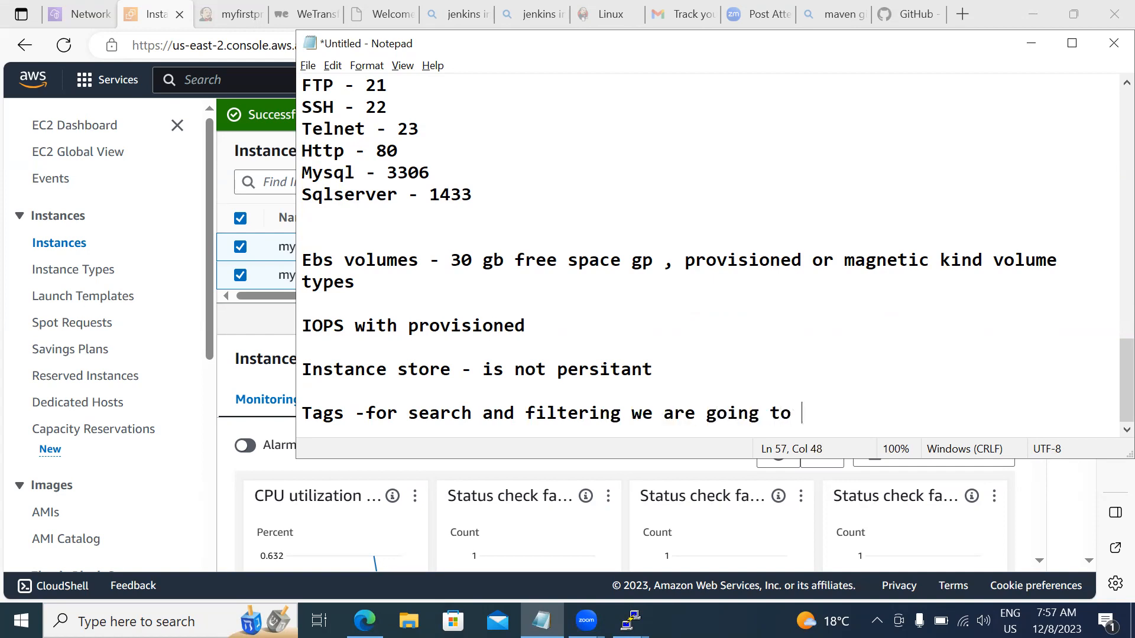
pyautogui.write('use tags')
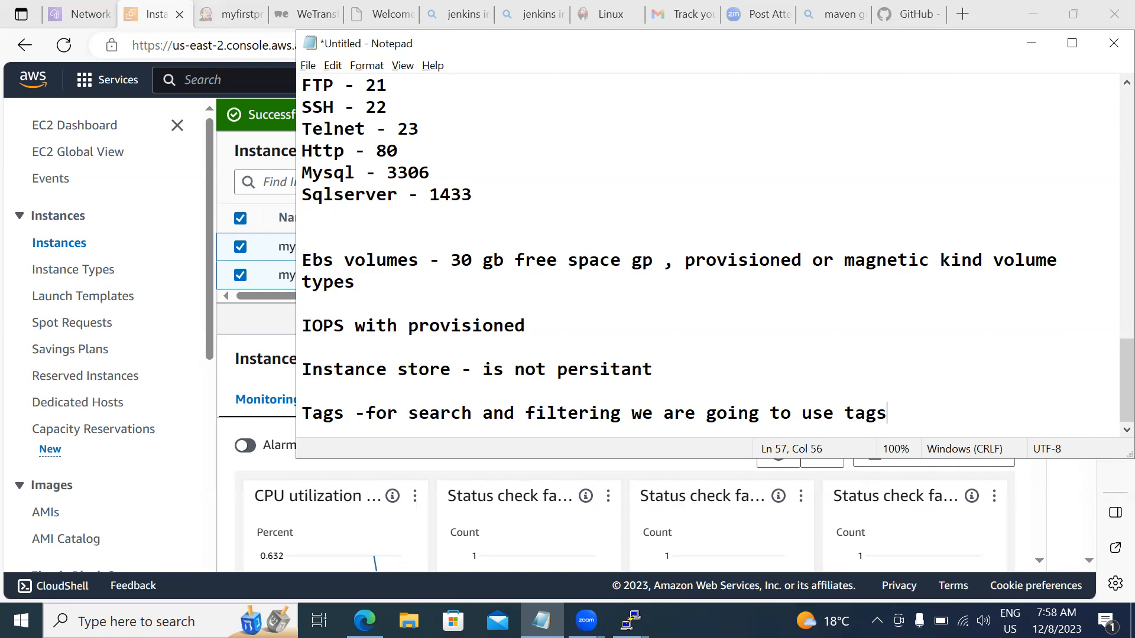
# Add "VPC - Default vpc ,subnets and we are getting public ip and private ip" one blank line below the Tags line.
pyautogui.press('Return')
pyautogui.press('Return')
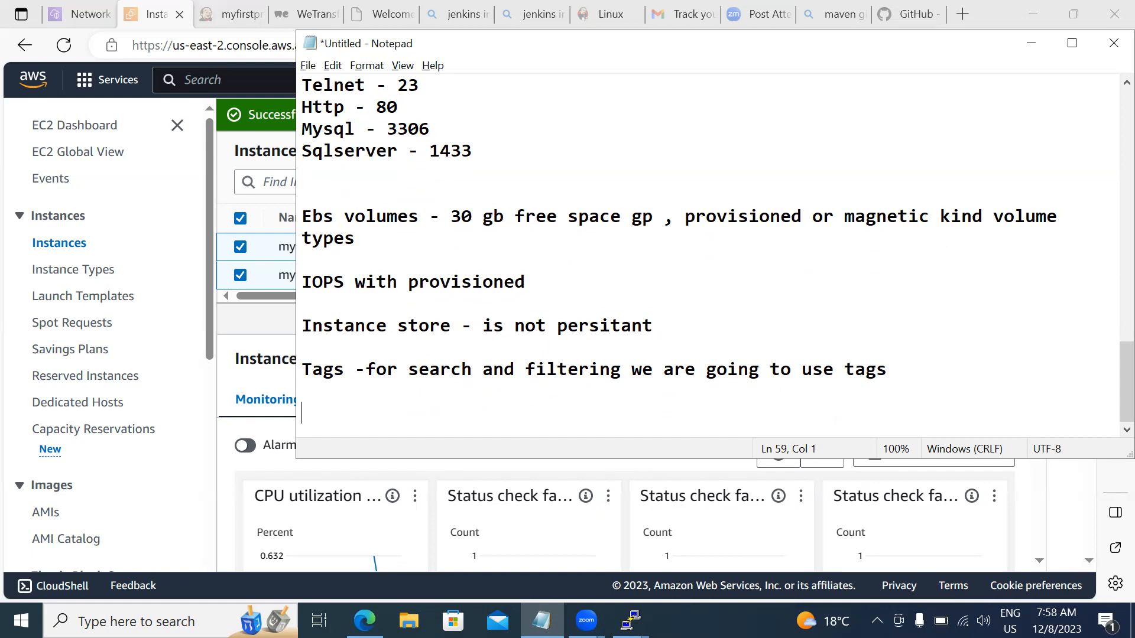
pyautogui.write('VPC - Dea')
pyautogui.press('BackSpace')
pyautogui.write('fault vpc subnets')
pyautogui.click(491, 418)
pyautogui.write(',')
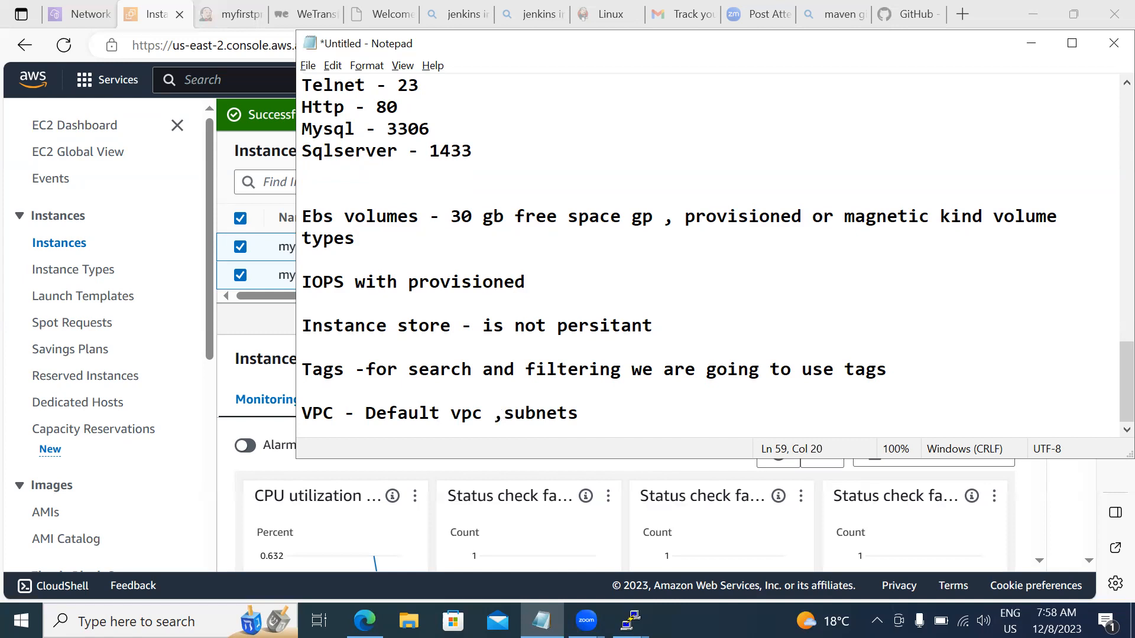
pyautogui.click(596, 412)
pyautogui.write('and we are getting public ip and private ip')
# Start a line one blank line below the VPC line with "Cloudwatch - we are getting default monitoring if we want we can go for".
pyautogui.press('Return')
pyautogui.press('Return')
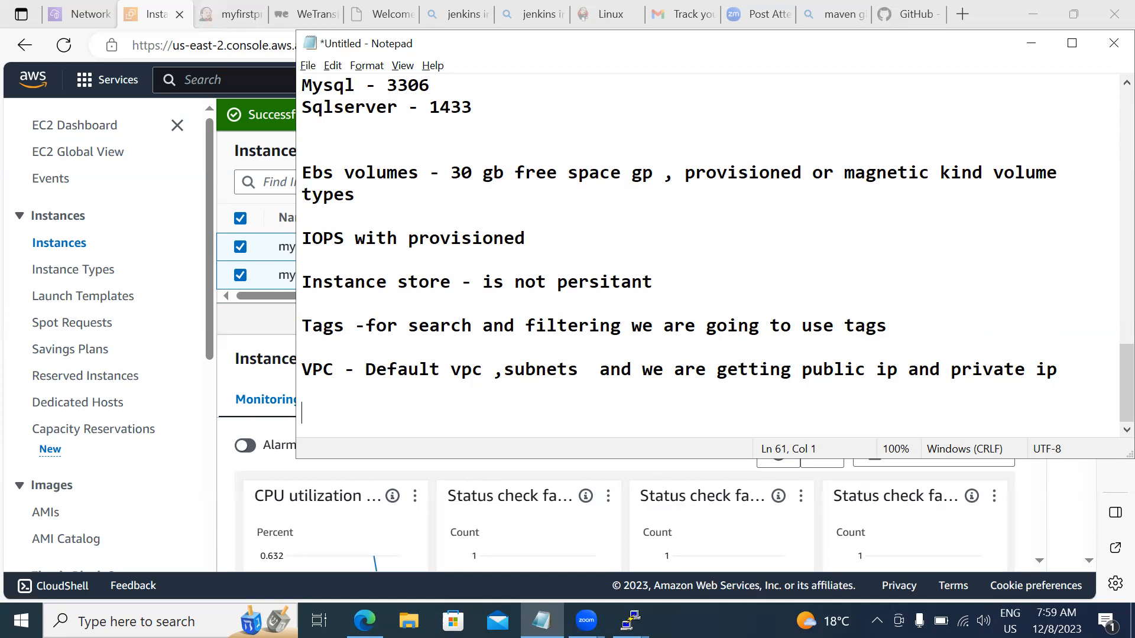
pyautogui.write('Cloudwatch - we are getting ')
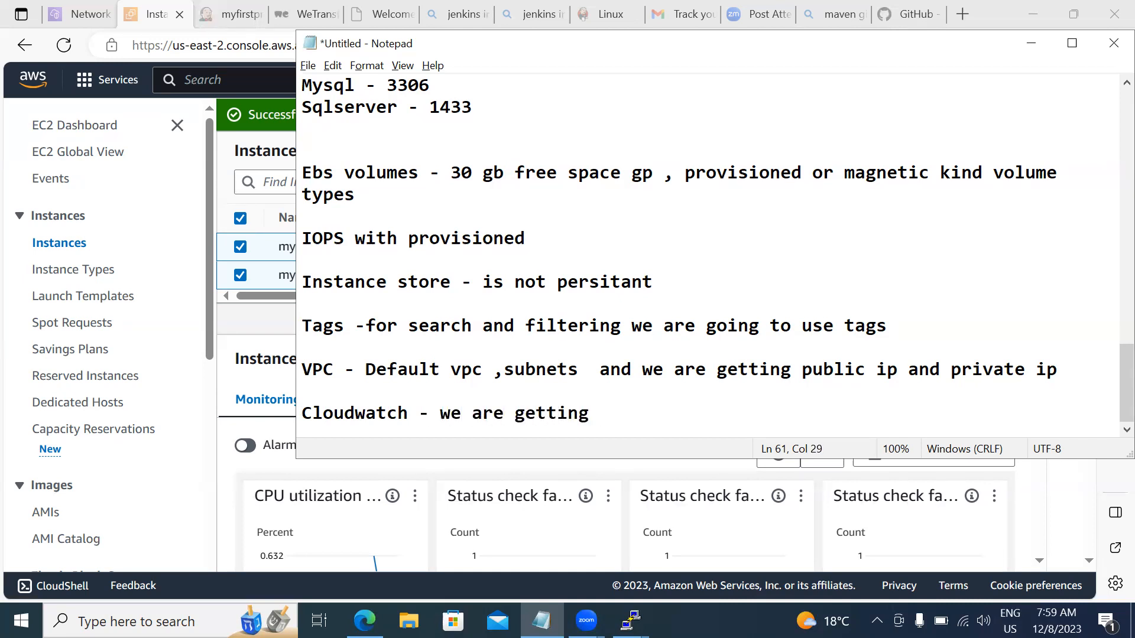
pyautogui.write('default monitorin')
pyautogui.press('BackSpace')
pyautogui.write('g if we want we can got')
pyautogui.press('BackSpace')
pyautogui.press('BackSpace')
pyautogui.write('fo r')
pyautogui.press('BackSpace')
pyautogui.press('BackSpace')
pyautogui.write('r det')
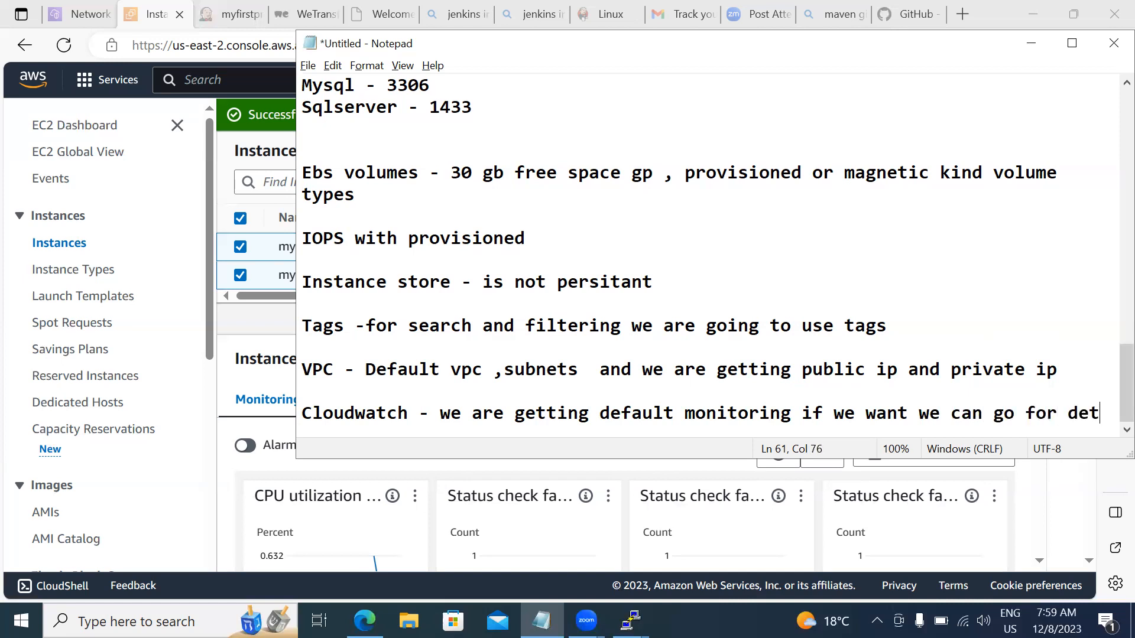
# Complete the Cloudwatch line so that it ends with "detailed monitoring".
pyautogui.write('ailed')
pyautogui.press('BackSpace')
pyautogui.press('BackSpace')
pyautogui.press('BackSpace')
pyautogui.write('ed')
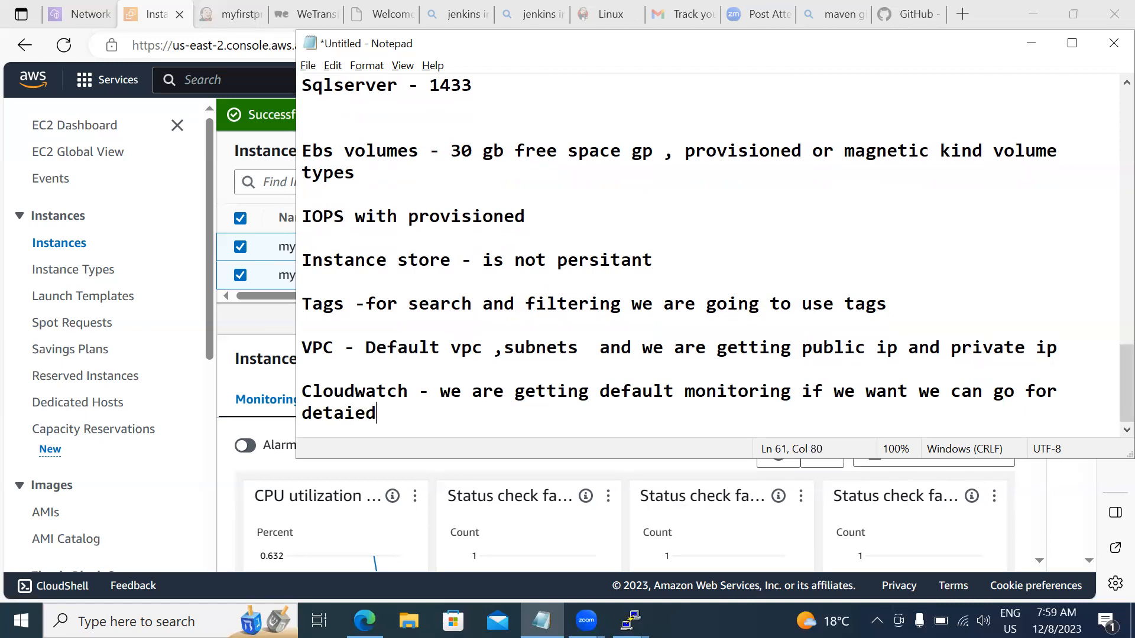
pyautogui.press('BackSpace')
pyautogui.press('BackSpace')
pyautogui.press('BackSpace')
pyautogui.write('led monitoring')
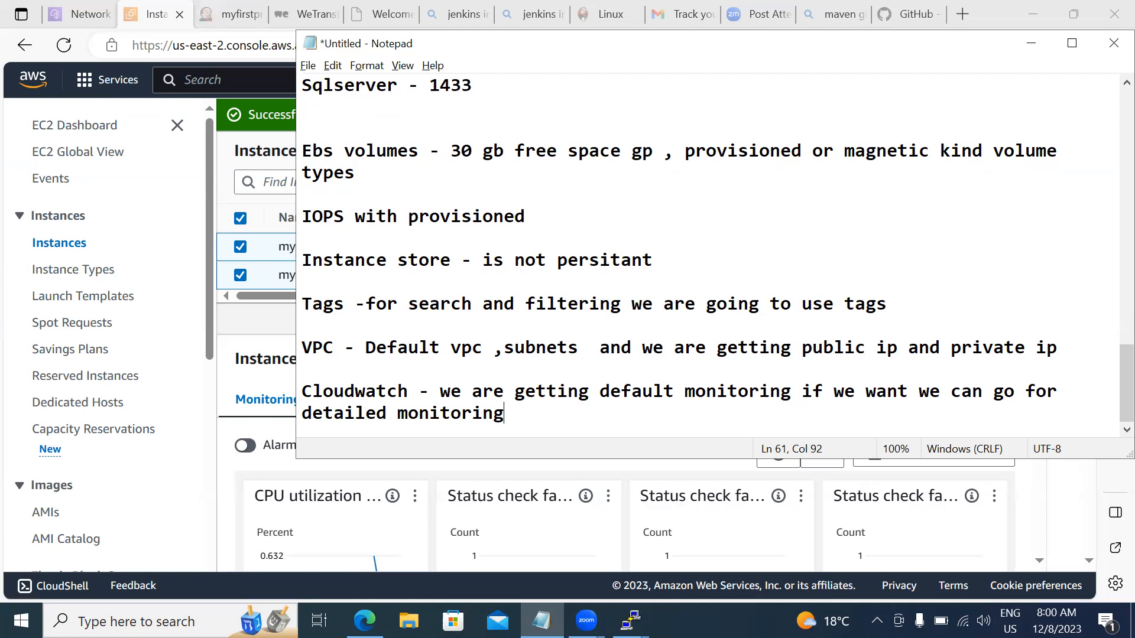
# Add "Userdata: at the time of launching itself we can run some commands or scripts" one blank line below the Cloudwatch line.
pyautogui.press('Return')
pyautogui.press('Return')
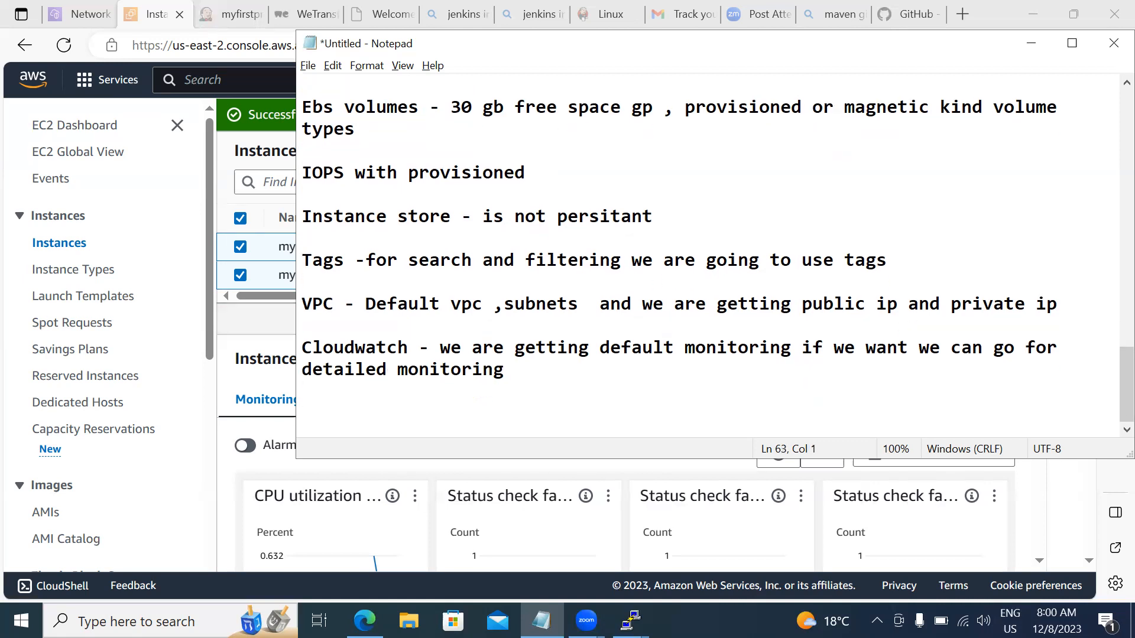
pyautogui.write('Userdaa')
pyautogui.press('BackSpace')
pyautogui.write('t')
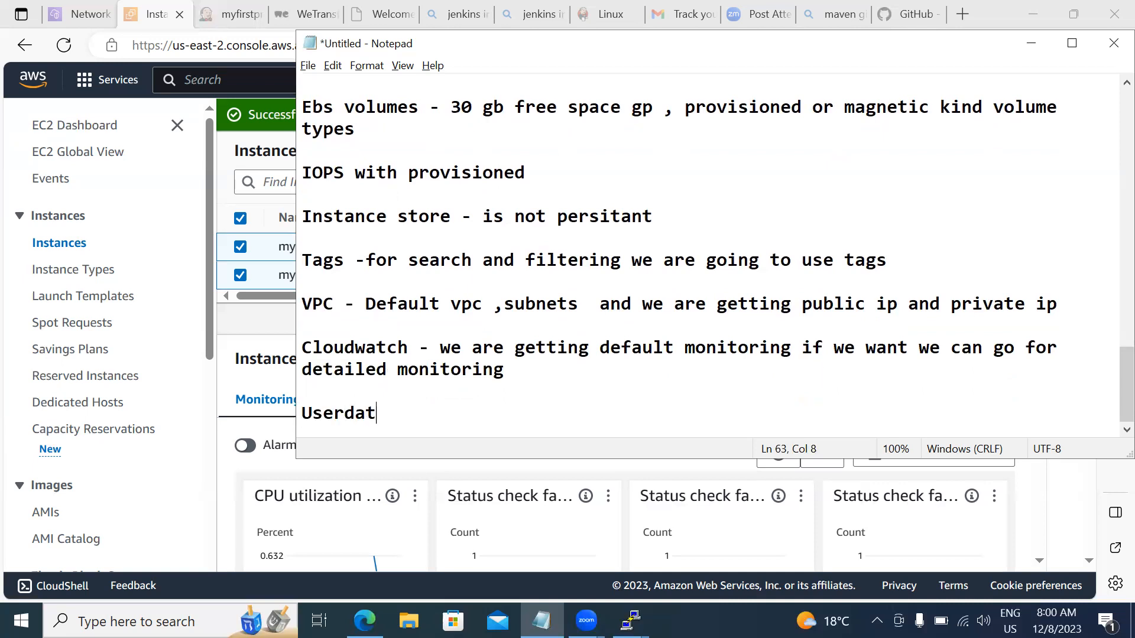
pyautogui.write('a: at the tile')
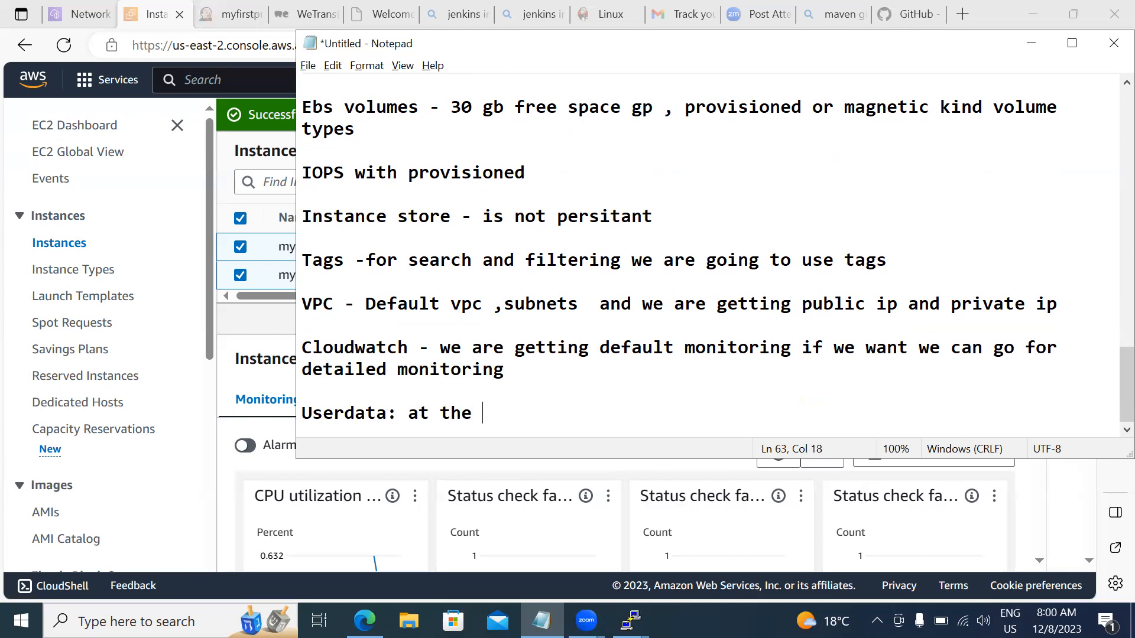
pyautogui.press('BackSpace')
pyautogui.press('BackSpace')
pyautogui.write('me of launc')
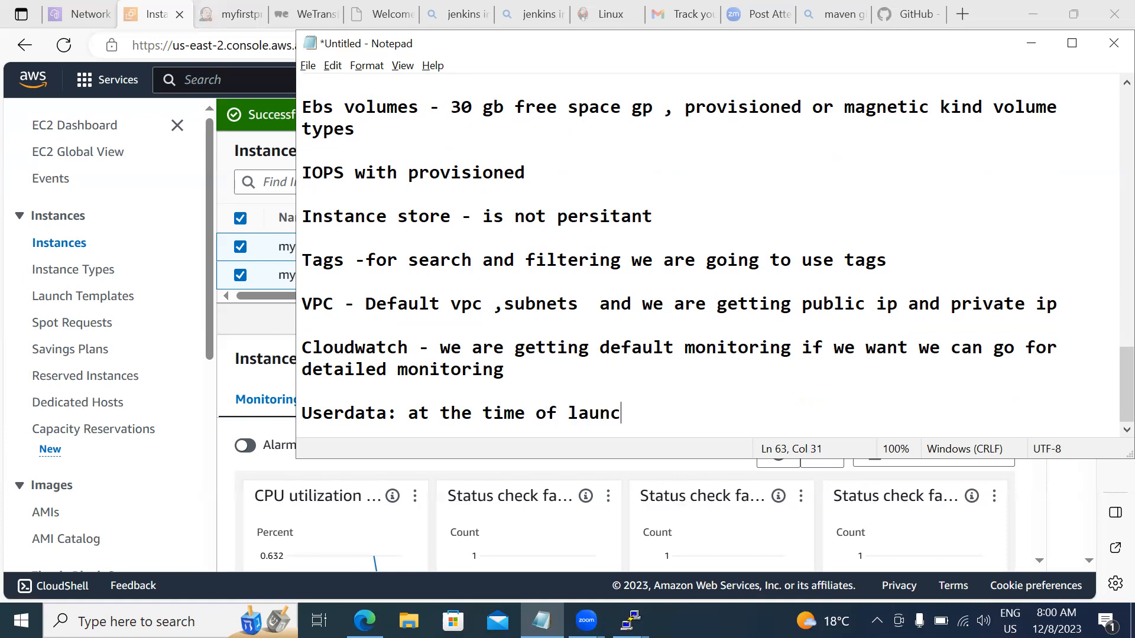
pyautogui.write('hing itself w')
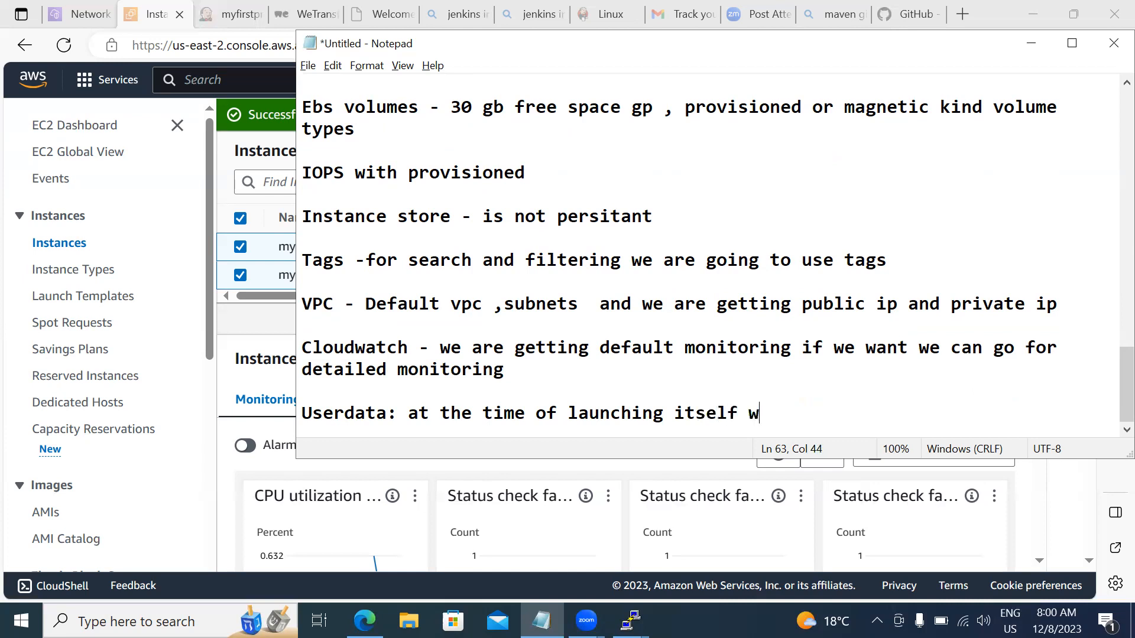
pyautogui.write('e can run some ')
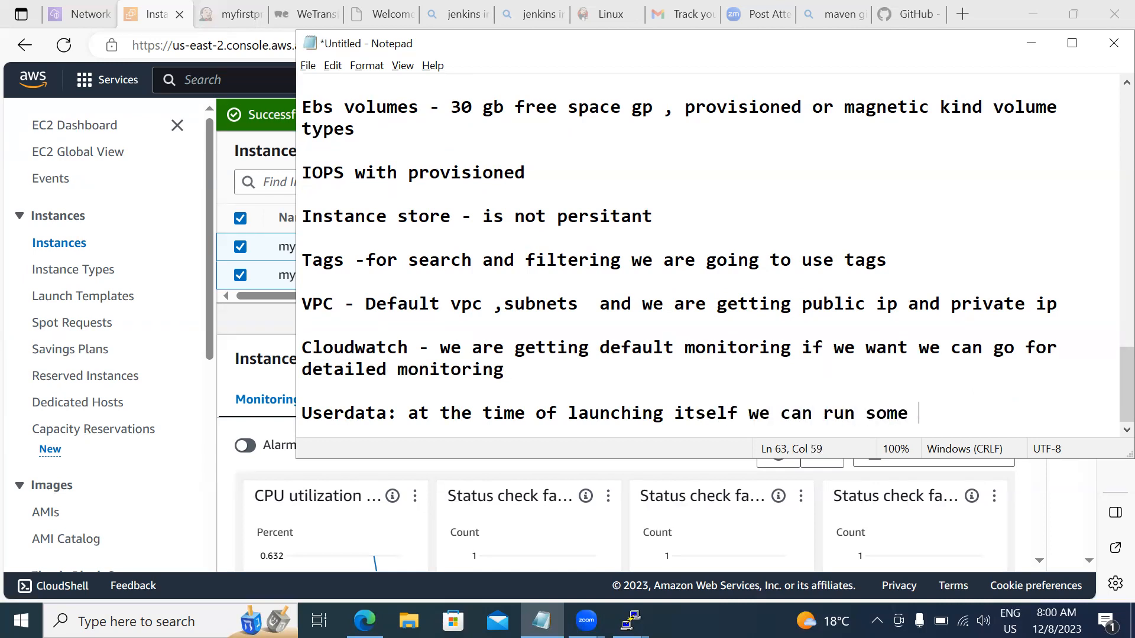
pyautogui.write('commands ')
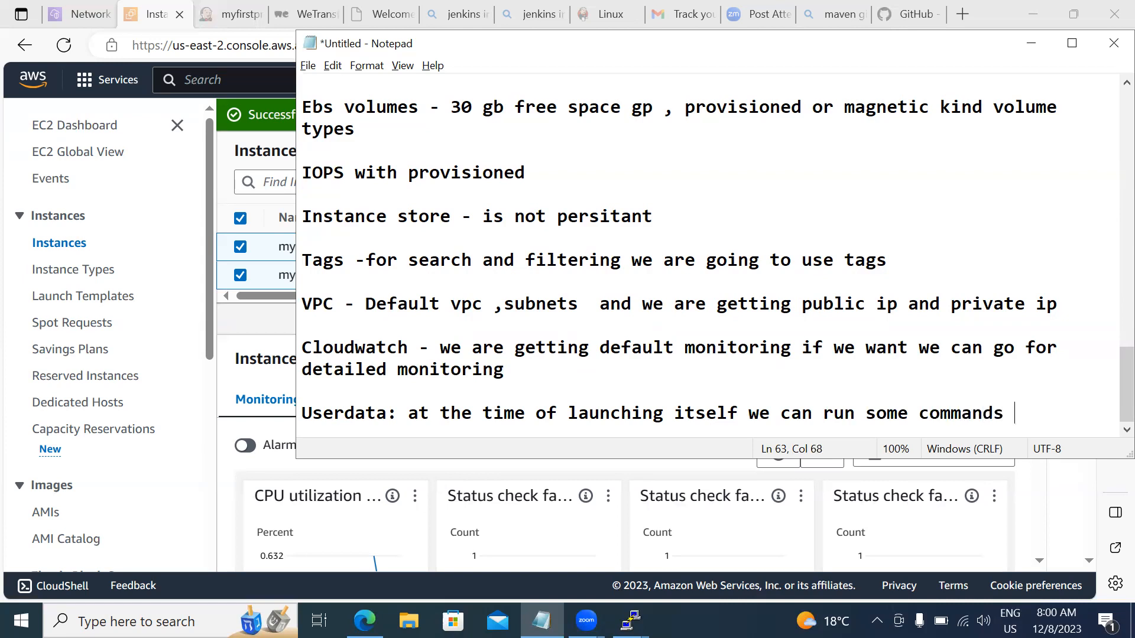
pyautogui.write('or scripts')
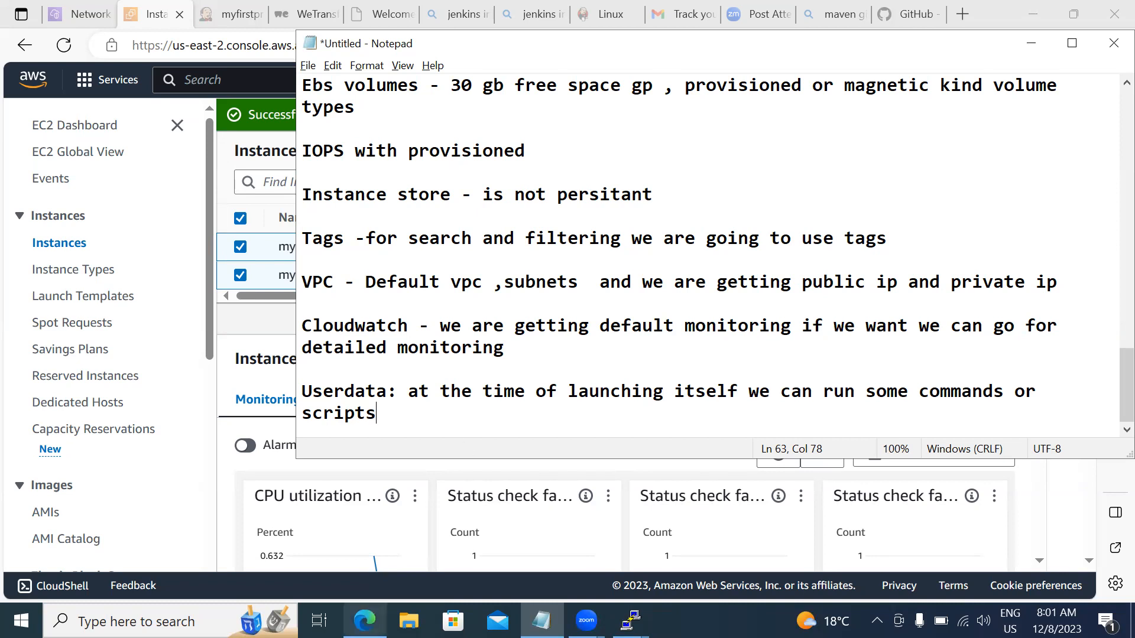
# Switch to the AWS console in Edge, refresh the instances list and start launching a new instance.
pyautogui.click(365, 621)
pyautogui.click(475, 159)
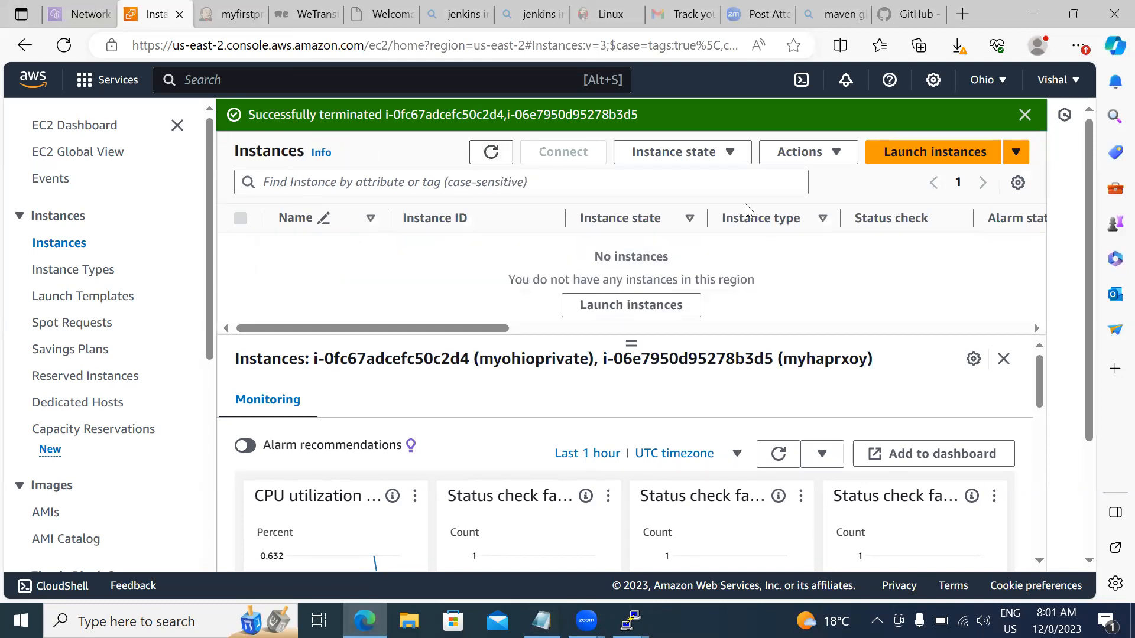
pyautogui.click(903, 152)
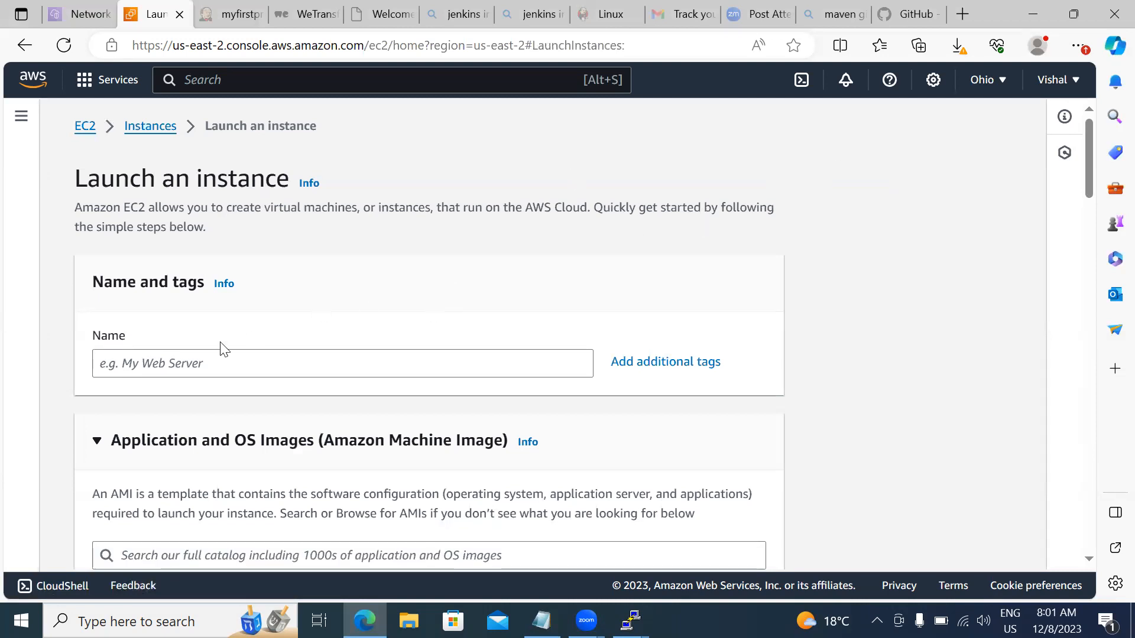
# Name the new instance "mywiprosrv001".
pyautogui.click(195, 374)
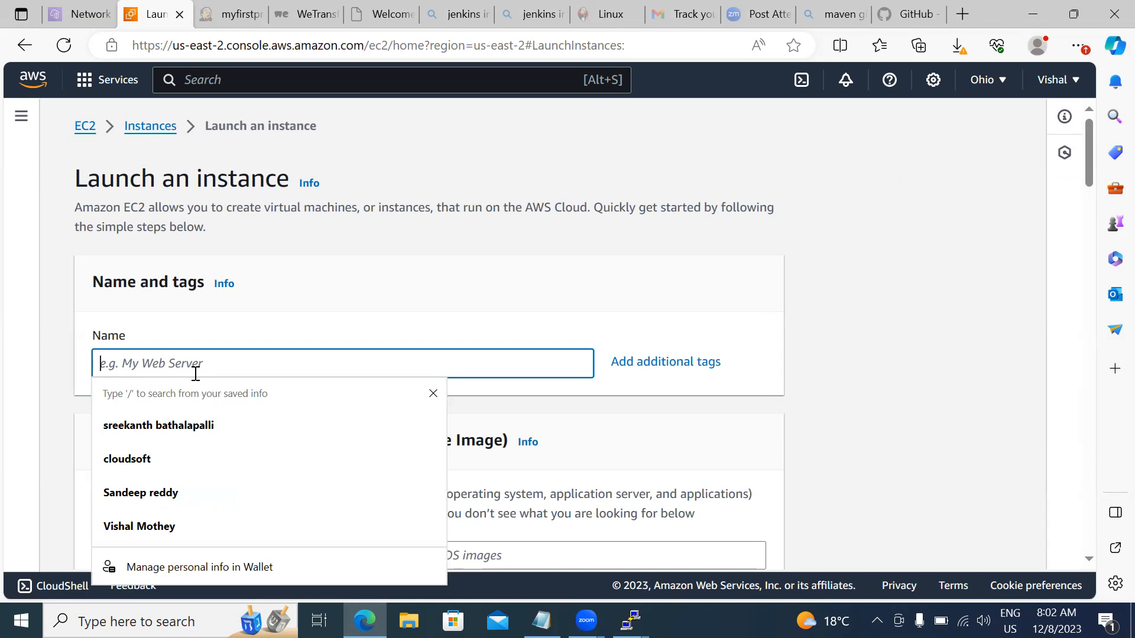
pyautogui.write('m')
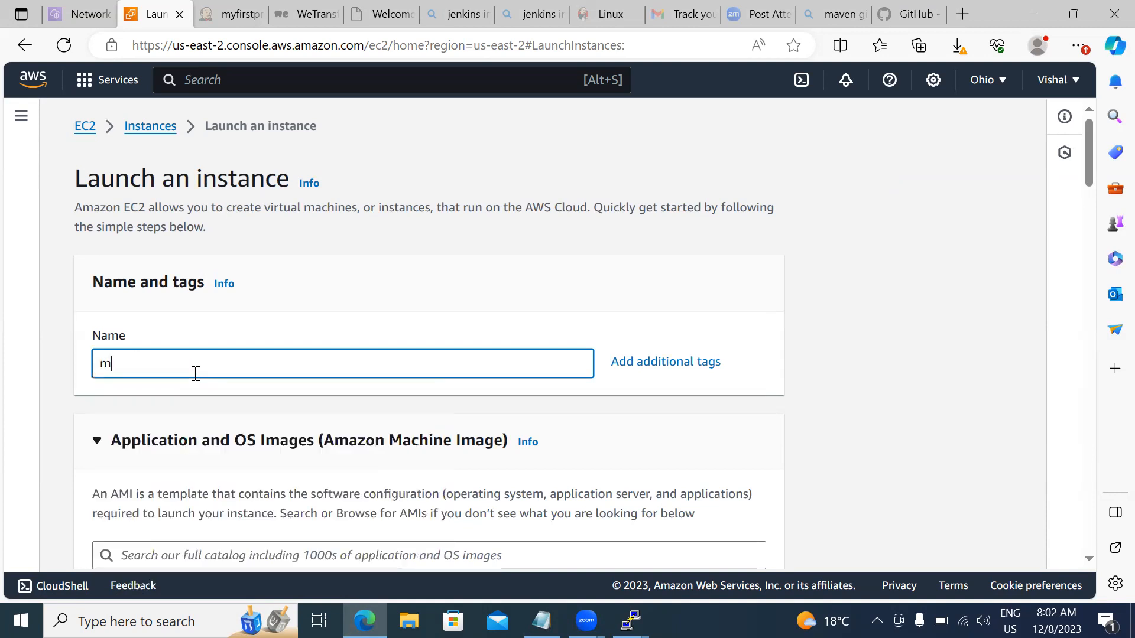
pyautogui.write('ywiprosrv001')
pyautogui.click(823, 356)
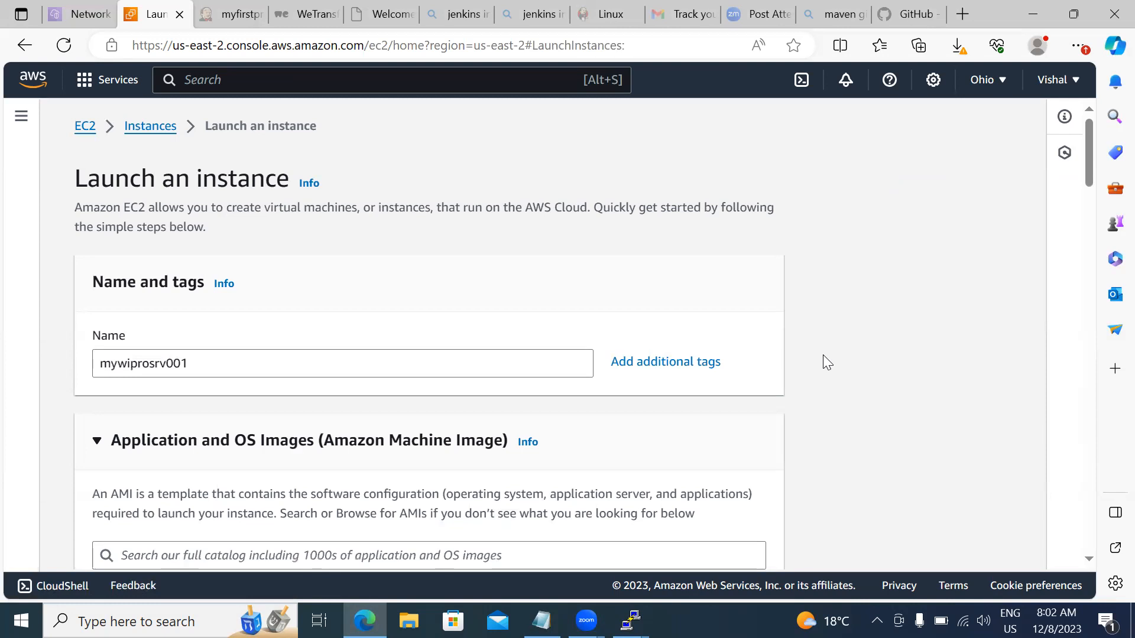
# Open the full AMI catalog from the Application and OS Images section to browse more AMIs.
pyautogui.scroll(-2, 823, 355)
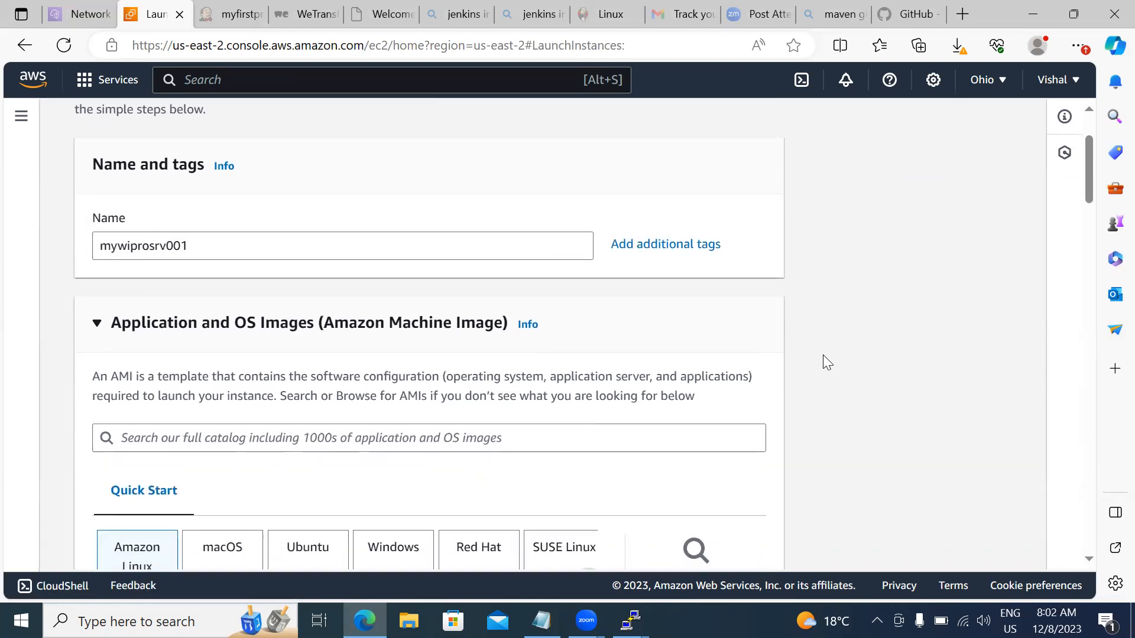
pyautogui.scroll(-2, 822, 355)
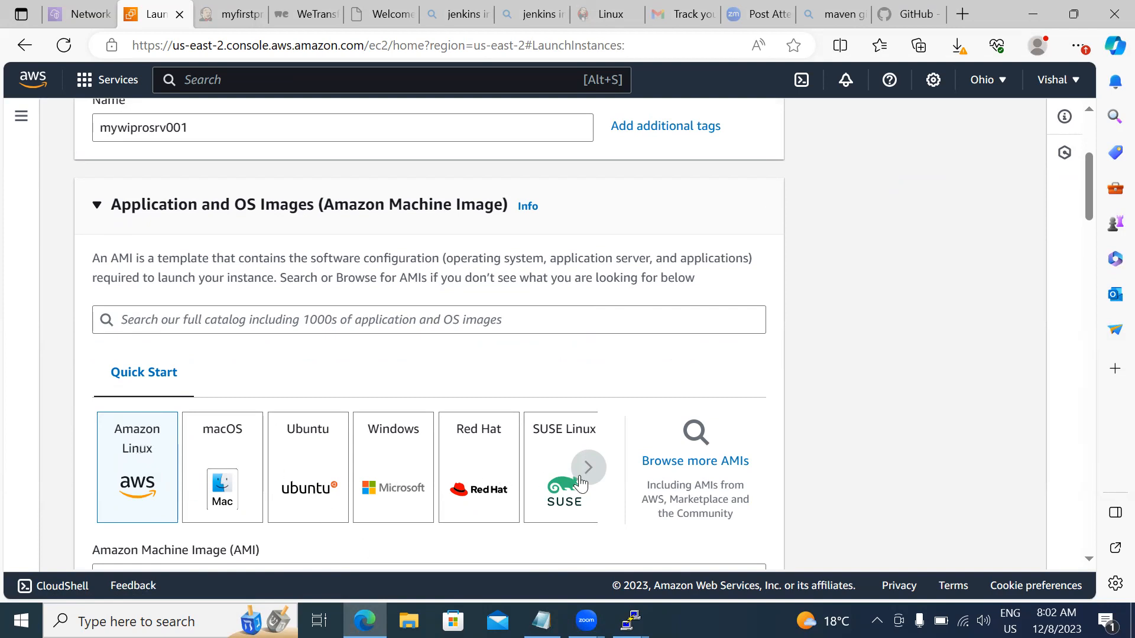
pyautogui.click(684, 463)
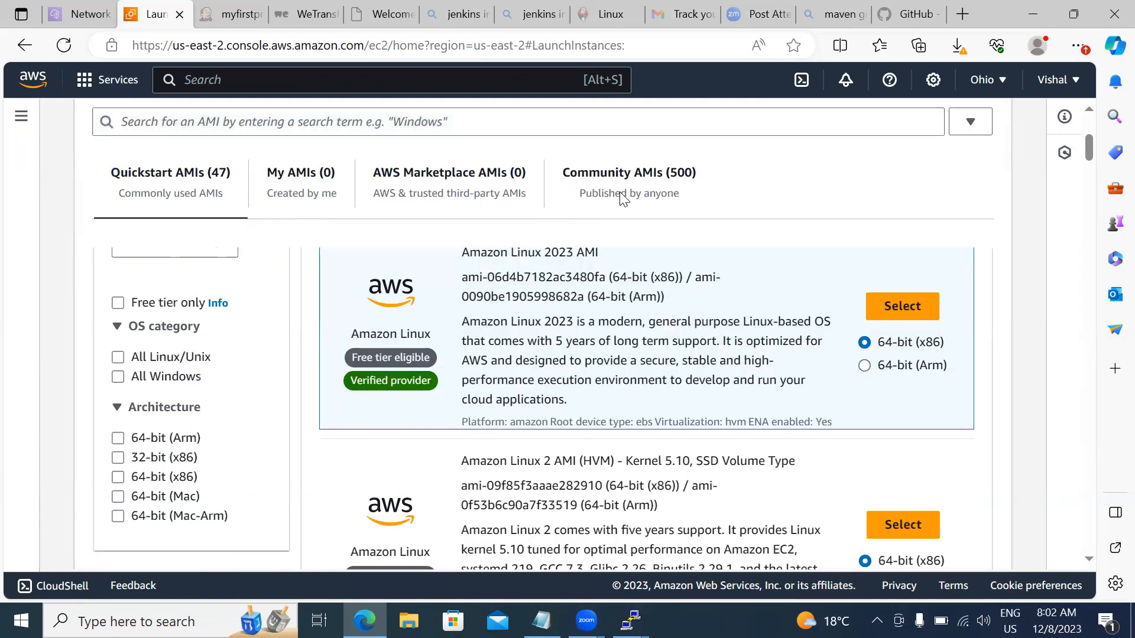
# Look through the Quickstart AMIs in the catalog, including macOS and Red Hat images, and return to the launch form without choosing one.
pyautogui.click(654, 204)
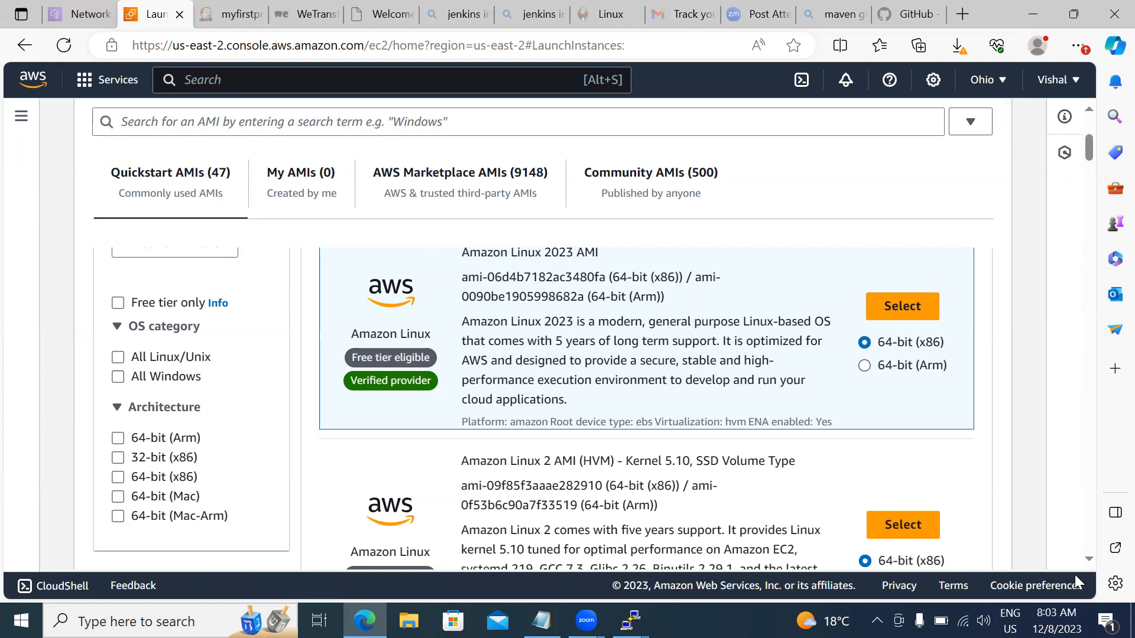
pyautogui.scroll(-4, 1087, 562)
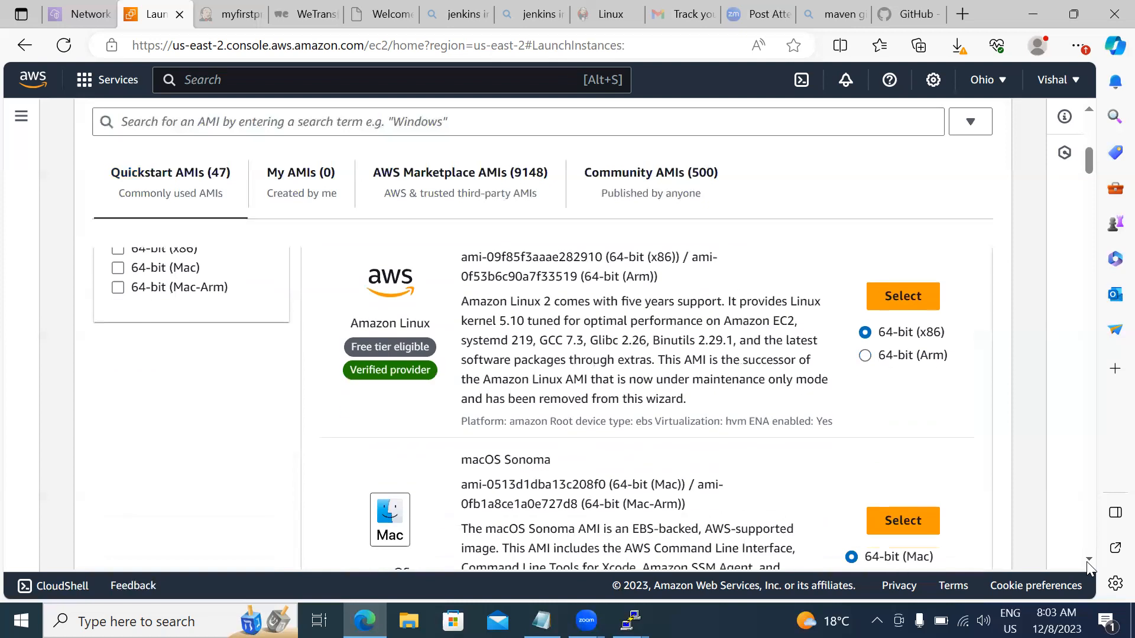
pyautogui.scroll(-6, 1087, 562)
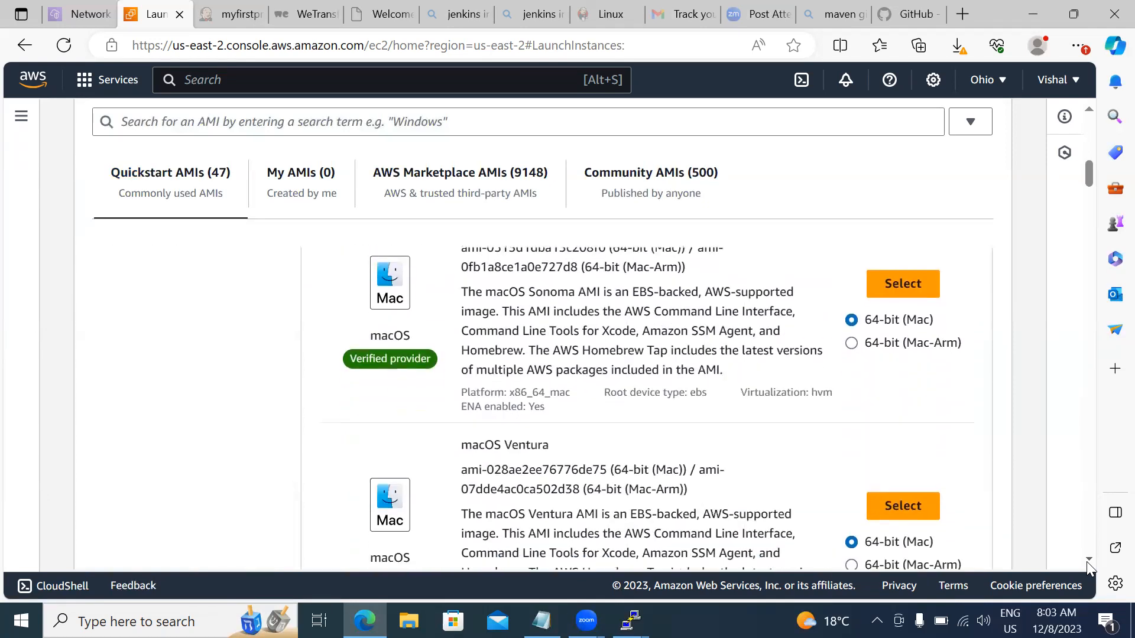
pyautogui.scroll(-4, 1087, 562)
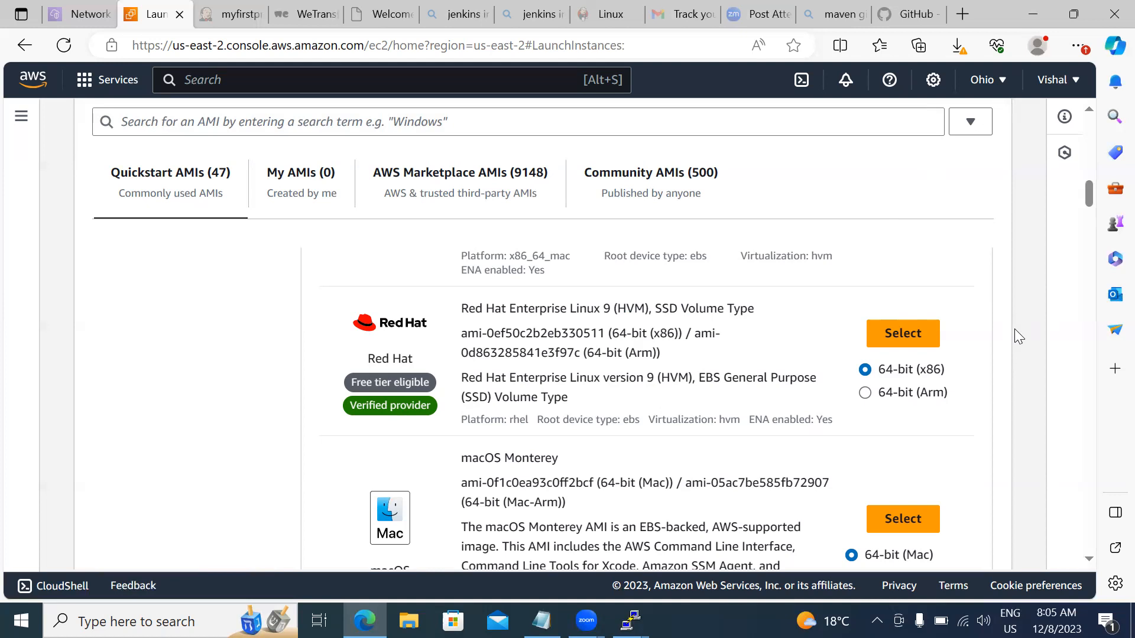
pyautogui.scroll(10, 1014, 329)
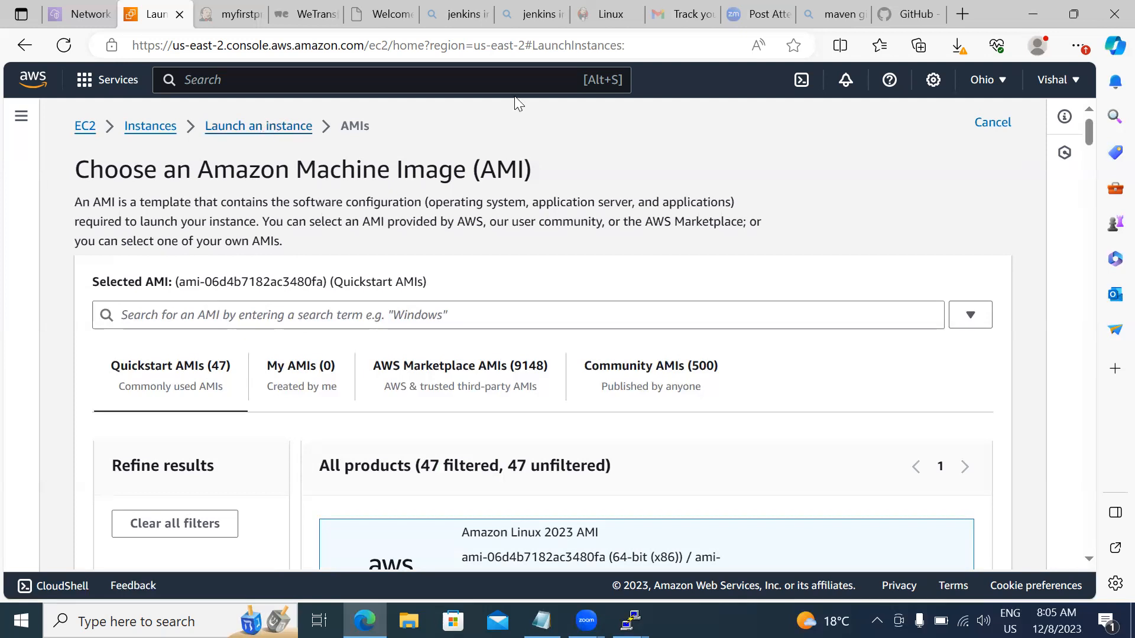
pyautogui.click(994, 122)
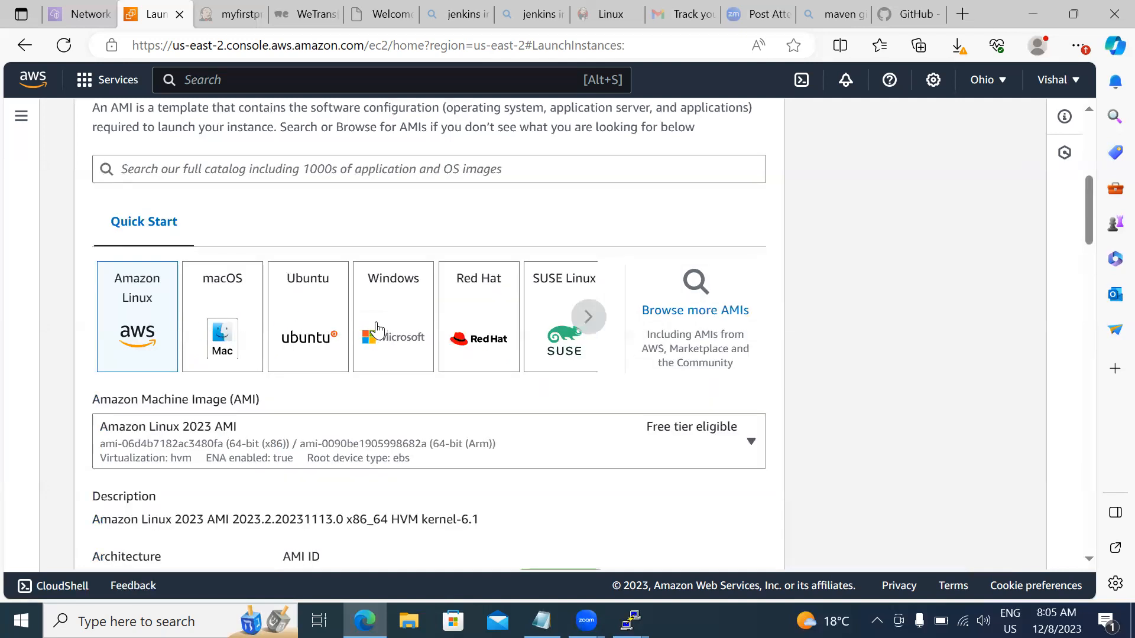
# Choose Ubuntu as the quick start operating system, using the Ubuntu Server 22.04 LTS (HVM) image with 64-bit (x86) architecture.
pyautogui.click(301, 326)
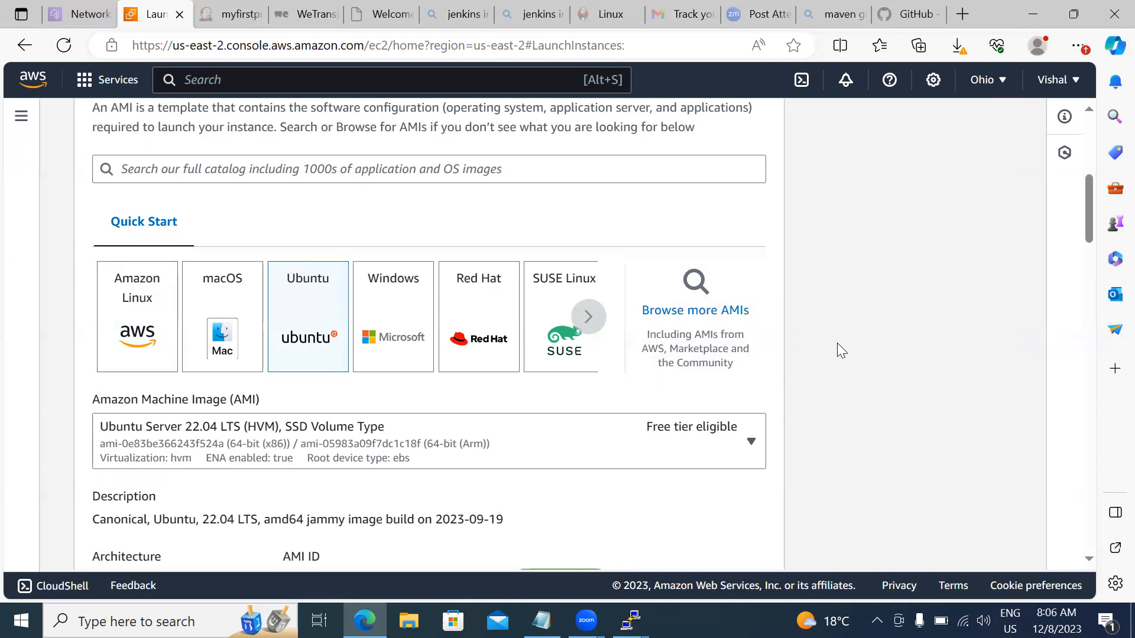
pyautogui.scroll(-2, 838, 343)
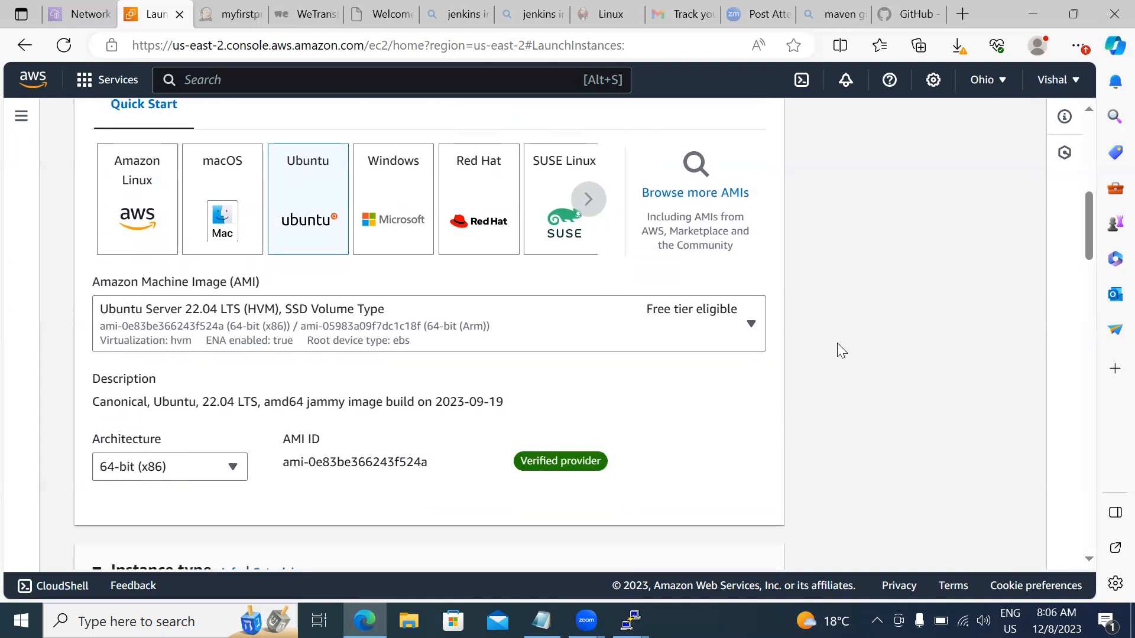
pyautogui.scroll(-1, 841, 350)
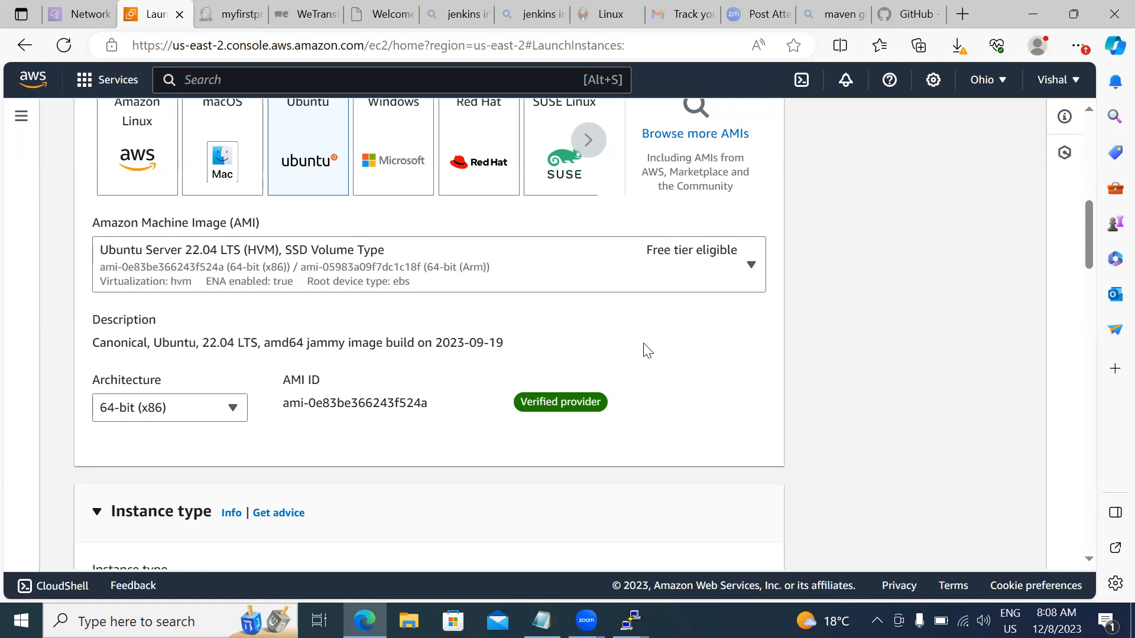
# Look through the t2 instance types up to t2.large and choose the free-tier t2.micro for the instance.
pyautogui.scroll(-5, 644, 344)
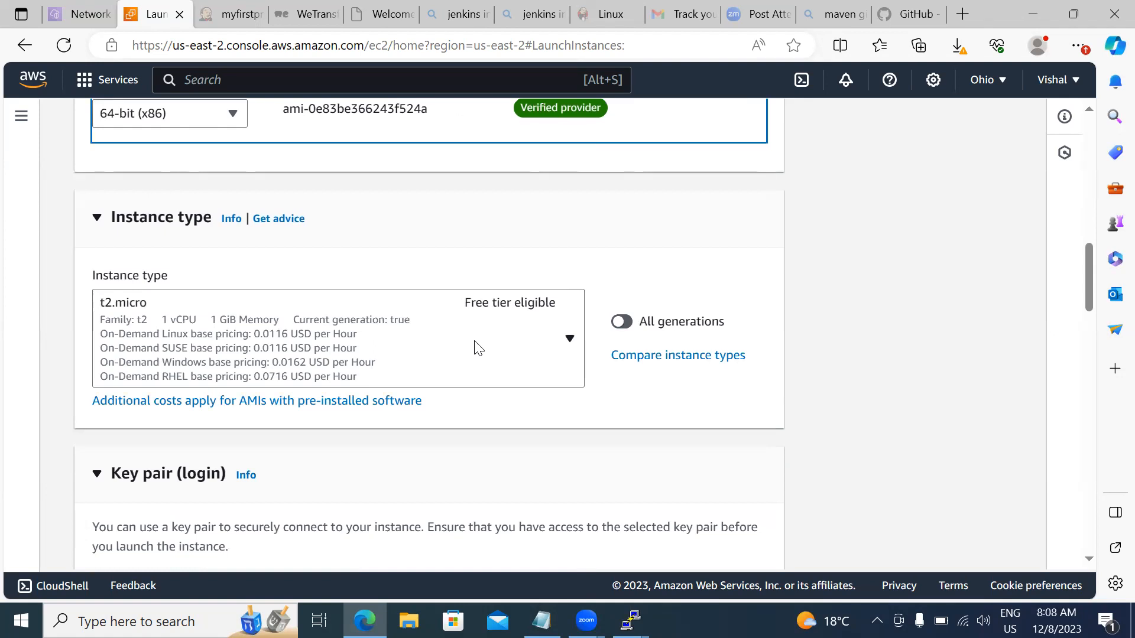
pyautogui.click(565, 339)
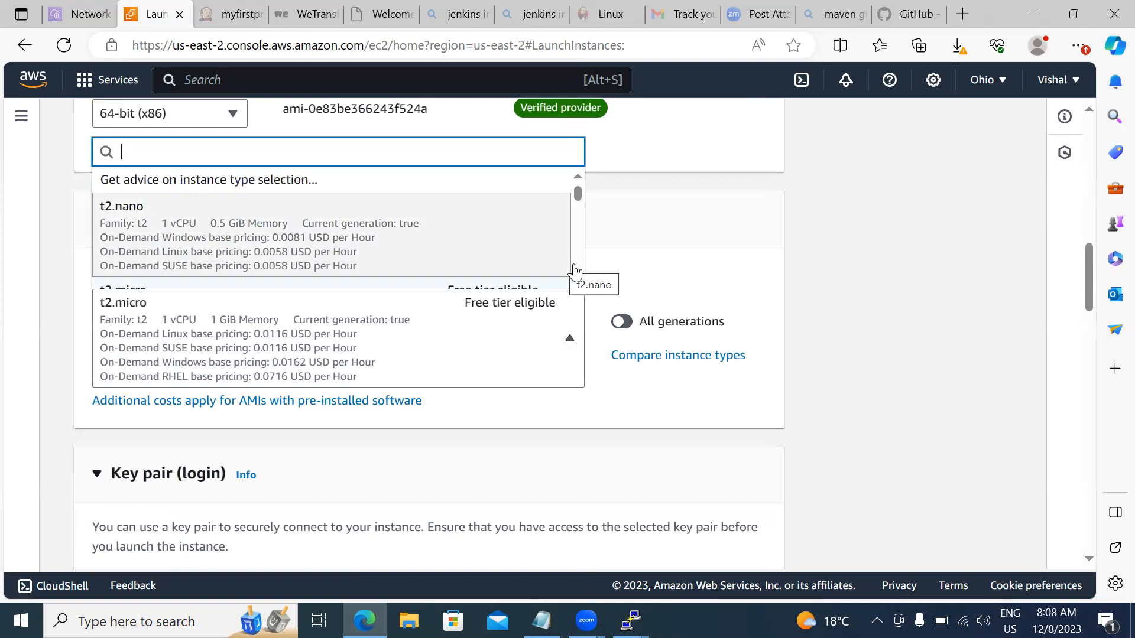
pyautogui.scroll(-1, 577, 282)
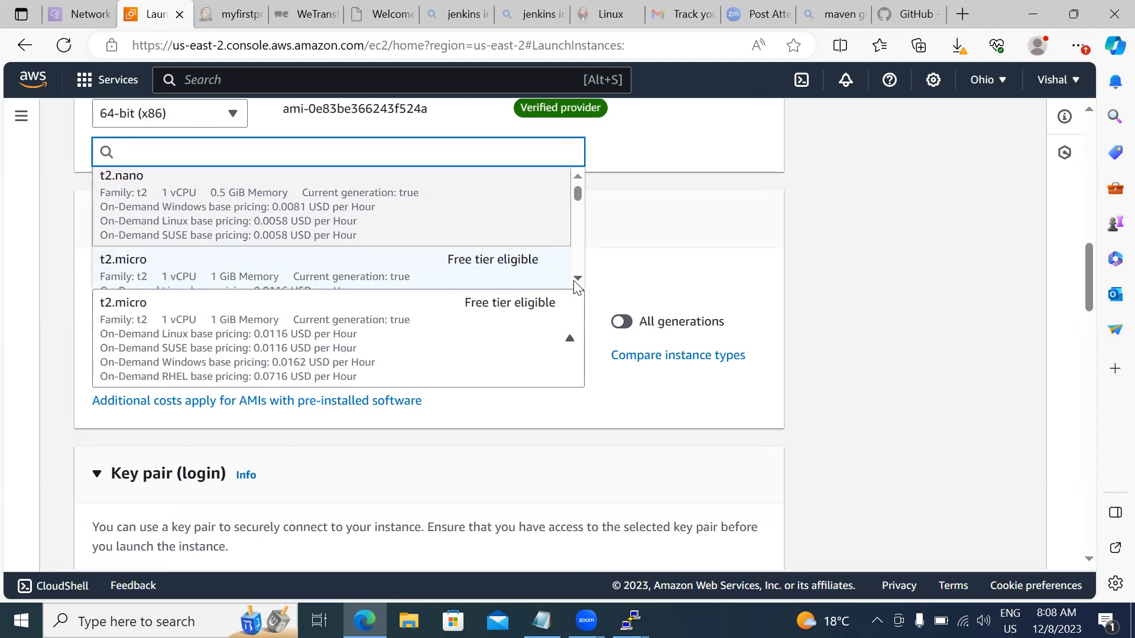
pyautogui.scroll(-3, 576, 284)
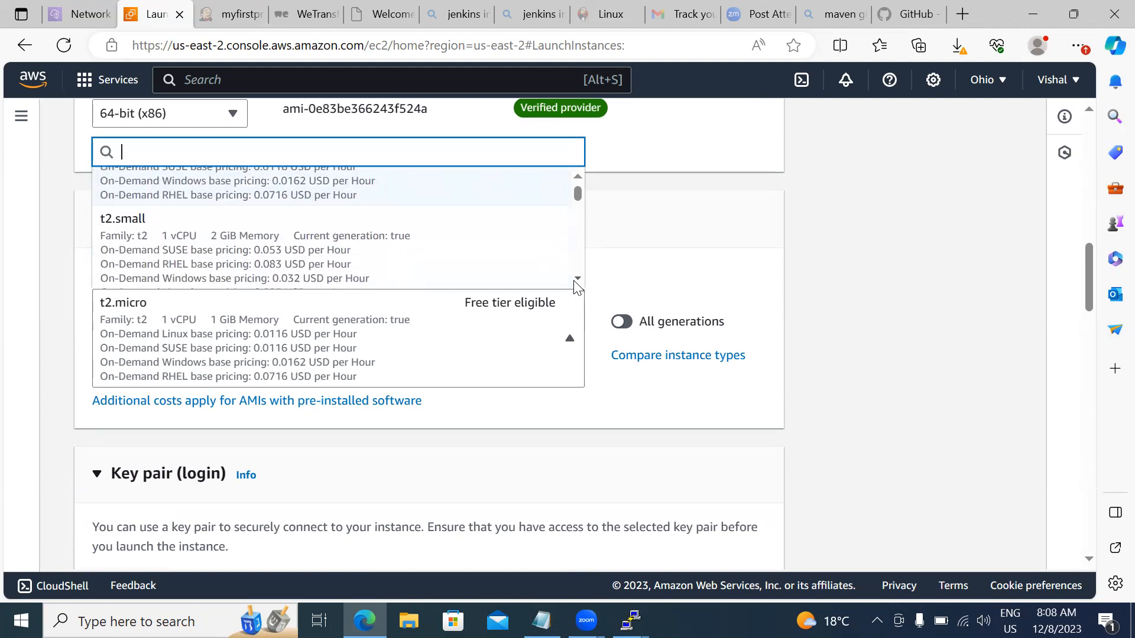
pyautogui.scroll(-4, 574, 282)
pyautogui.scroll(-3, 577, 285)
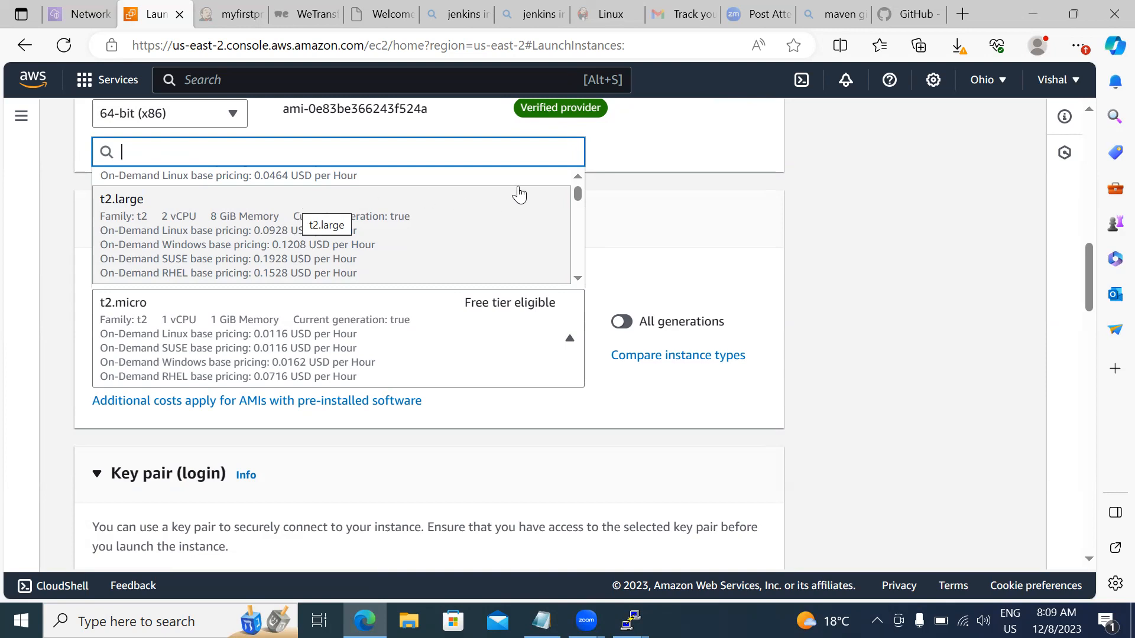
pyautogui.click(578, 175)
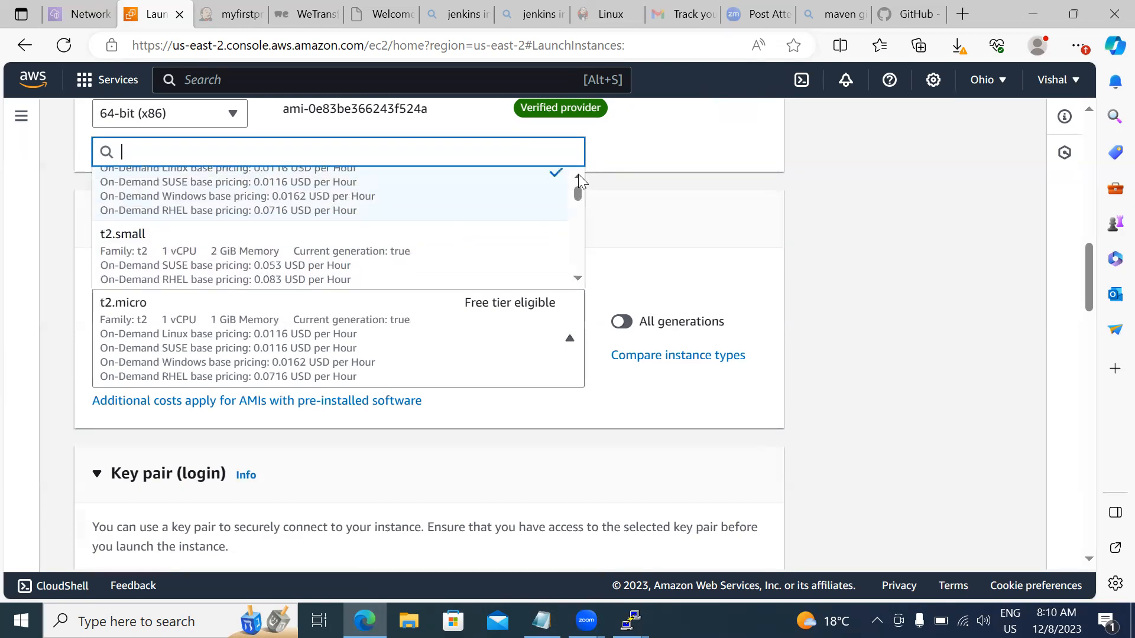
pyautogui.click(578, 176)
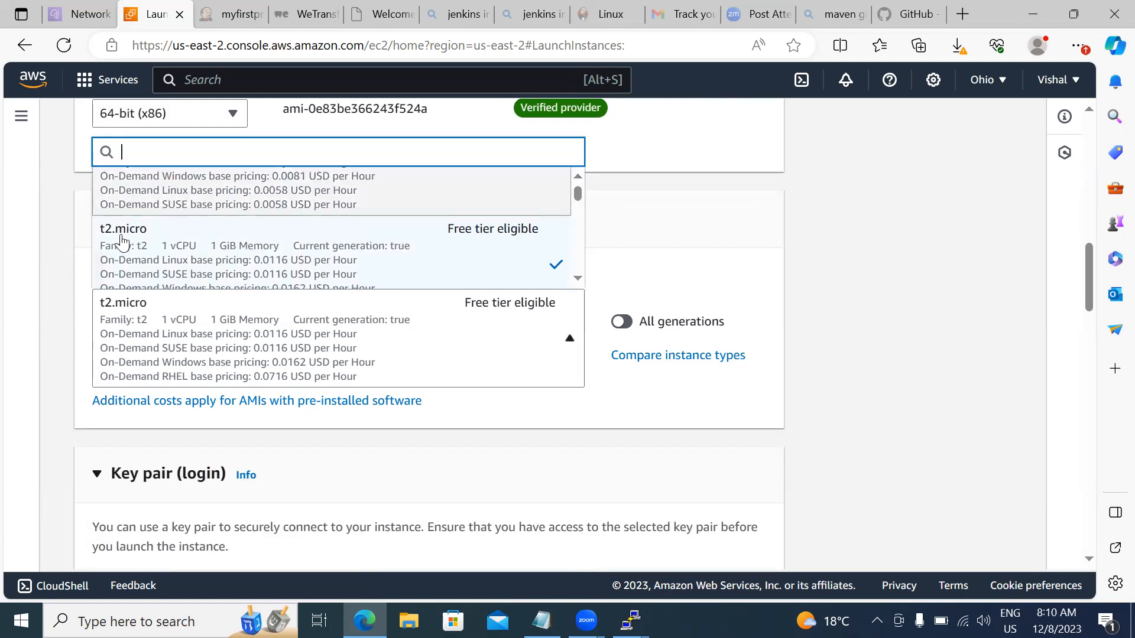
pyautogui.click(481, 249)
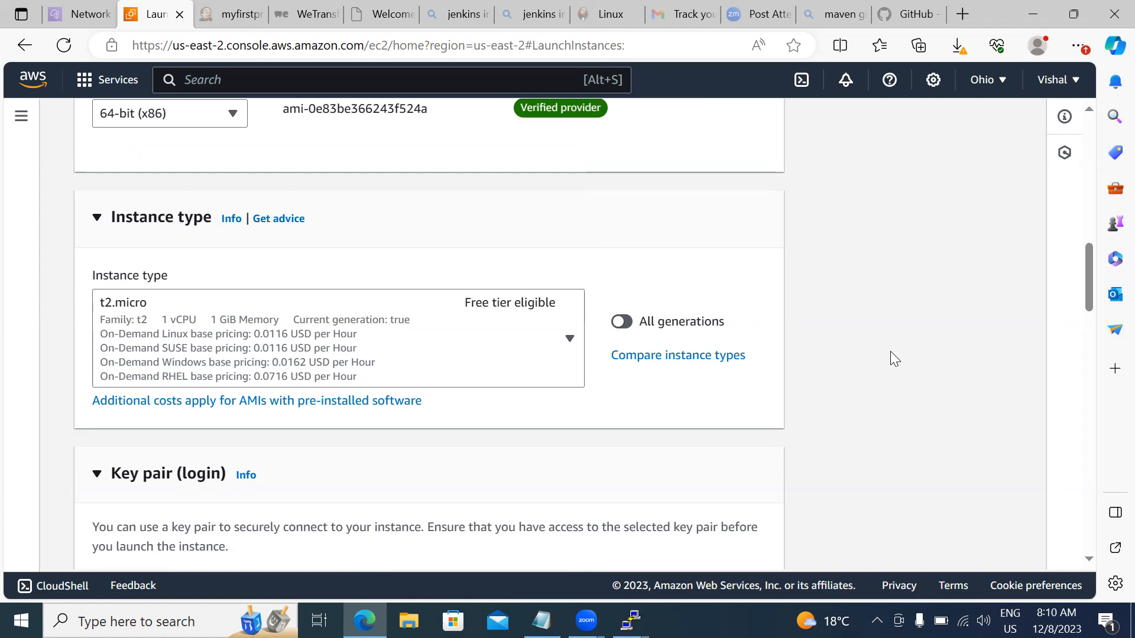
# Create a new key pair named "wiprokeypair" for the instance, with RSA type and .pem private key format.
pyautogui.scroll(-4, 891, 352)
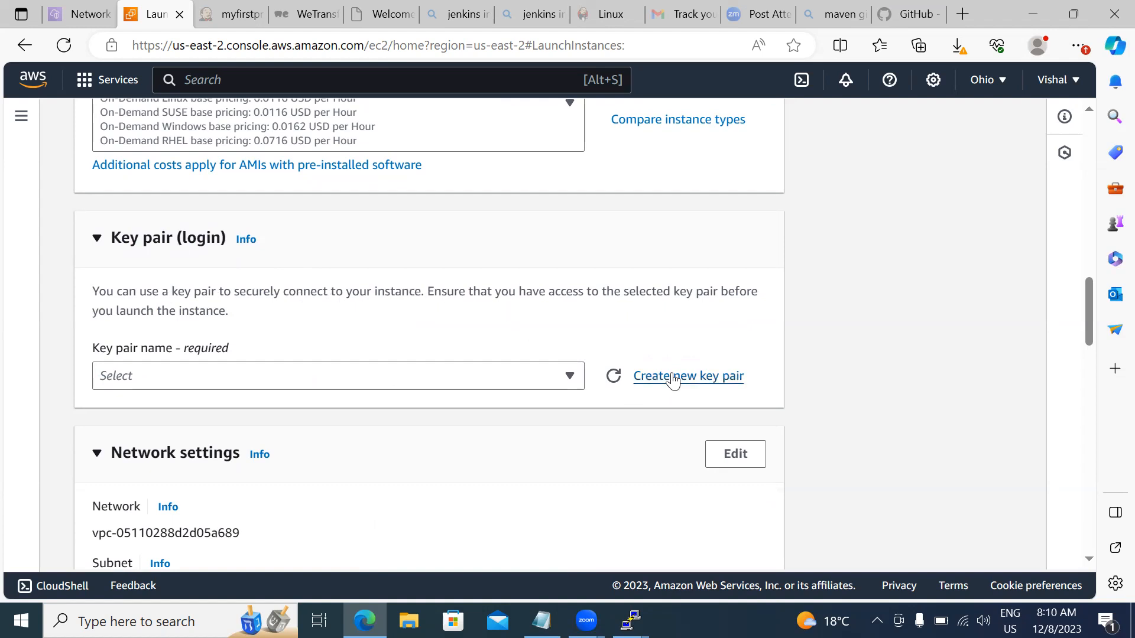
pyautogui.click(673, 378)
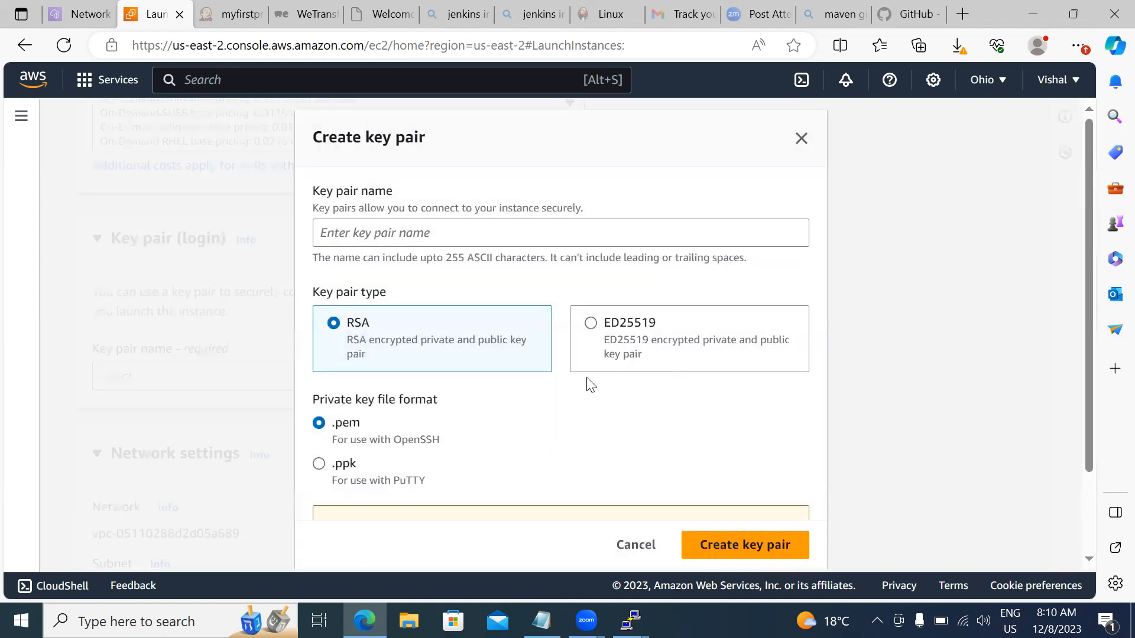
pyautogui.click(346, 233)
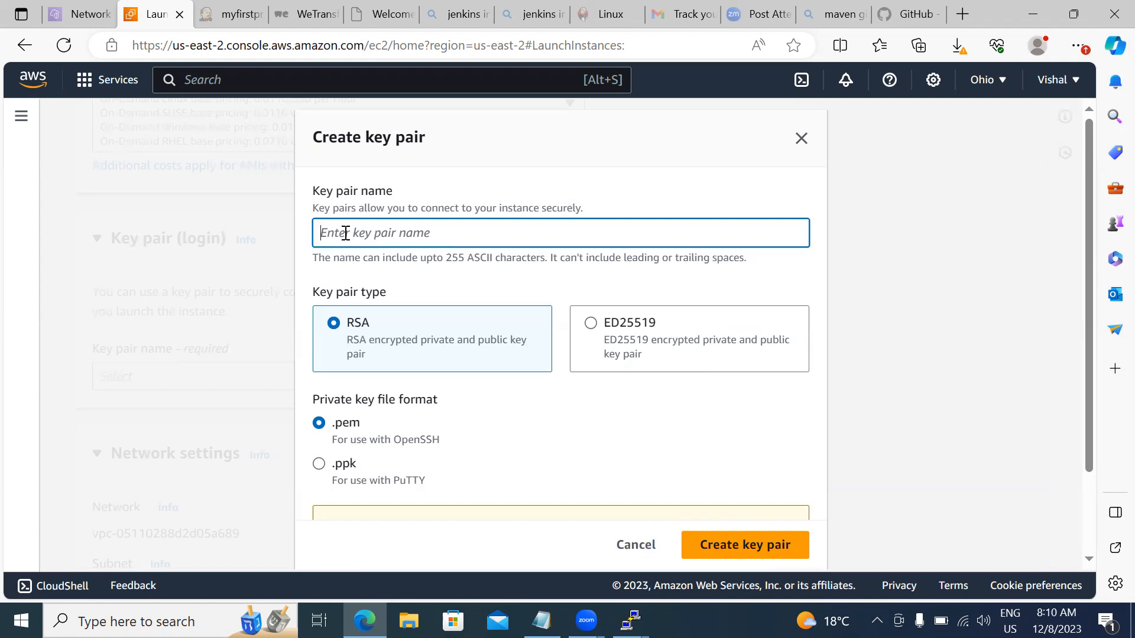
pyautogui.write('wip')
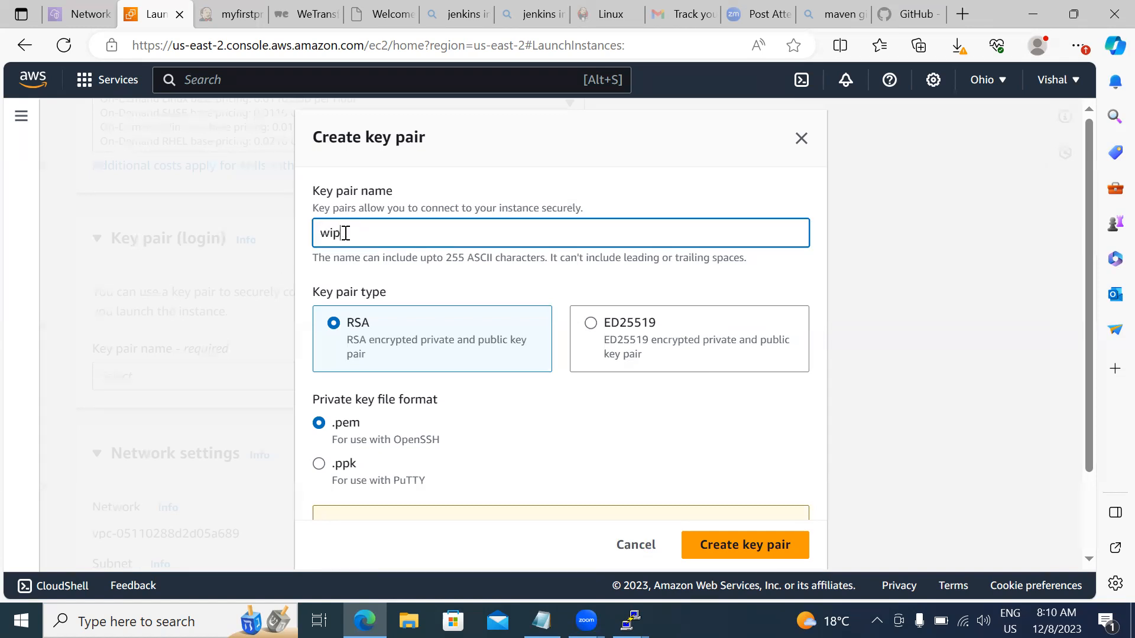
pyautogui.write('rokeypair')
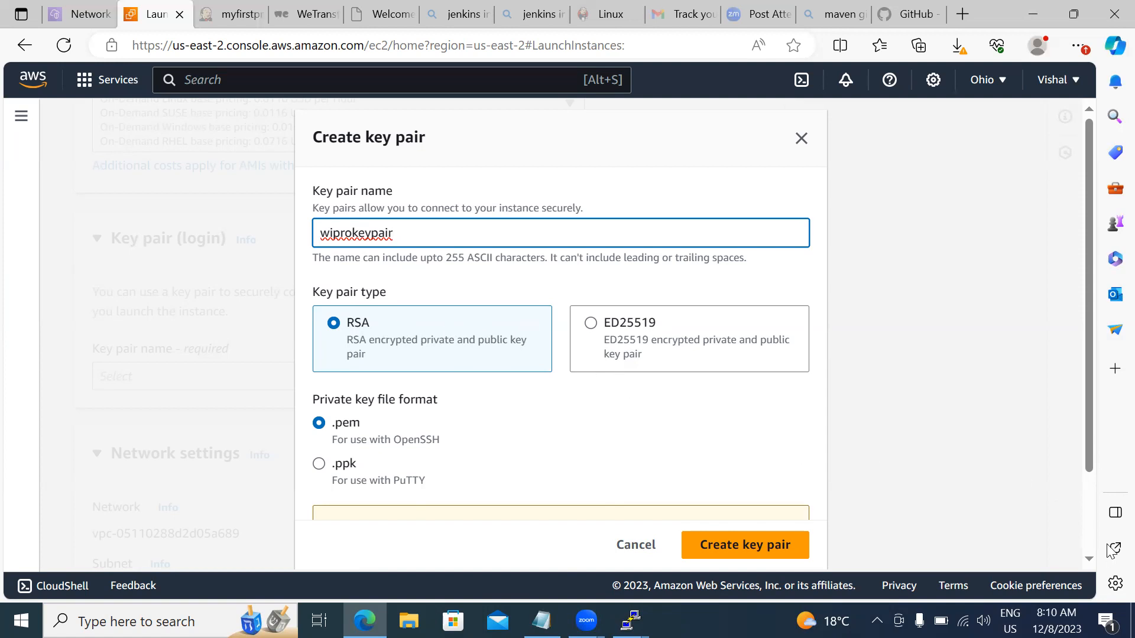
pyautogui.scroll(-2, 1095, 565)
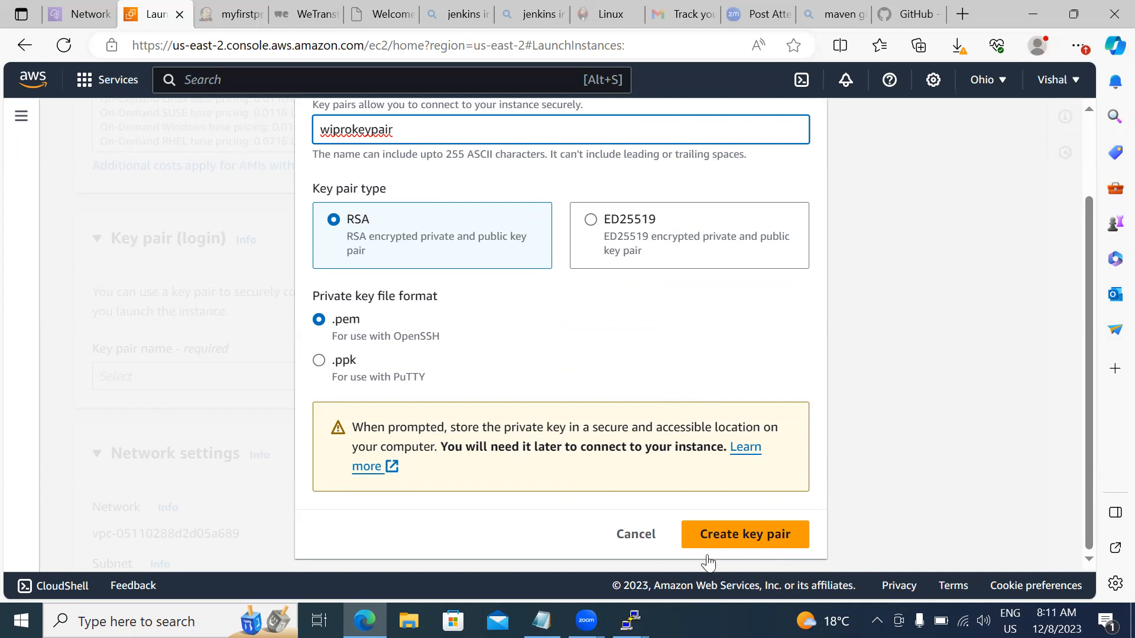
pyautogui.click(716, 540)
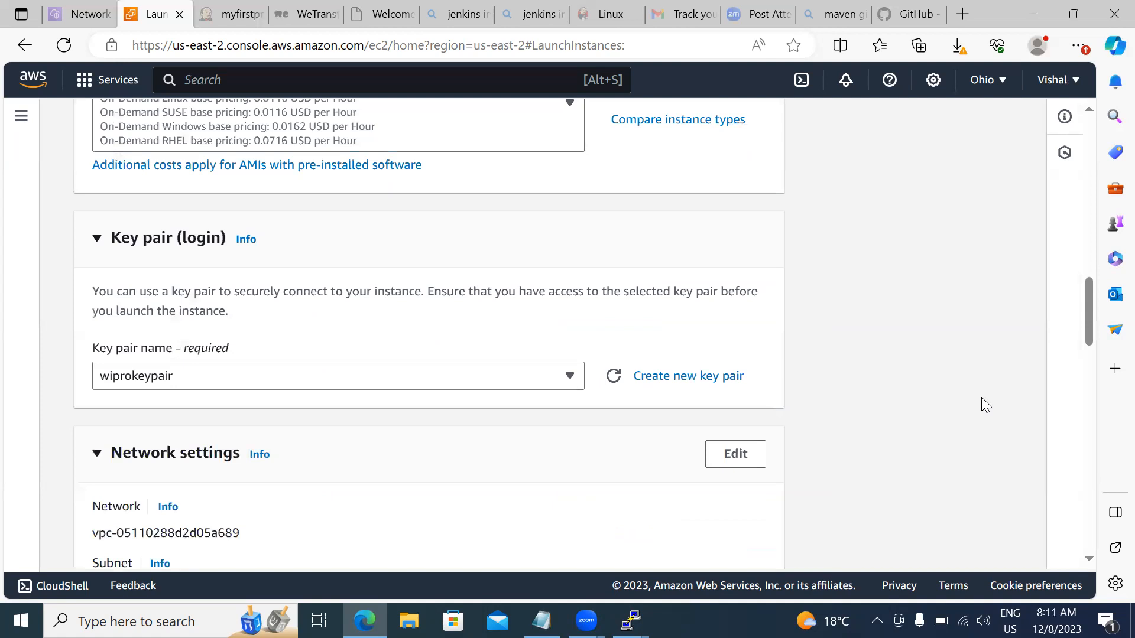
# Check the default network settings and set the root volume to 12 GiB with type General purpose SSD (gp2).
pyautogui.scroll(-7, 982, 398)
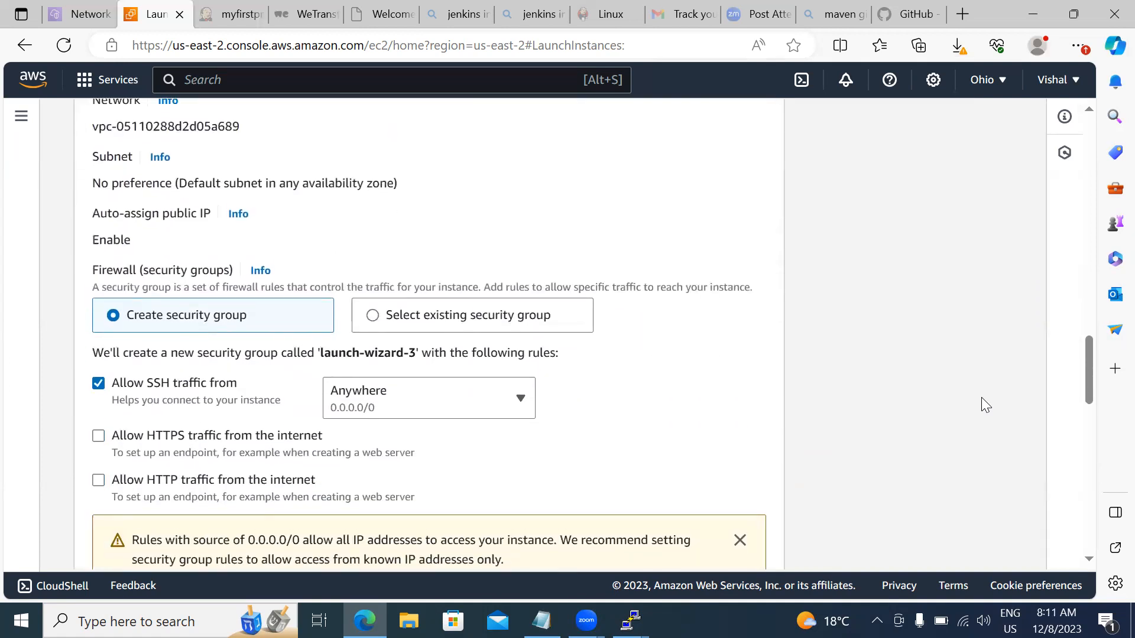
pyautogui.scroll(2, 982, 398)
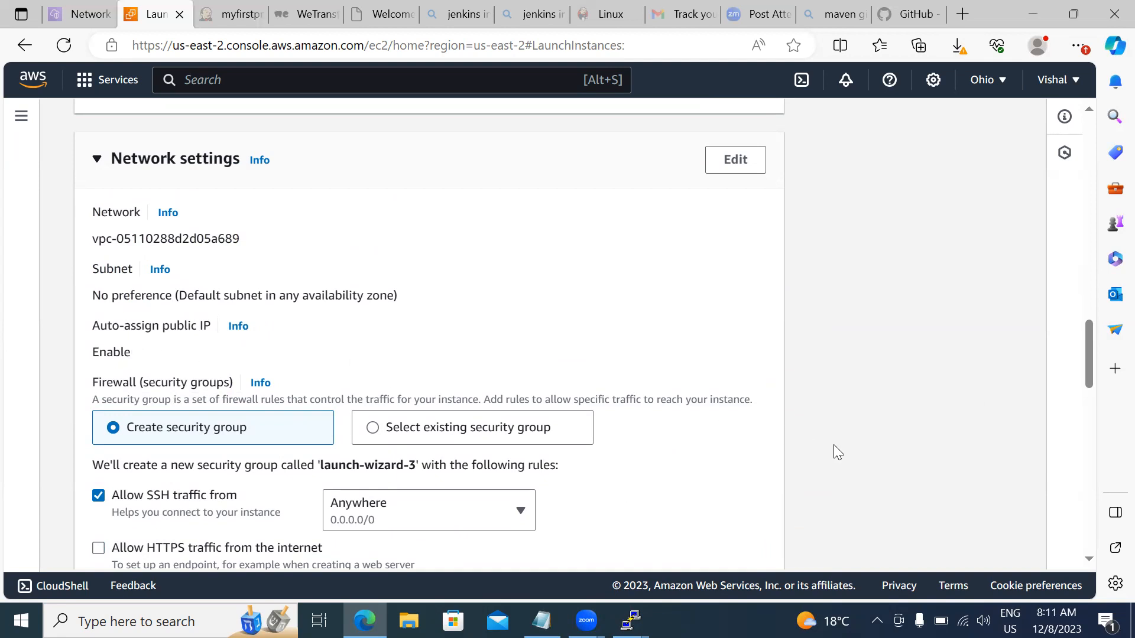
pyautogui.scroll(-3, 834, 446)
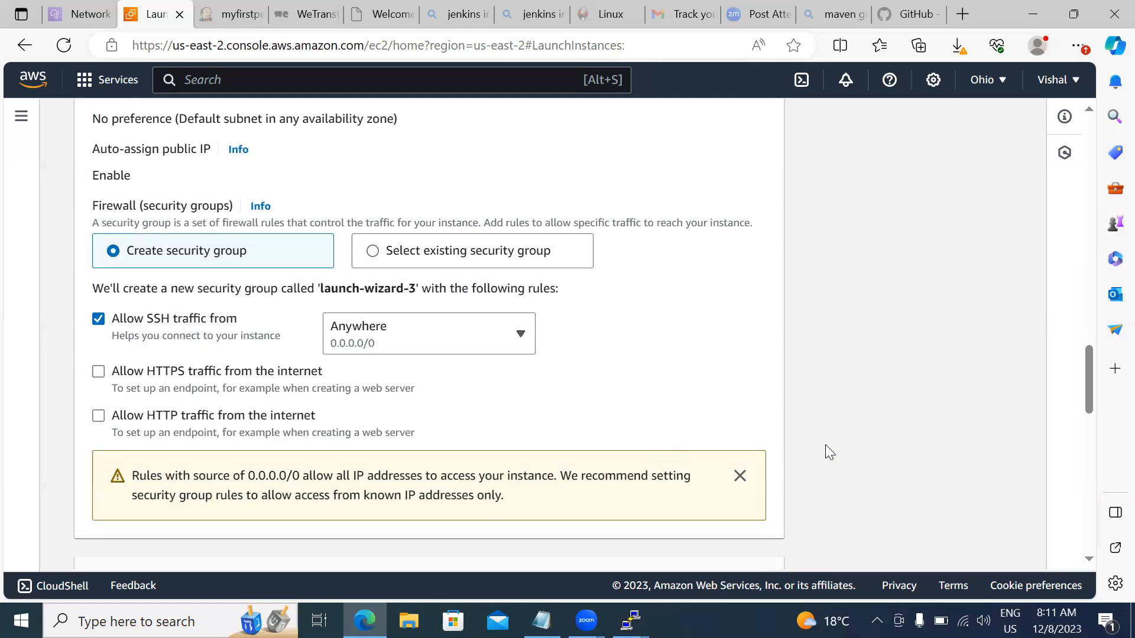
pyautogui.scroll(-5, 825, 445)
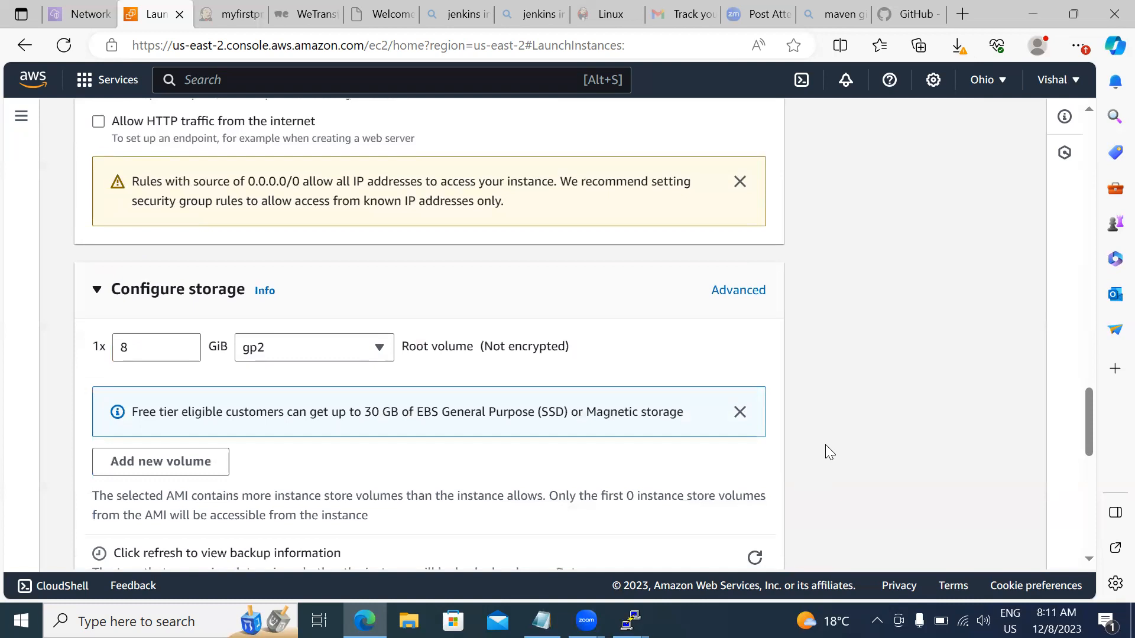
pyautogui.scroll(-1, 825, 445)
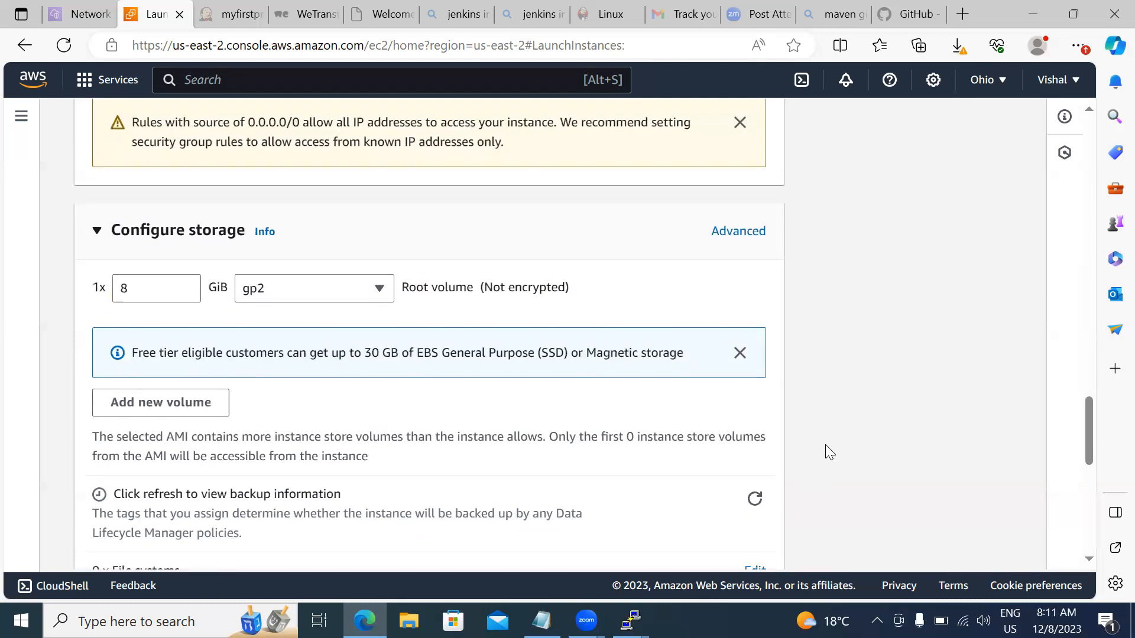
pyautogui.tripleClick(188, 286)
pyautogui.click(188, 285)
pyautogui.click(349, 286)
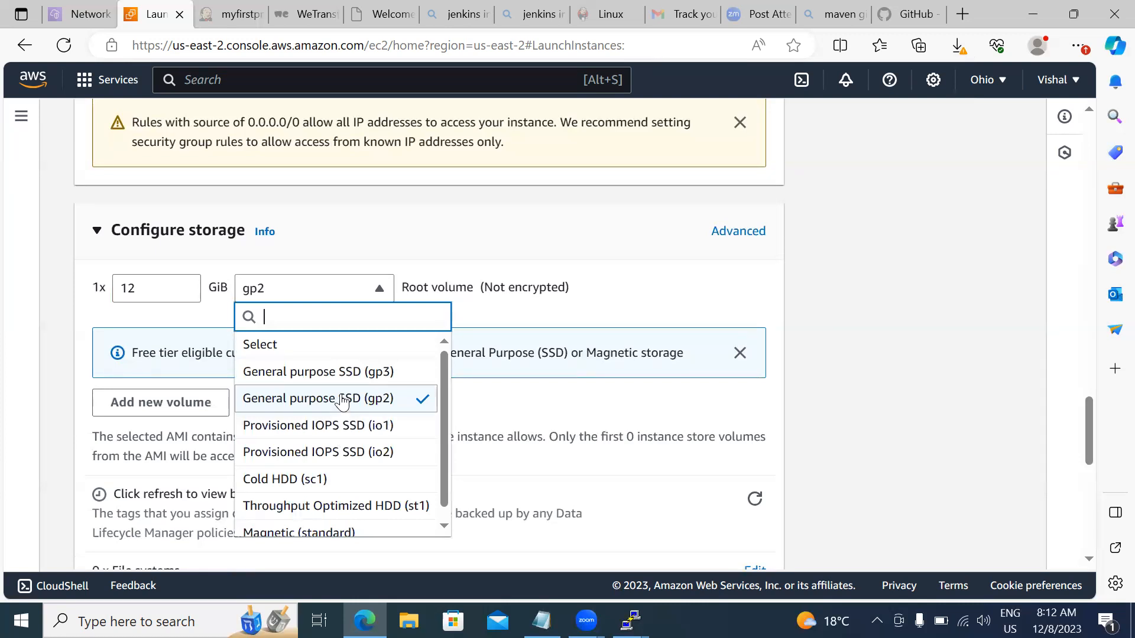
pyautogui.click(340, 398)
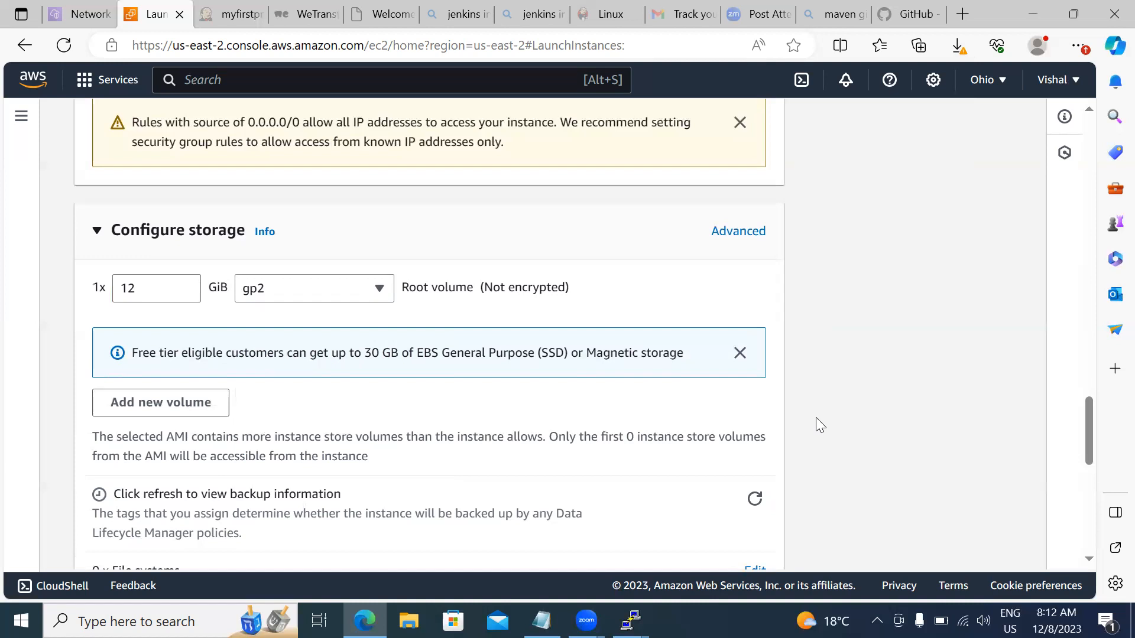
# Review the launch summary, including the number of instances, software image, instance type and firewall.
pyautogui.scroll(-6, 816, 417)
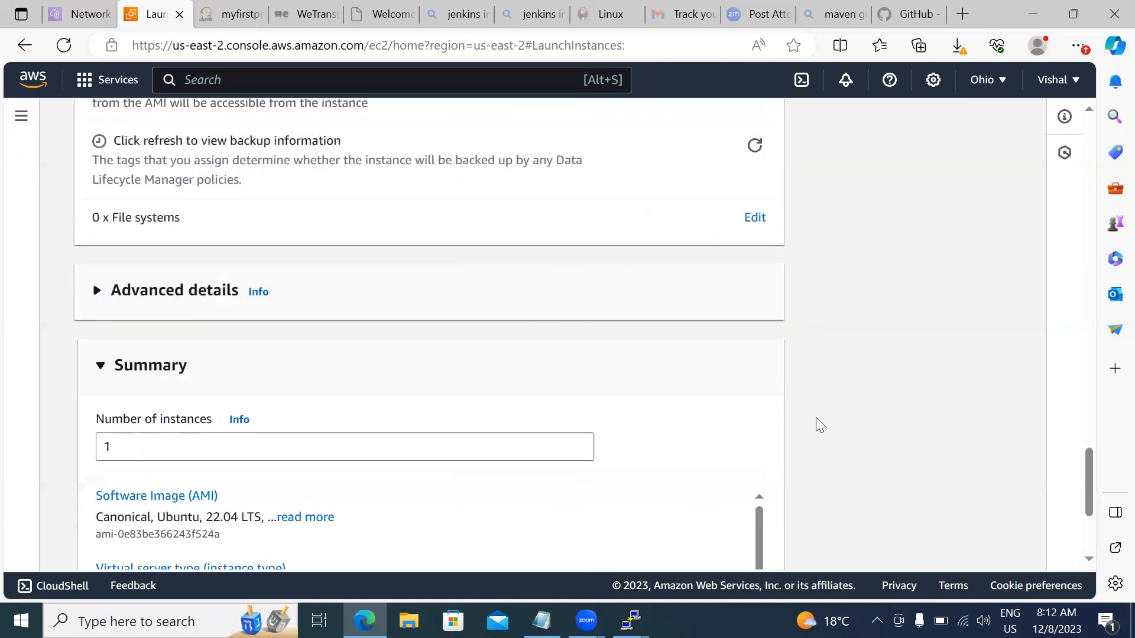
pyautogui.scroll(-1, 816, 417)
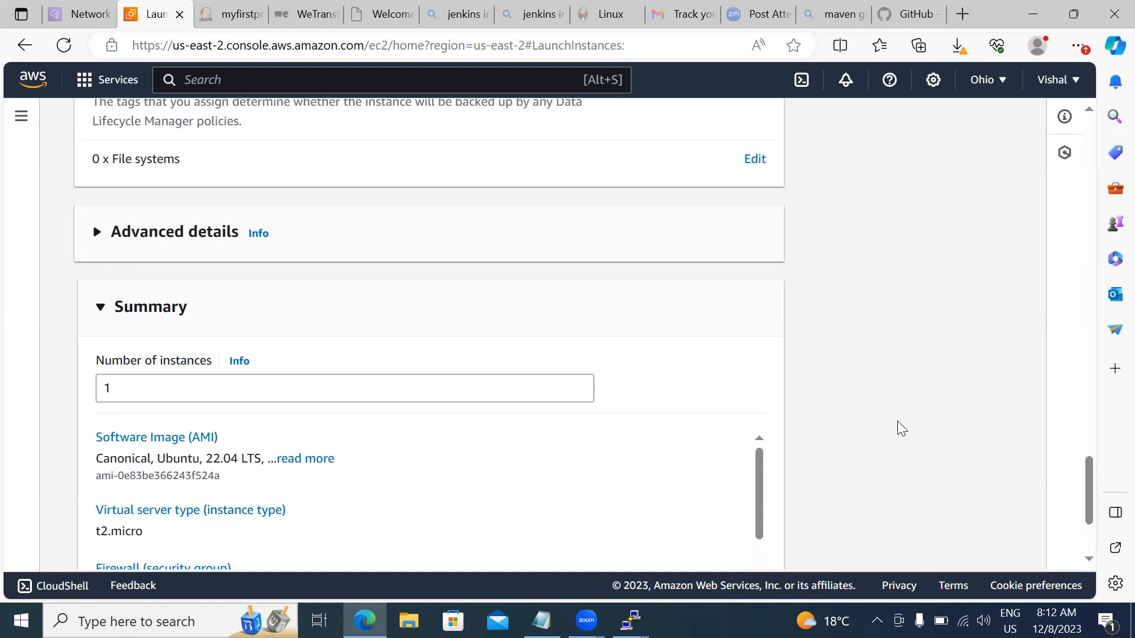
pyautogui.scroll(-3, 898, 421)
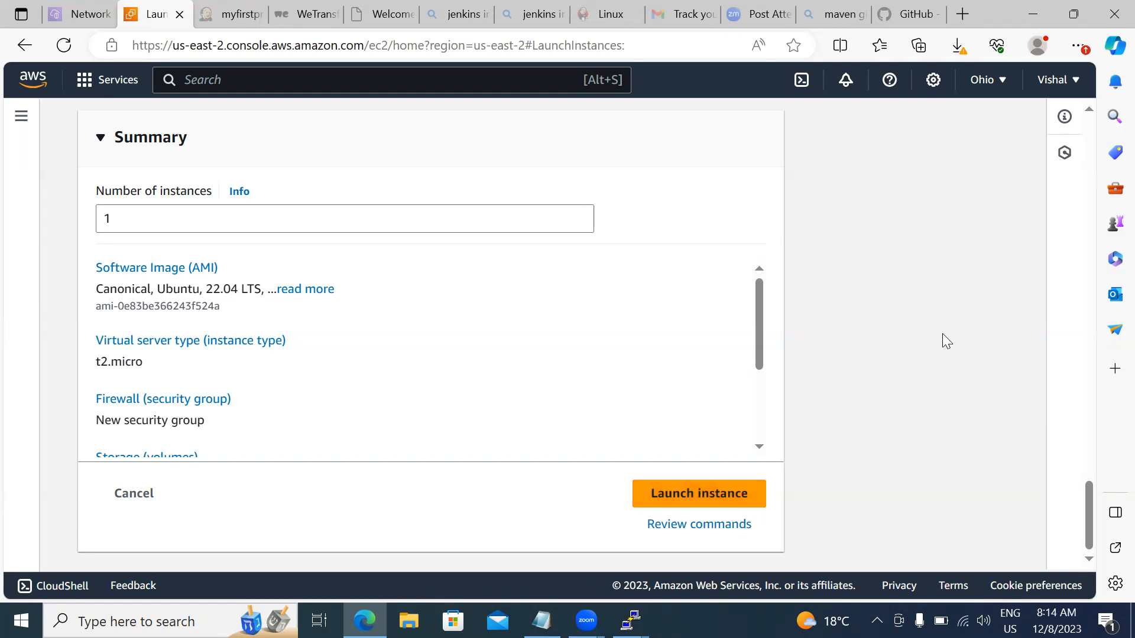
pyautogui.scroll(1, 980, 290)
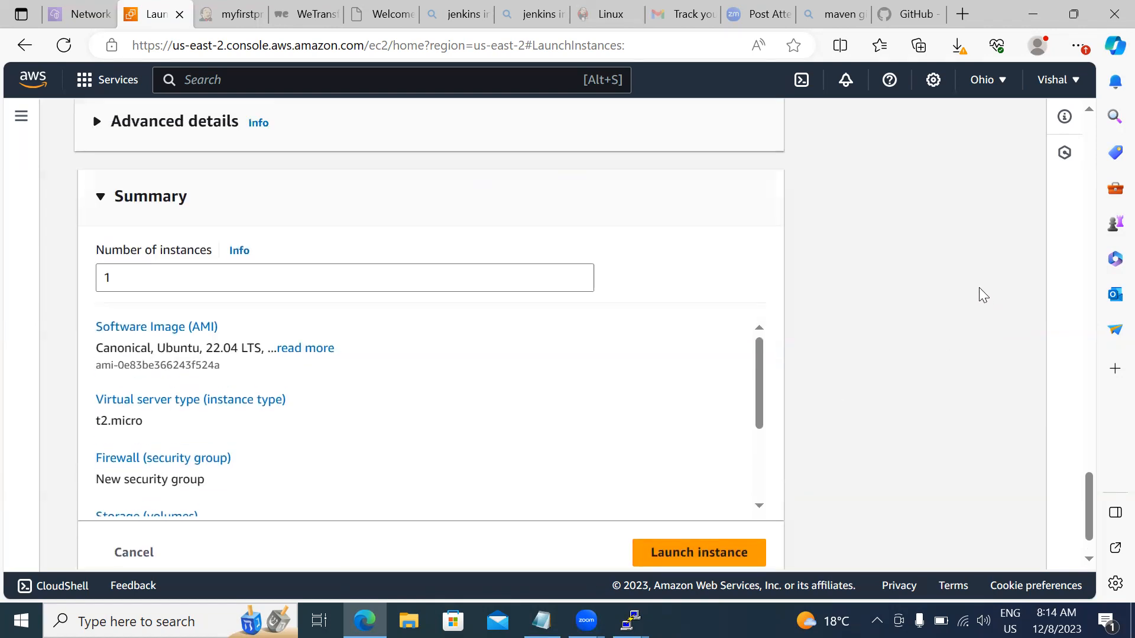
# Change the instance's machine image from Ubuntu to Microsoft Windows Server 2022 Base and accept the resulting settings changes.
pyautogui.scroll(20, 979, 288)
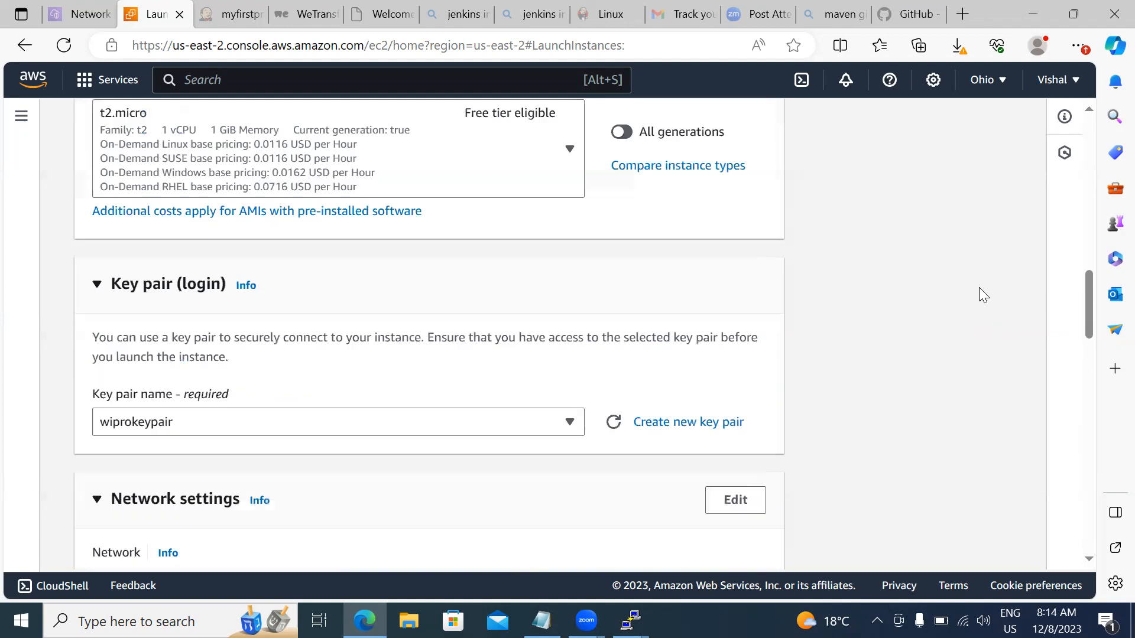
pyautogui.scroll(-5, 979, 288)
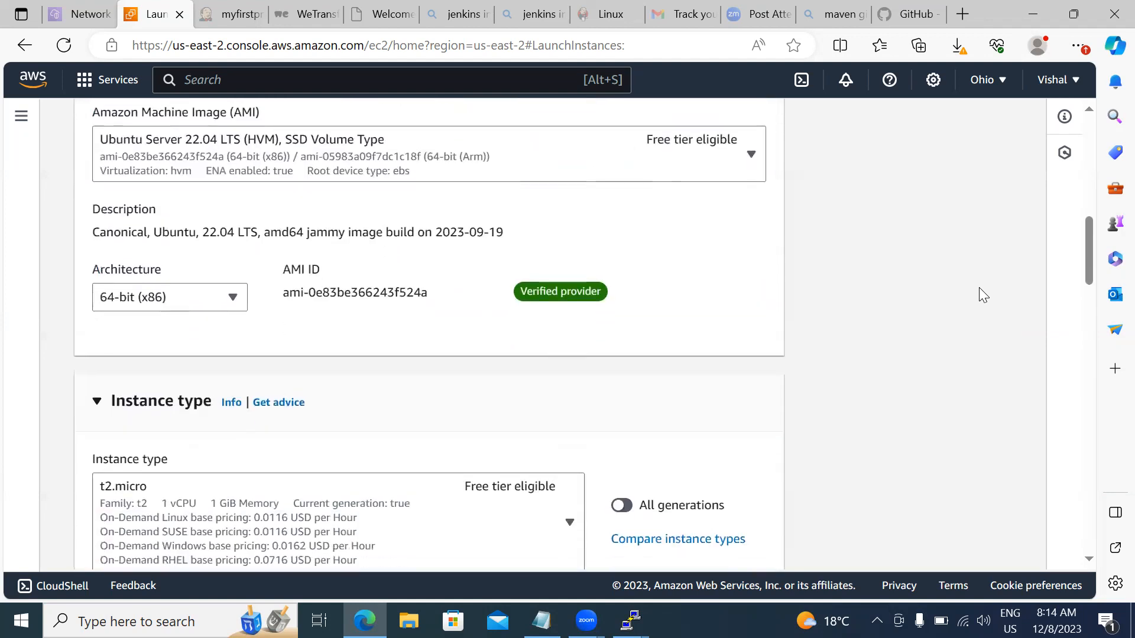
pyautogui.scroll(-2, 979, 287)
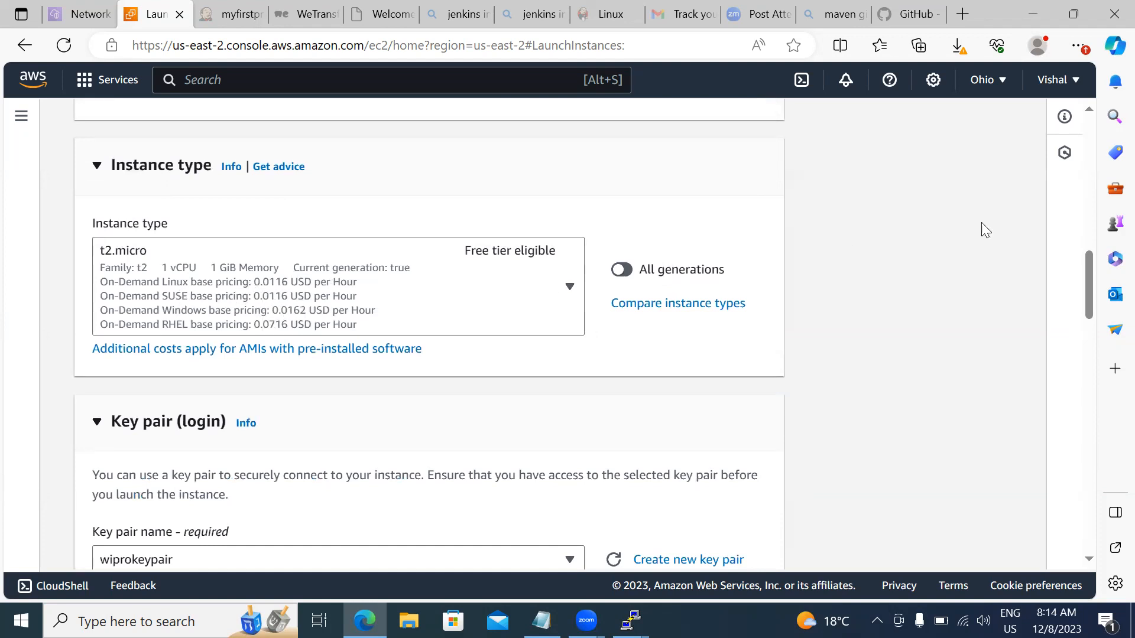
pyautogui.scroll(4, 1090, 118)
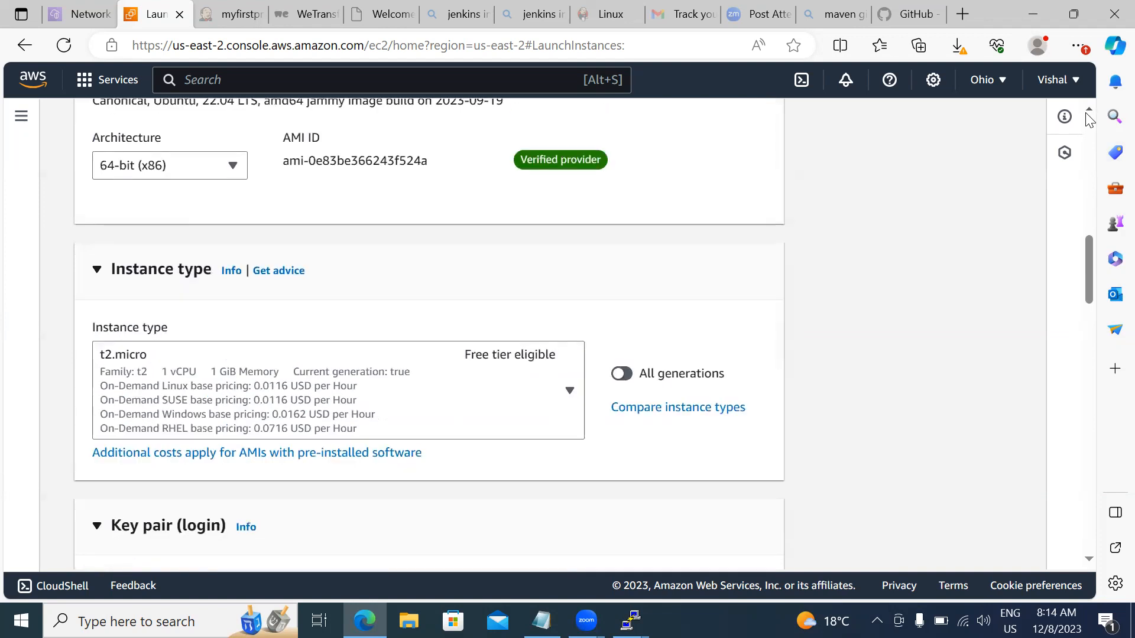
pyautogui.scroll(2, 1090, 118)
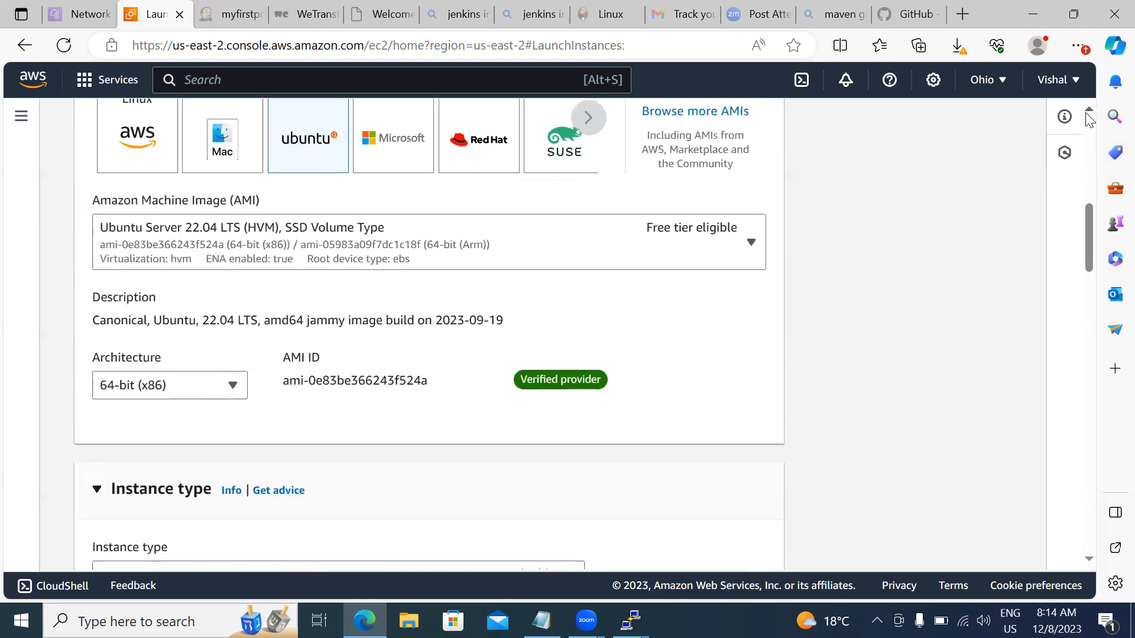
pyautogui.click(382, 156)
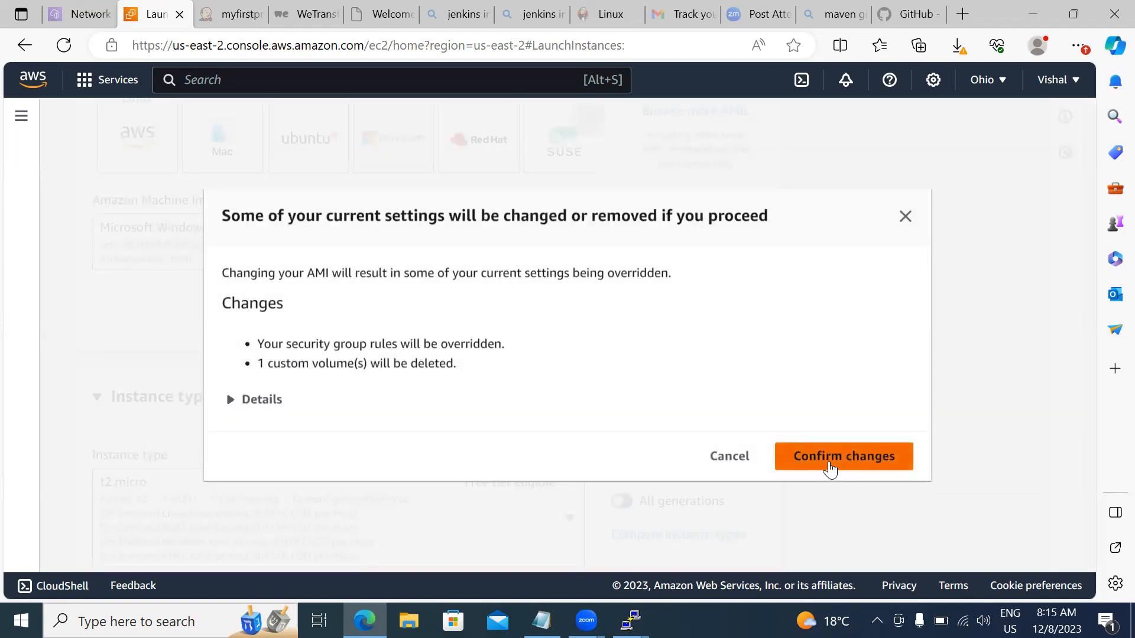
pyautogui.click(830, 468)
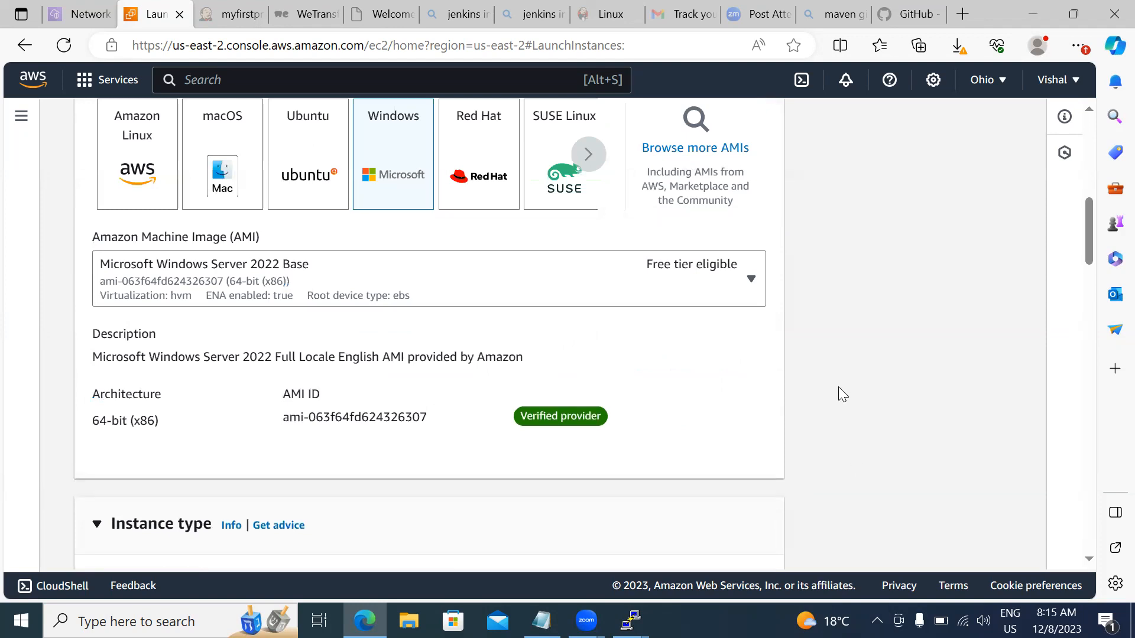
# Set the source of allowed RDP traffic in the new security group to Custom.
pyautogui.scroll(-4, 839, 388)
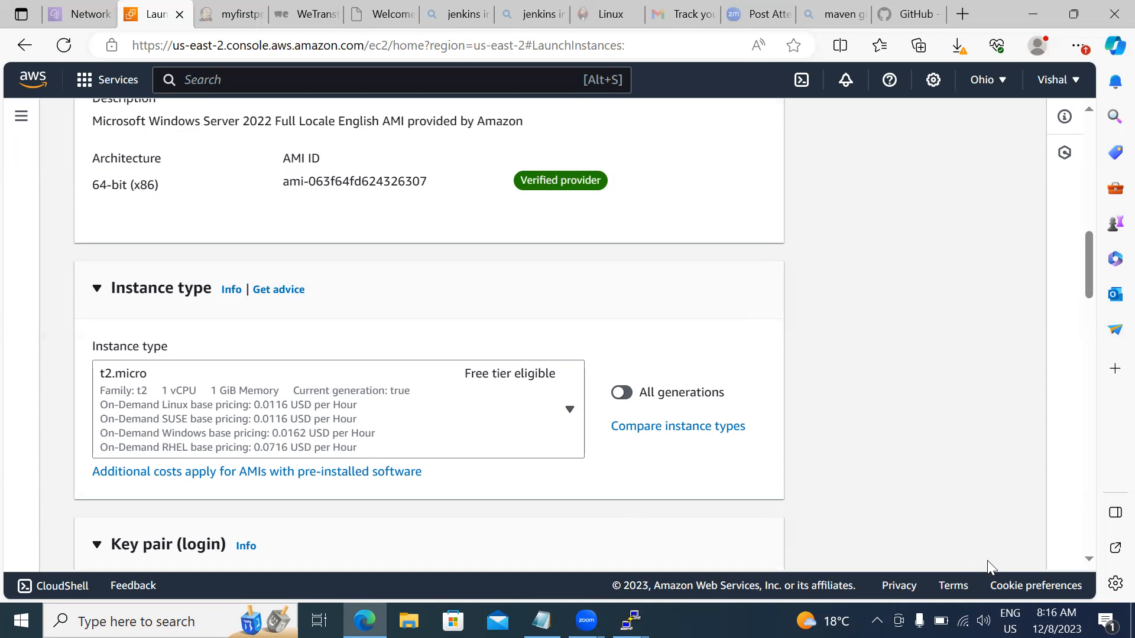
pyautogui.scroll(-12, 1090, 562)
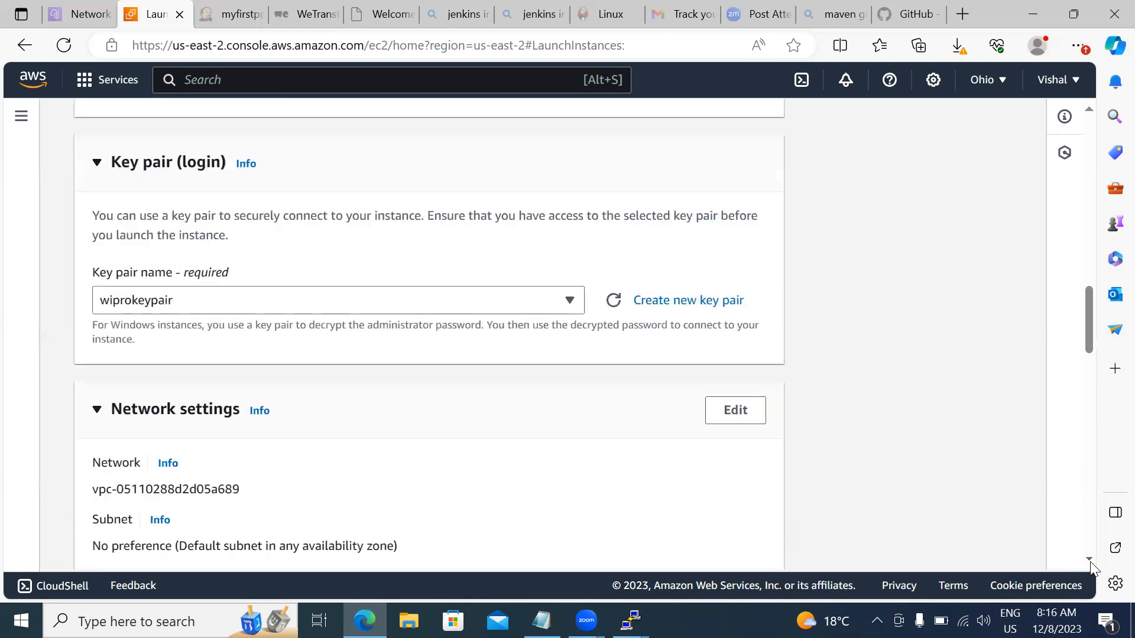
pyautogui.scroll(-10, 1091, 567)
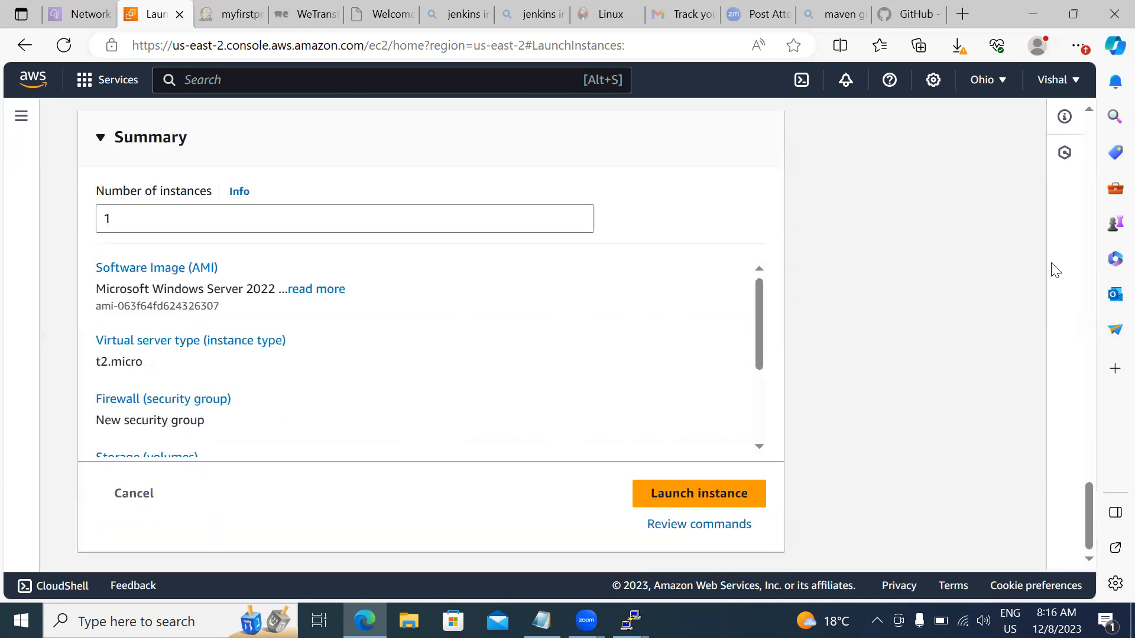
pyautogui.scroll(4, 1089, 119)
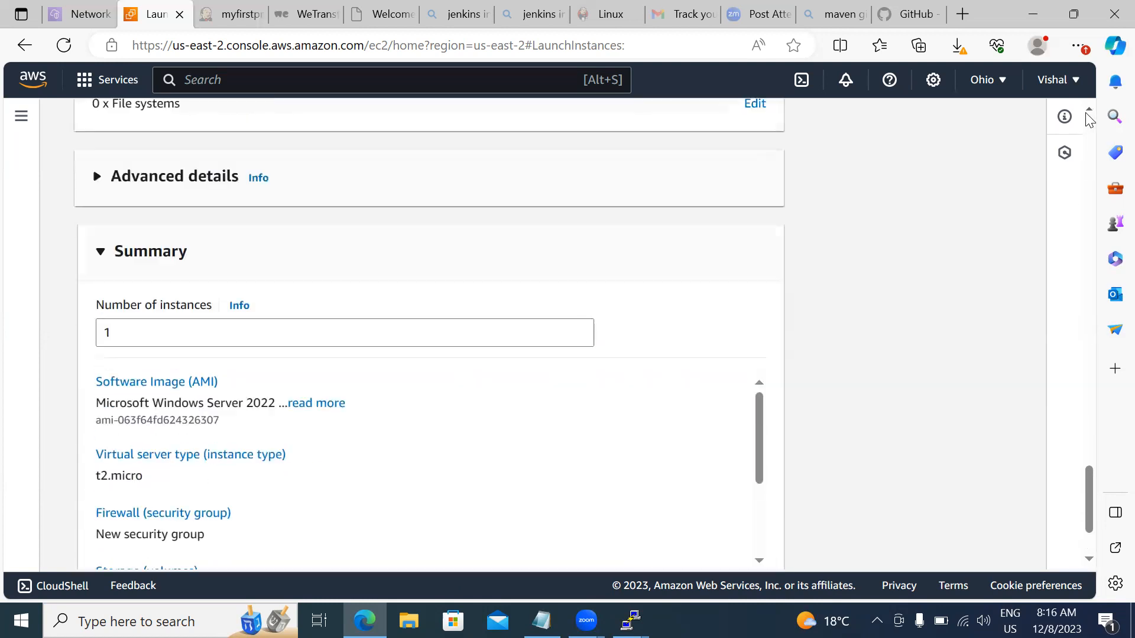
pyautogui.scroll(10, 1090, 118)
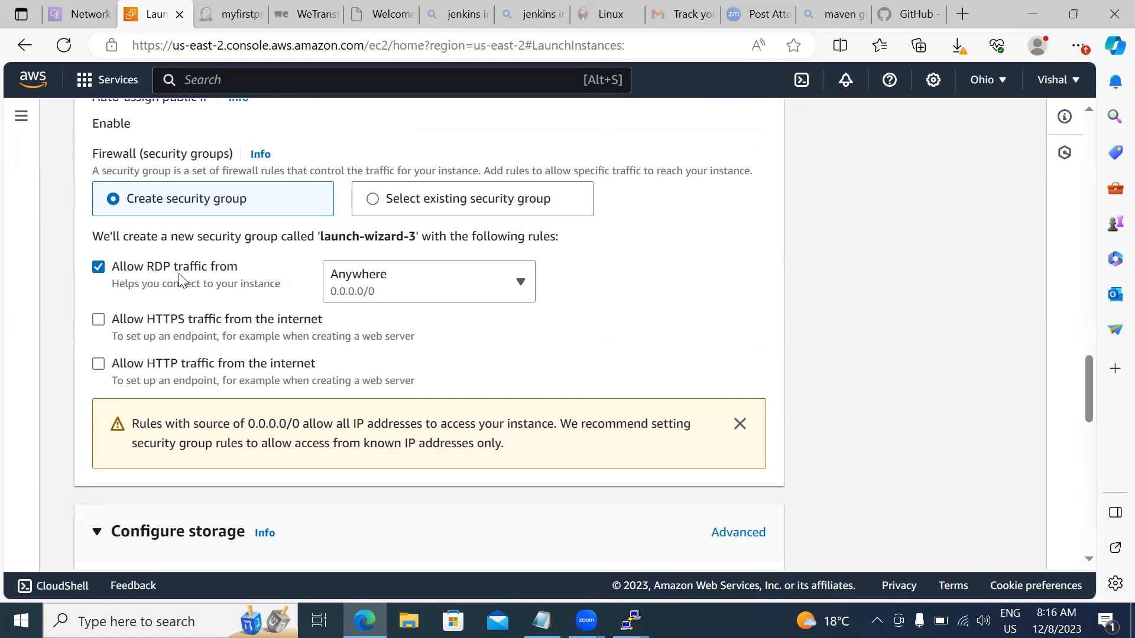
pyautogui.click(406, 297)
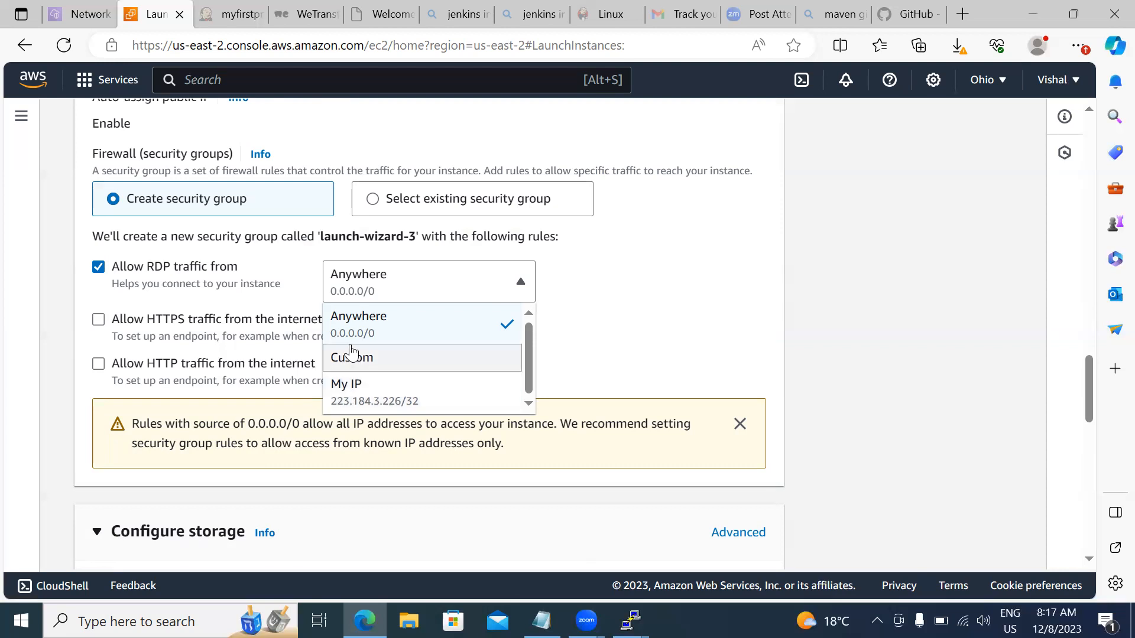
pyautogui.click(351, 355)
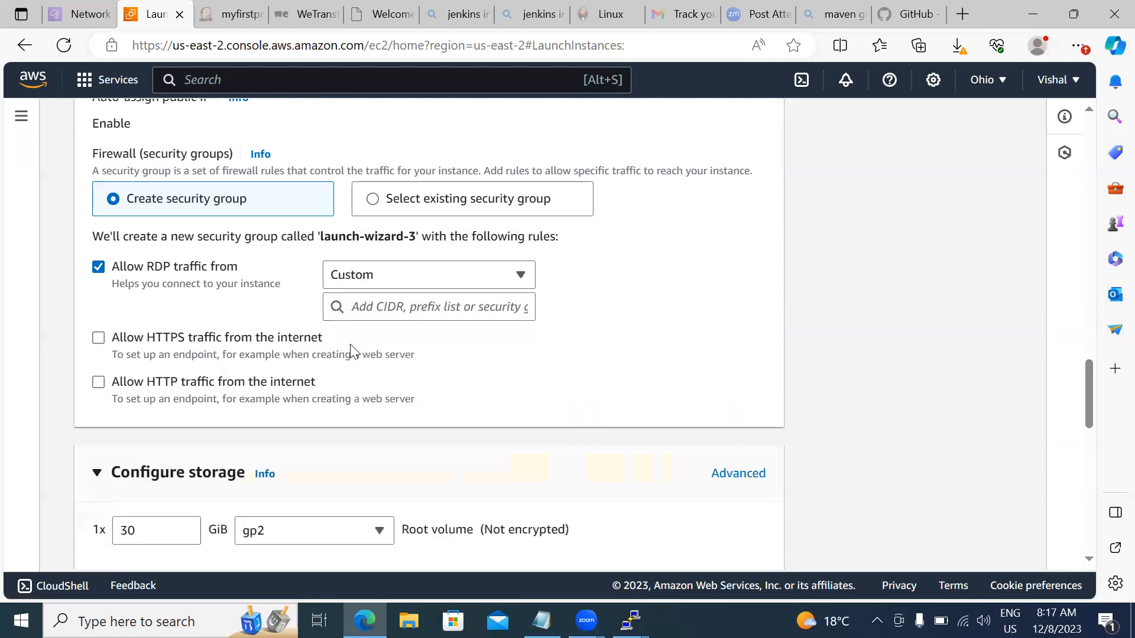
# Add the CIDR blocks ::/0 and 0.0.0.0/0 as custom RDP sources, and remove both again.
pyautogui.click(367, 300)
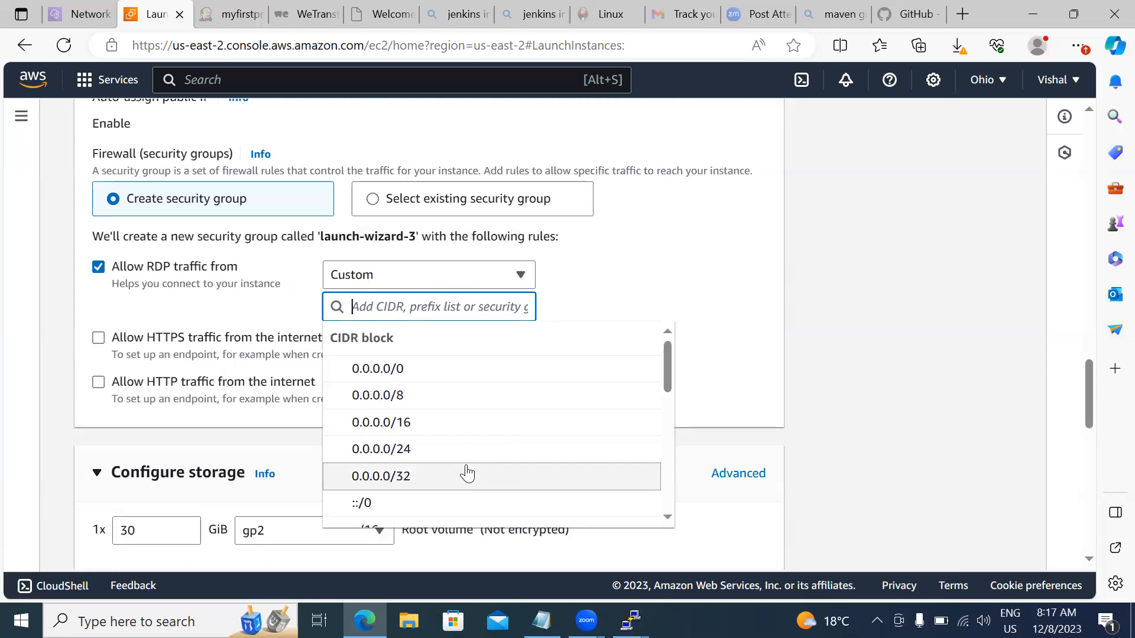
pyautogui.click(361, 503)
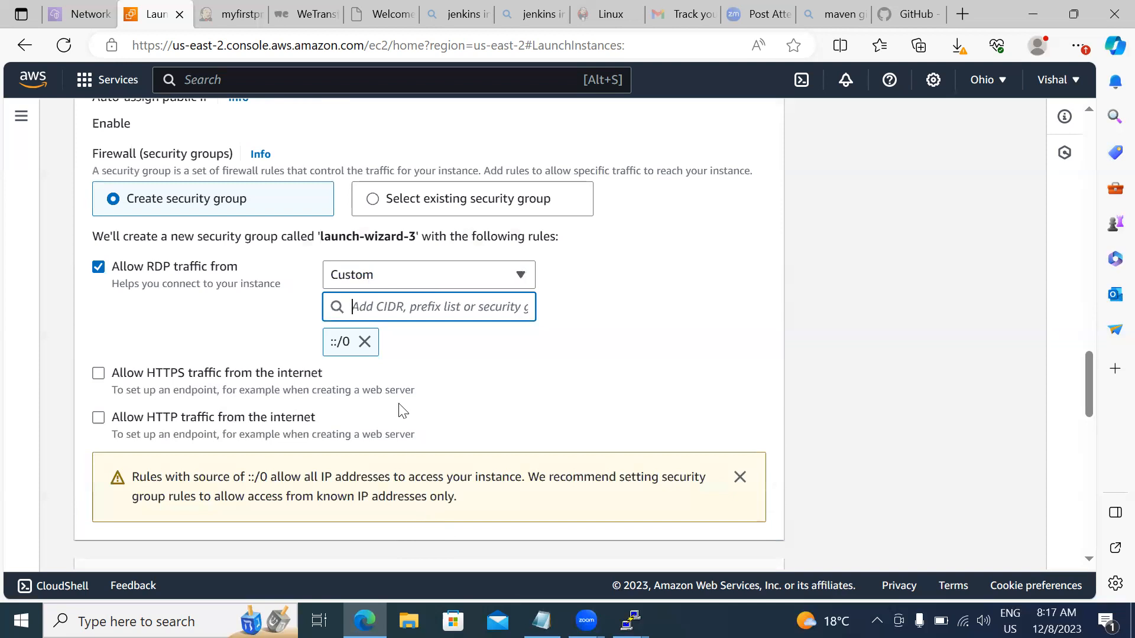
pyautogui.click(375, 311)
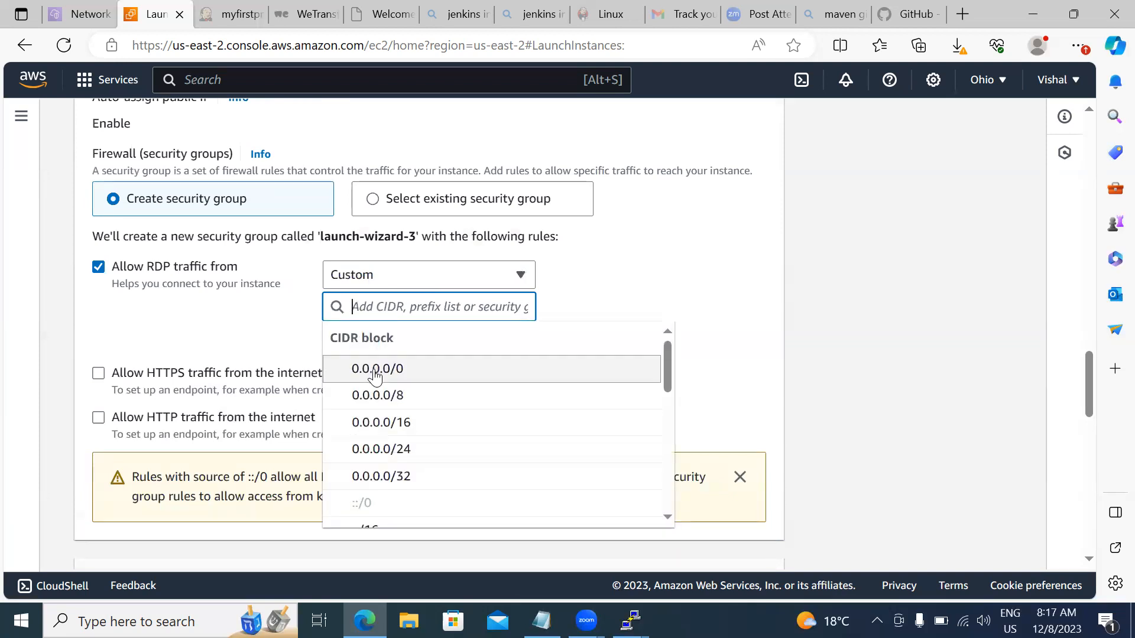
pyautogui.click(477, 375)
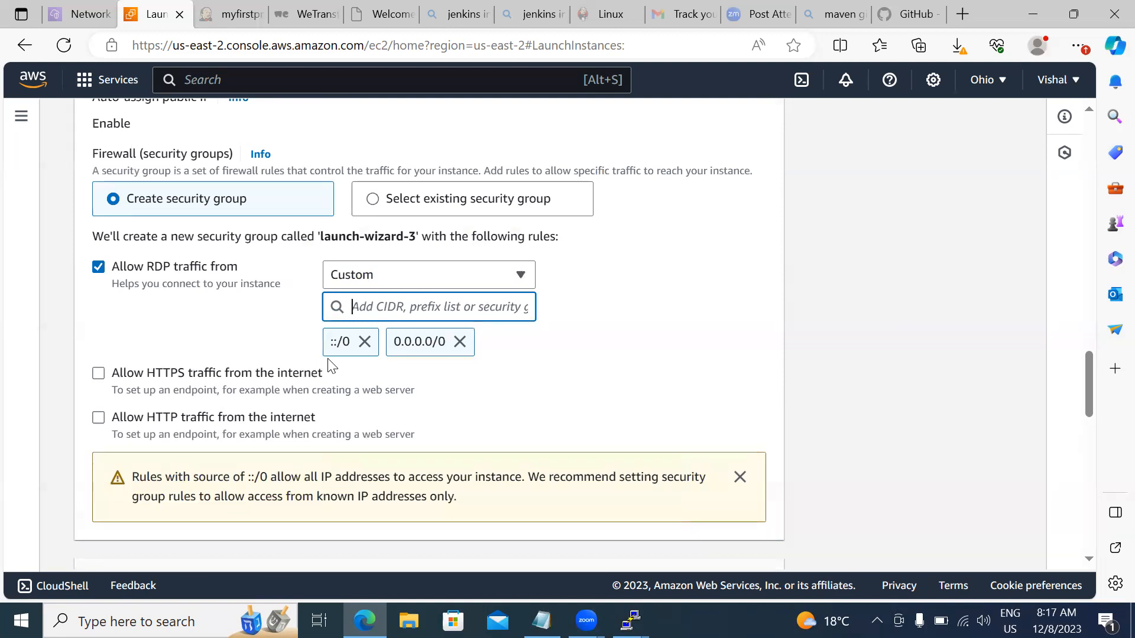
pyautogui.click(459, 343)
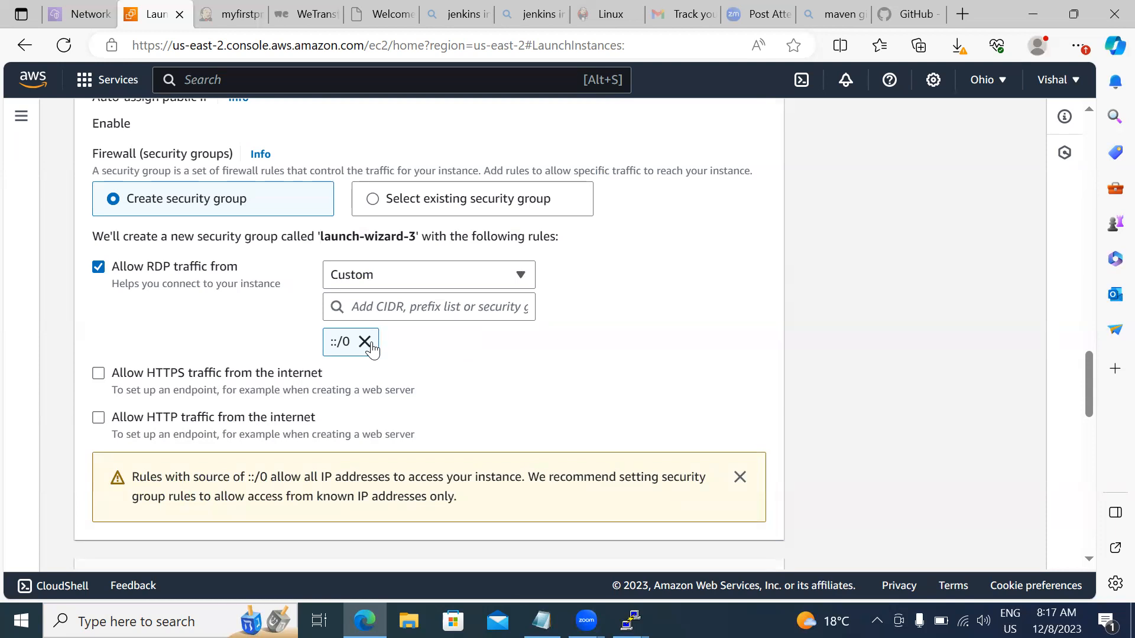
pyautogui.click(364, 342)
# Add the CIDR block 0.0.0.0/0 as the custom RDP source and launch the instance.
pyautogui.click(349, 304)
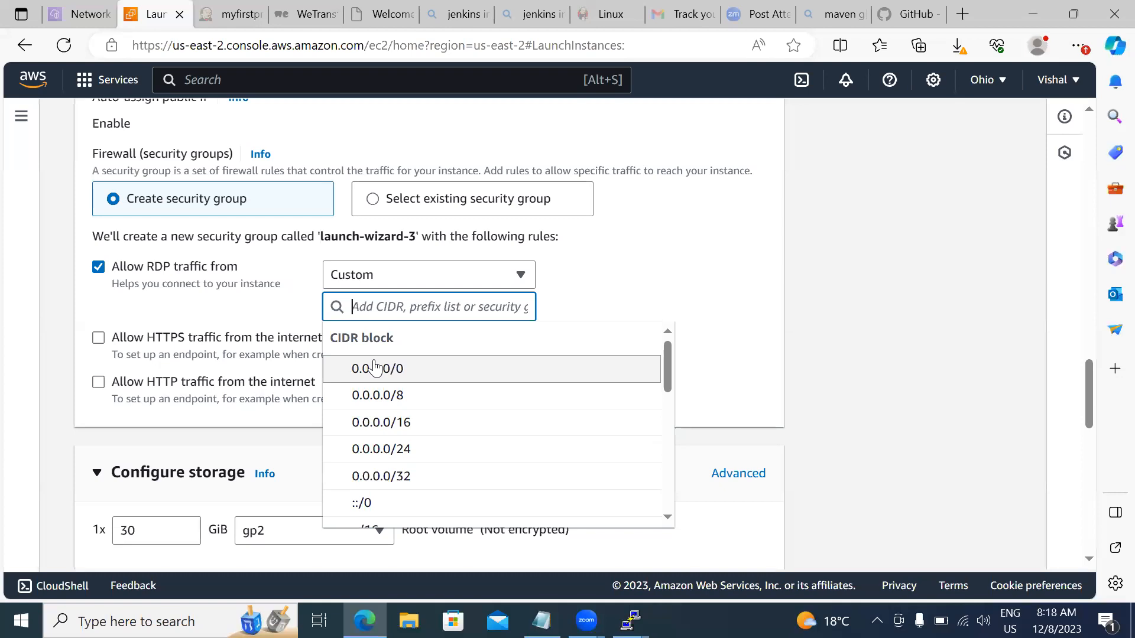
pyautogui.click(485, 362)
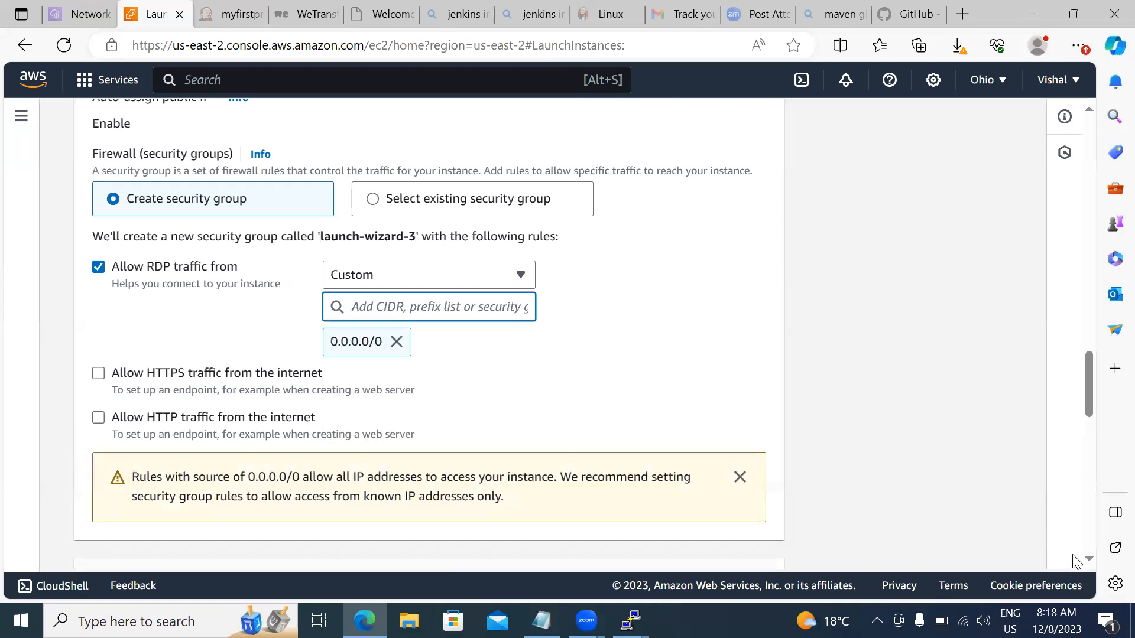
pyautogui.scroll(-15, 1076, 562)
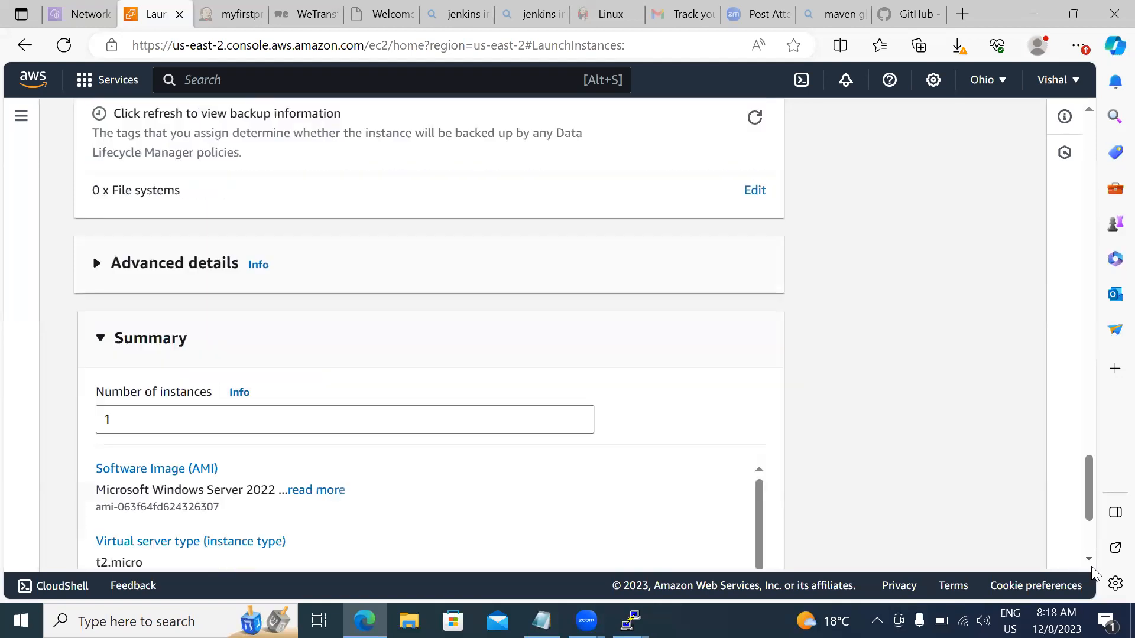
pyautogui.scroll(-3, 1093, 572)
pyautogui.click(713, 494)
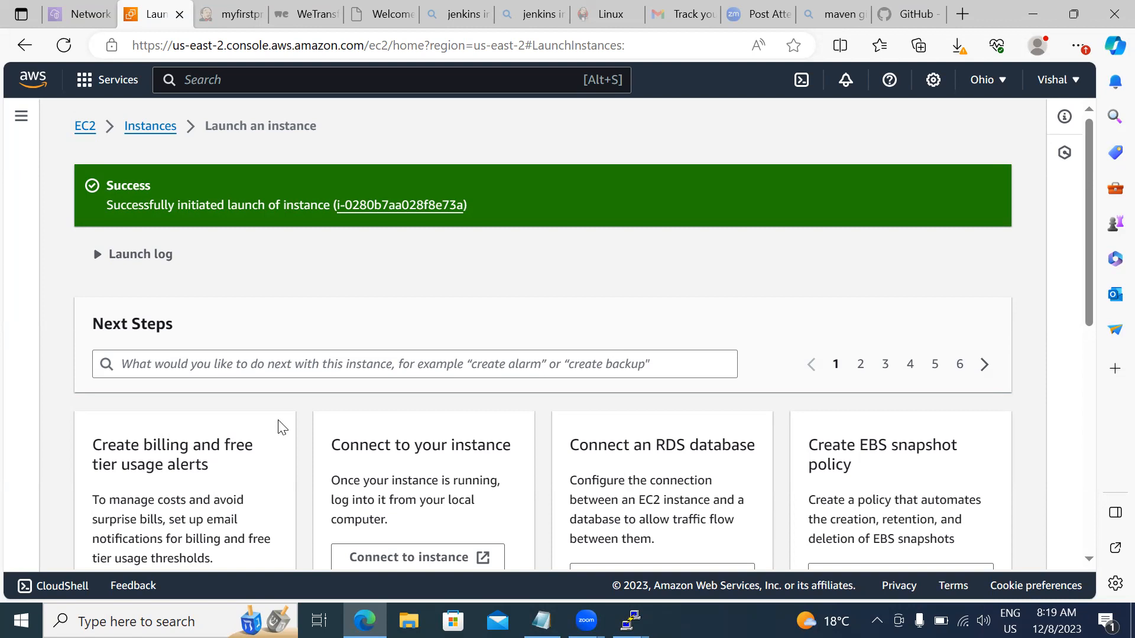
# Open the summary page of the launched instance mywiprosrv001 and review its addresses, state, platform and AMI details.
pyautogui.click(388, 211)
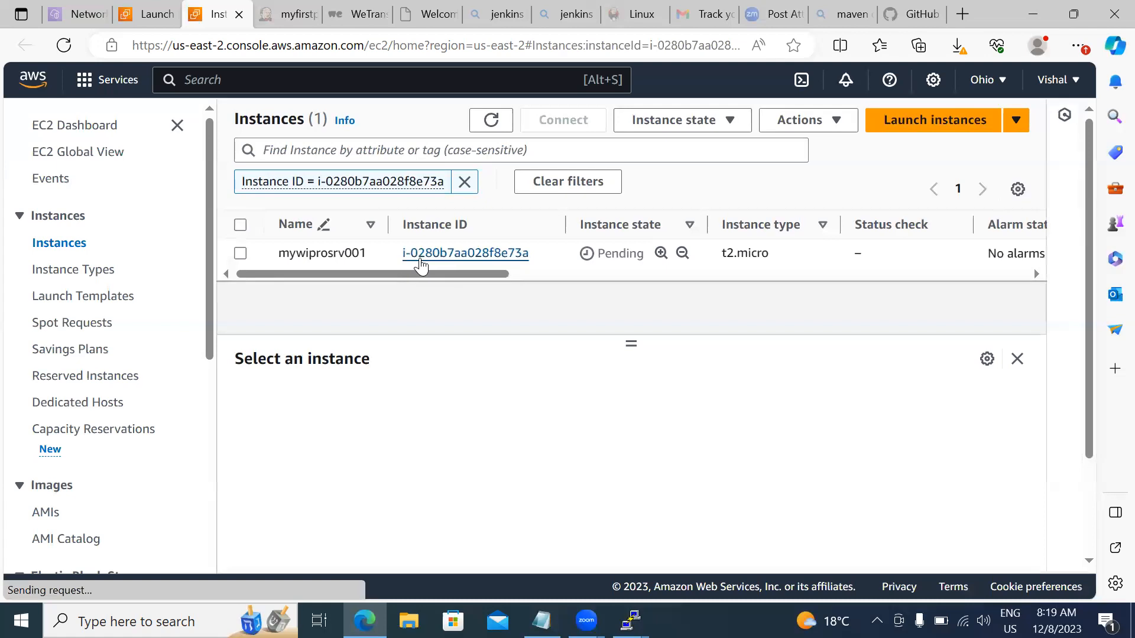
pyautogui.click(421, 260)
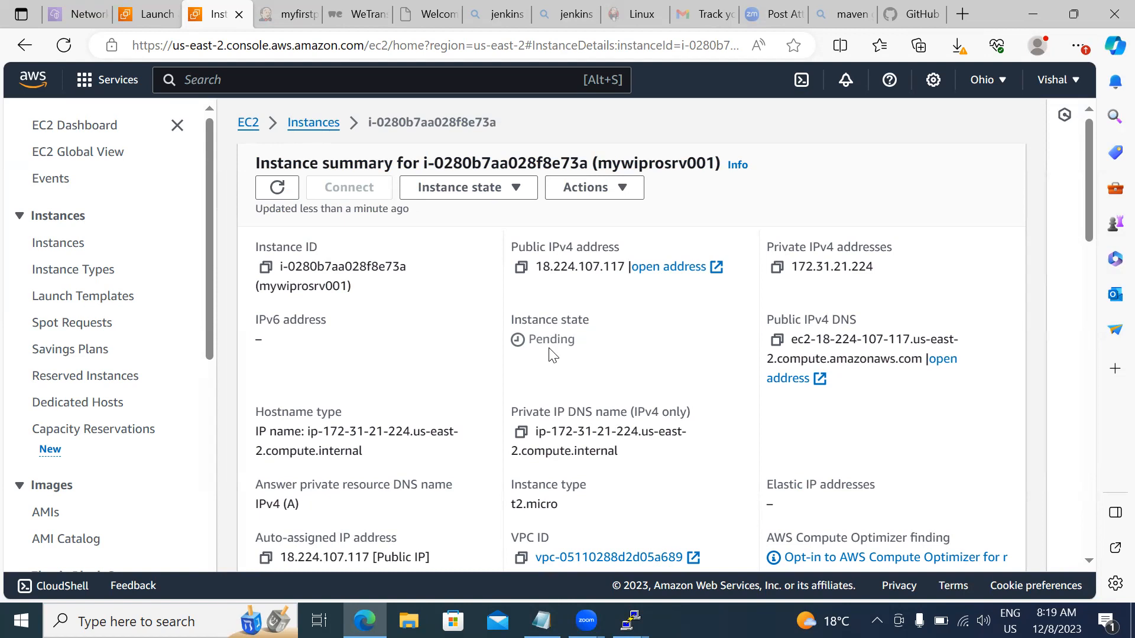
pyautogui.scroll(-3, 549, 355)
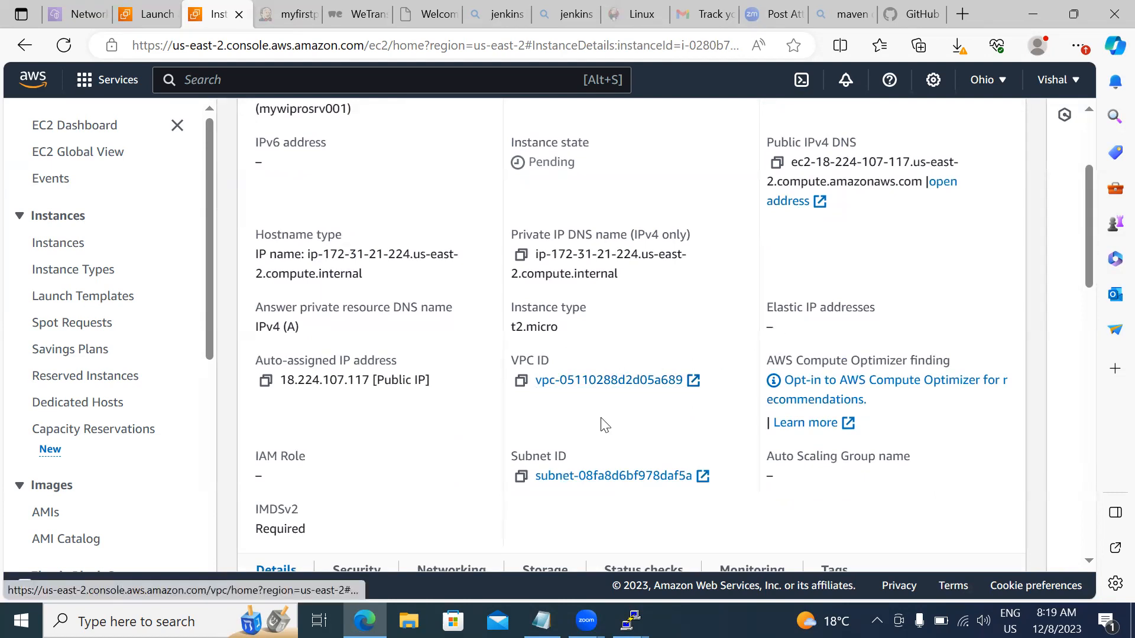
pyautogui.scroll(-5, 604, 425)
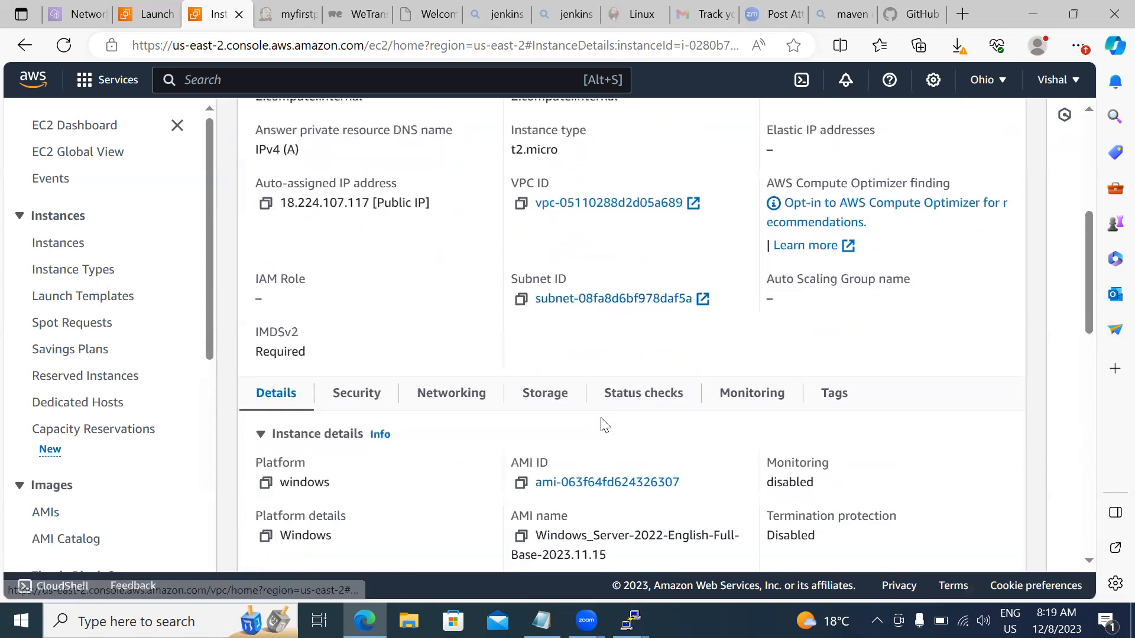
pyautogui.scroll(-1, 602, 421)
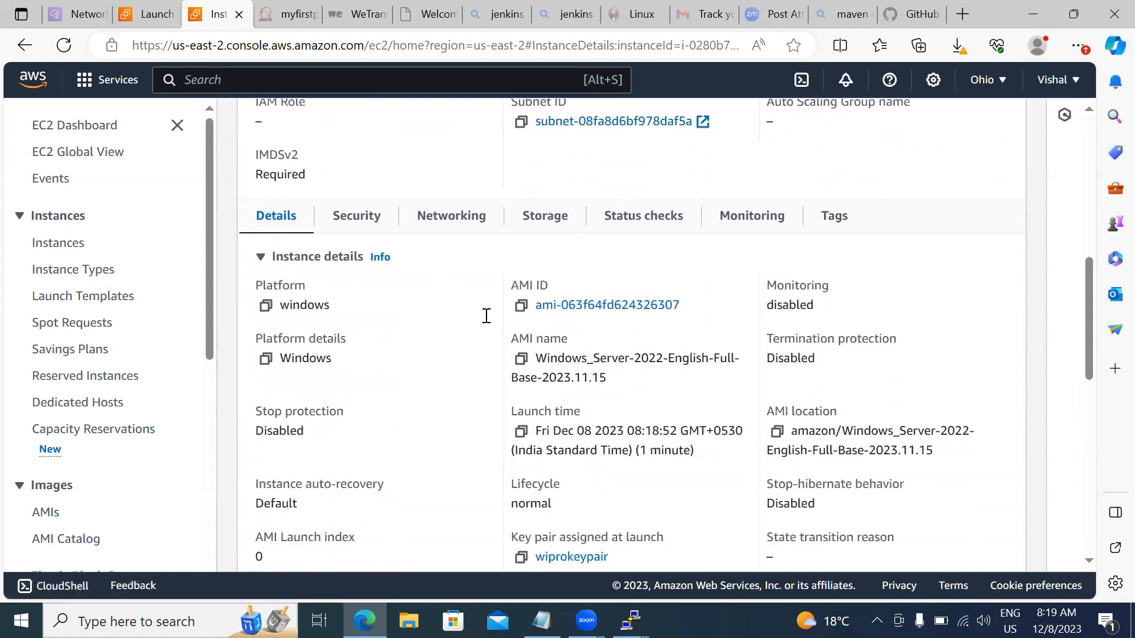
# Review the instance's security details, including its security group and inbound and outbound rules.
pyautogui.click(352, 217)
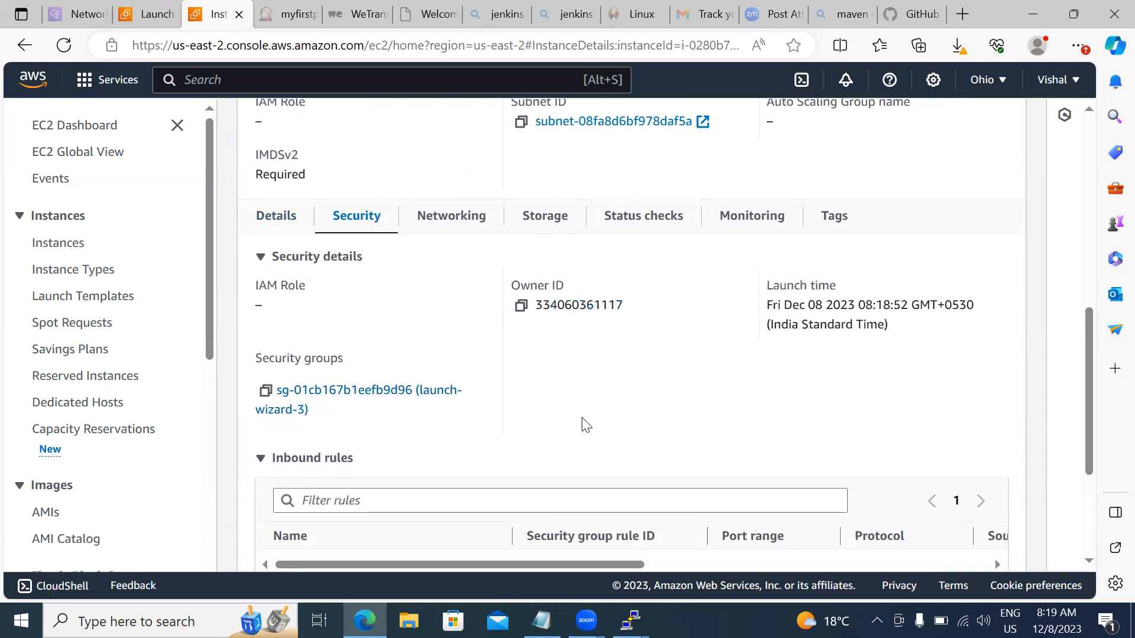
pyautogui.scroll(-3, 586, 425)
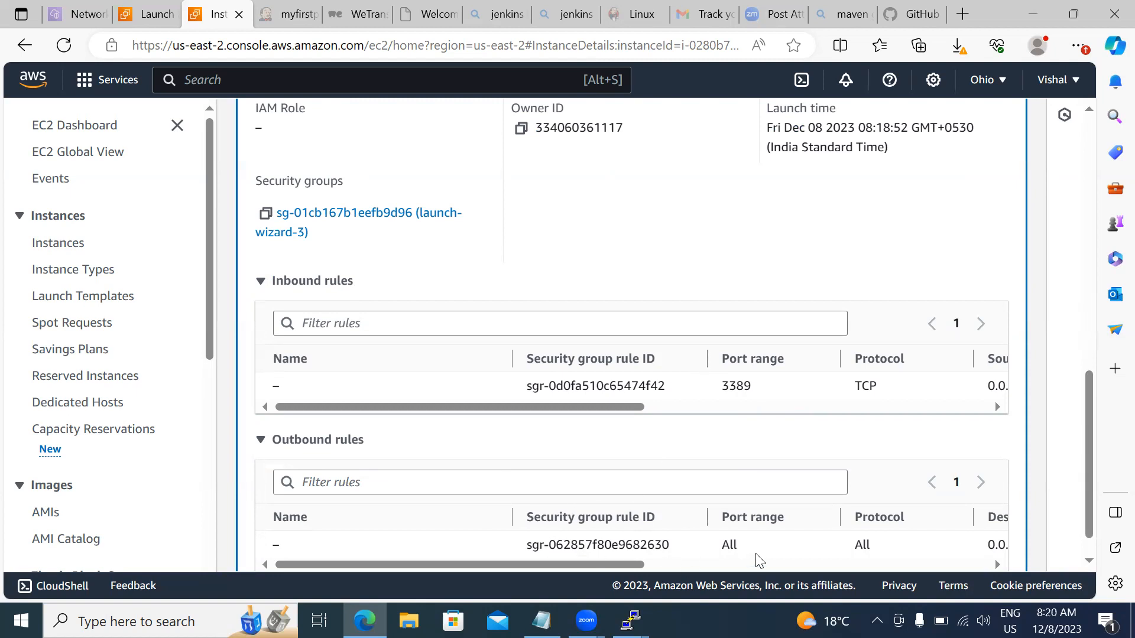
pyautogui.click(801, 266)
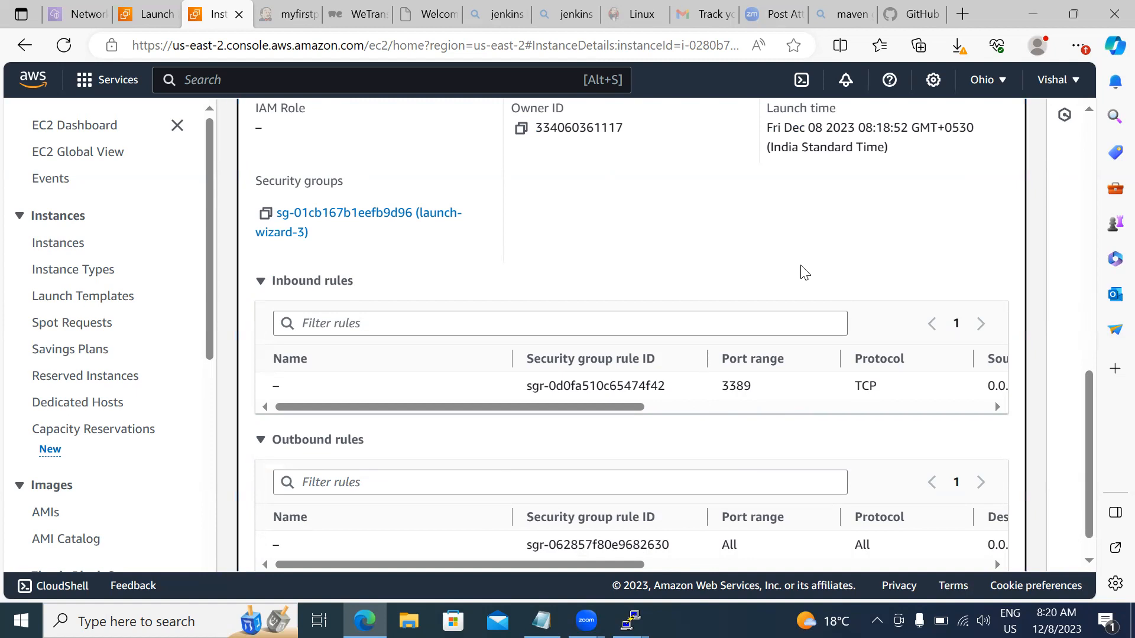
pyautogui.scroll(3, 804, 272)
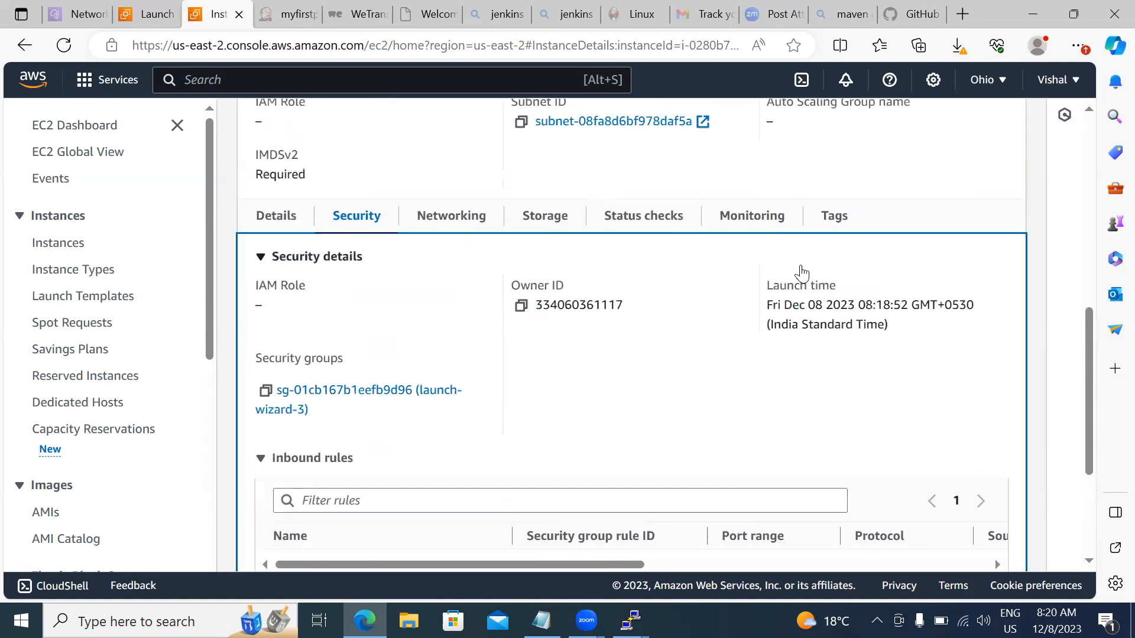
# Examine the instance's monitoring charts and its system and instance status checks.
pyautogui.click(746, 217)
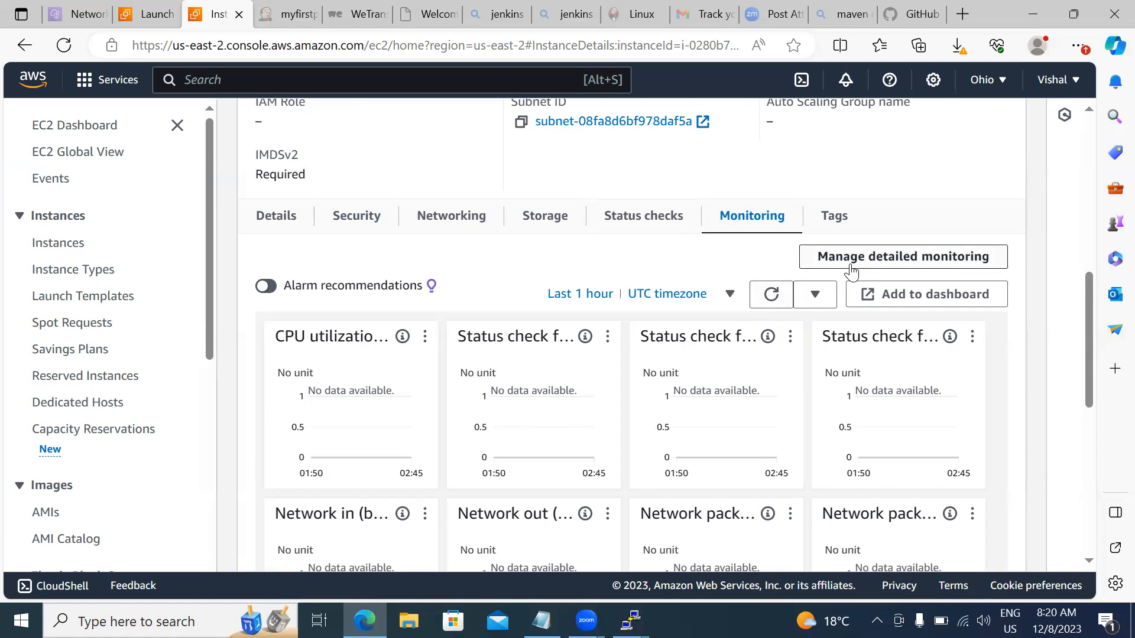
pyautogui.click(639, 231)
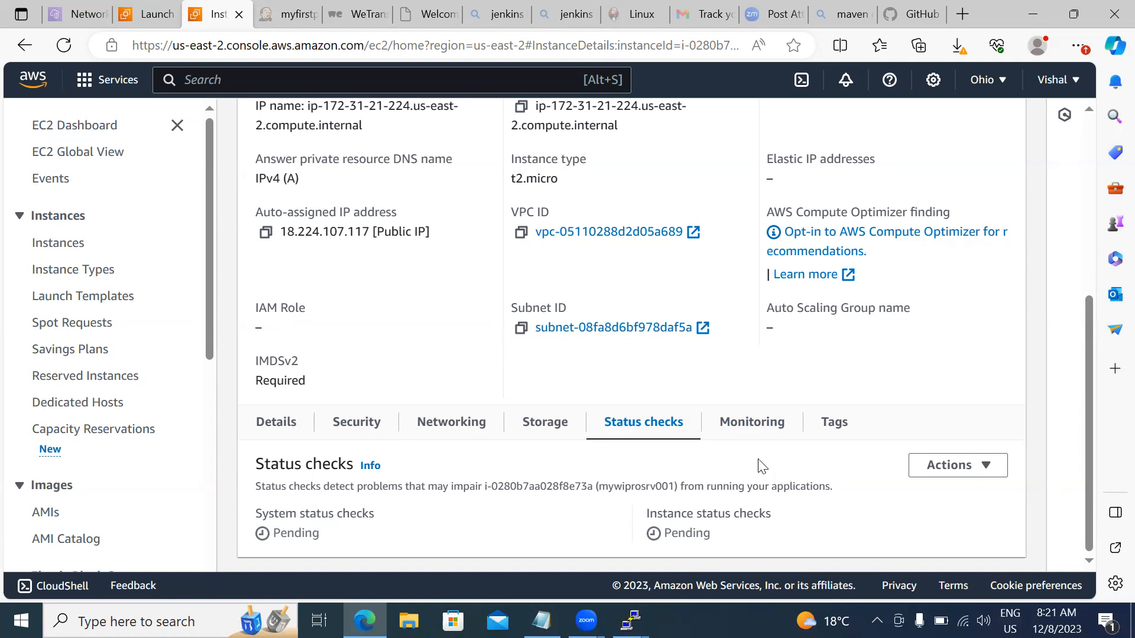
pyautogui.click(744, 435)
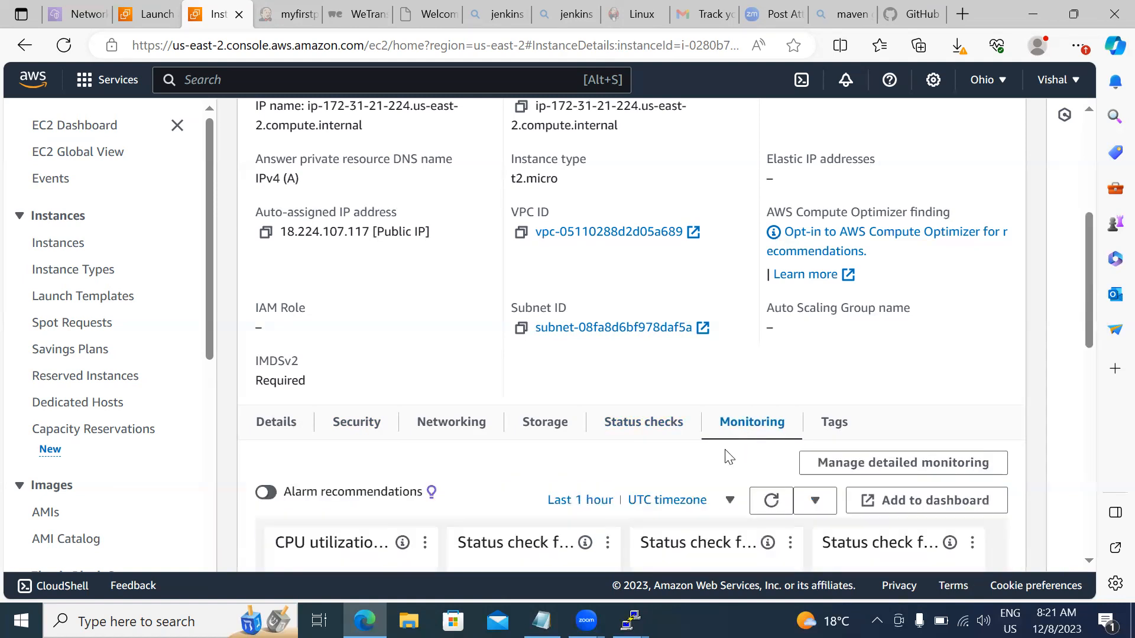
# Refresh the instance's monitoring charts and examine its status check, CPU, network and disk metrics.
pyautogui.click(1090, 562)
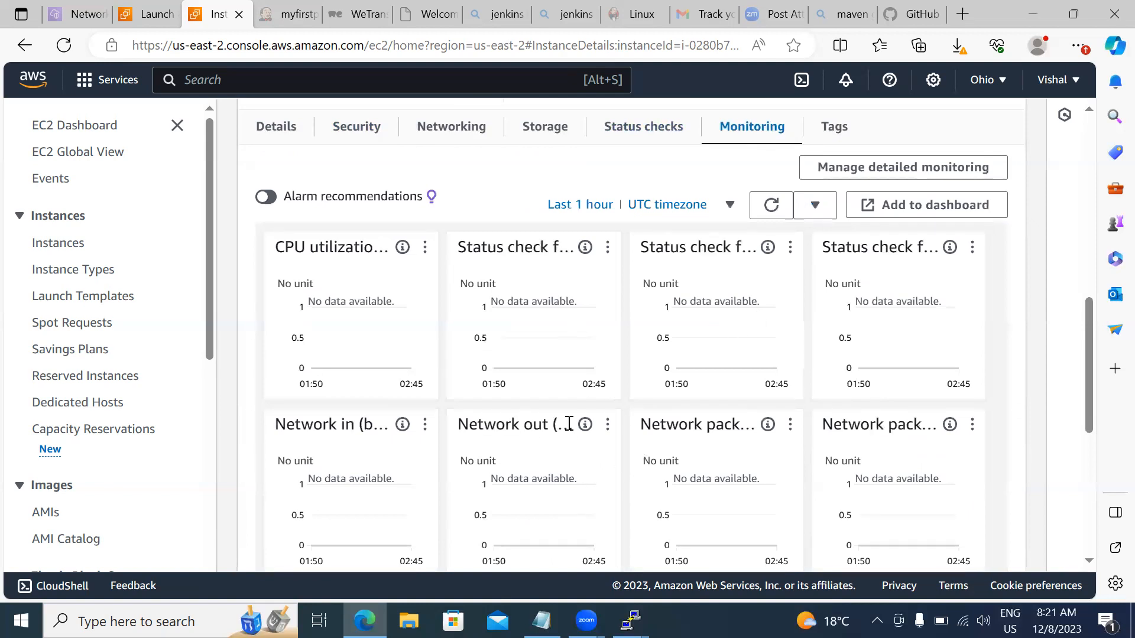
pyautogui.click(768, 210)
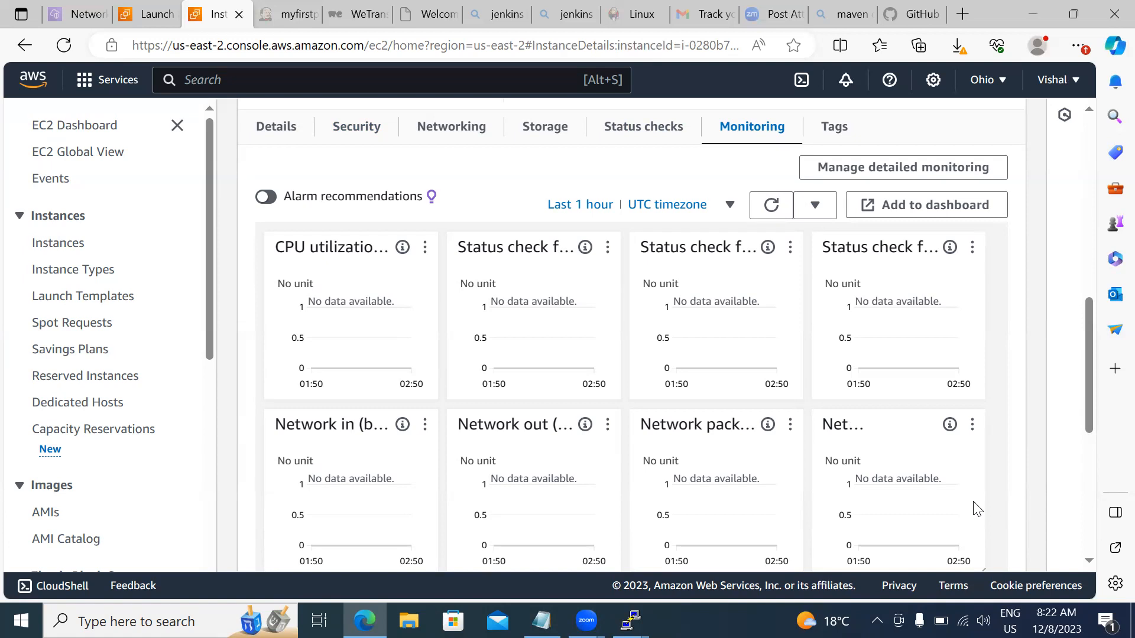
pyautogui.scroll(-3, 973, 502)
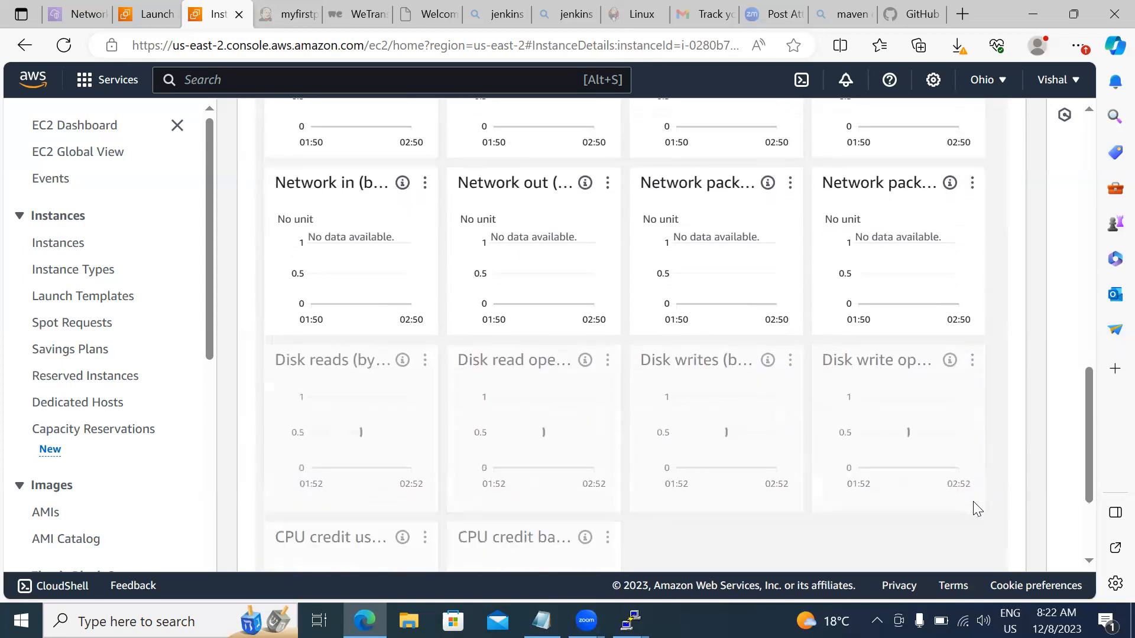
pyautogui.scroll(10, 974, 503)
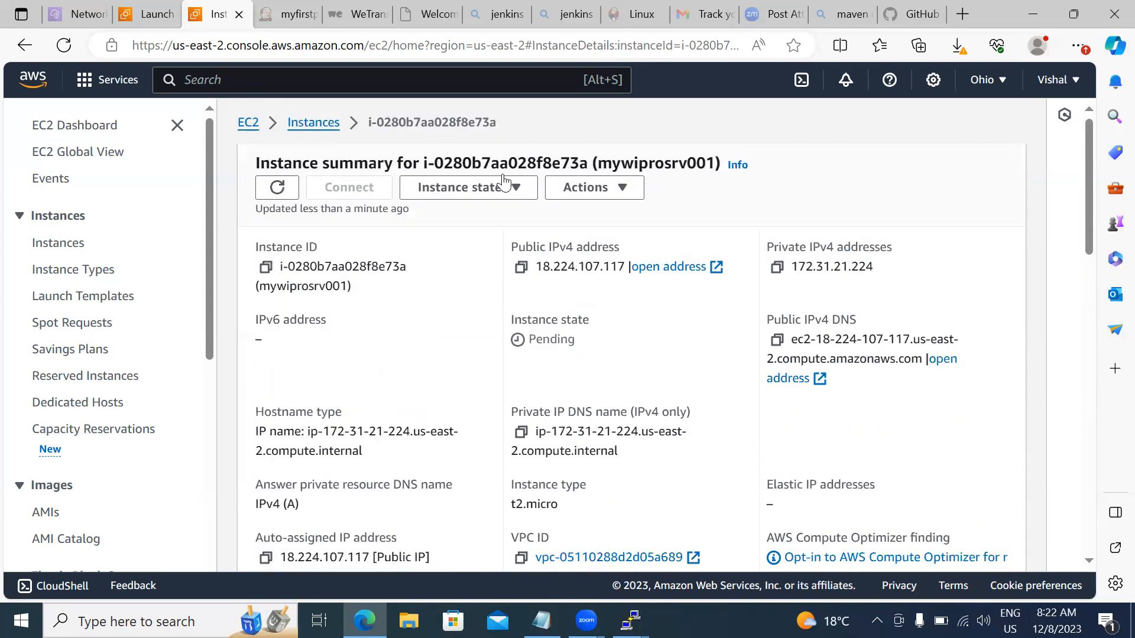
# Review the state changes and instance settings available for mywiprosrv001, plus the console's account and support options.
pyautogui.click(456, 195)
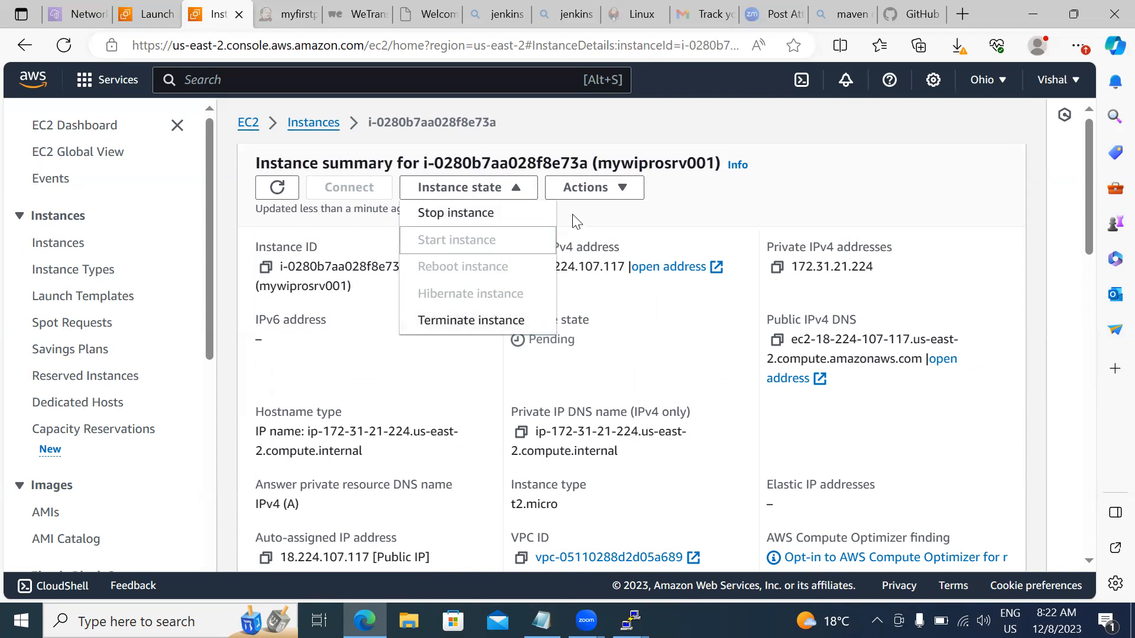
pyautogui.click(586, 187)
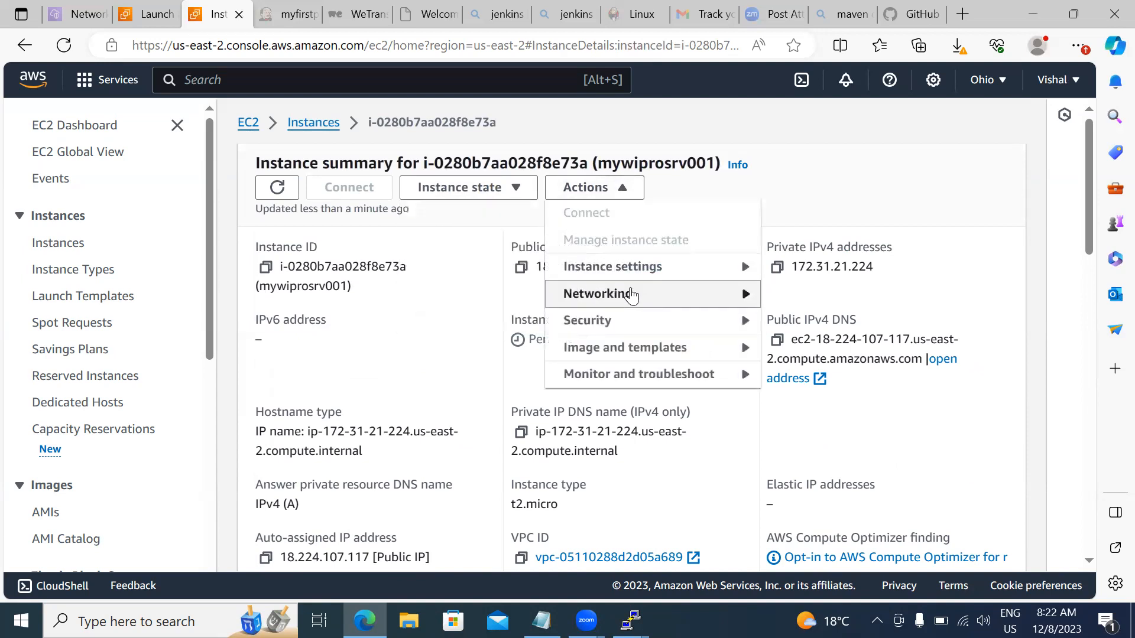
pyautogui.moveTo(614, 277)
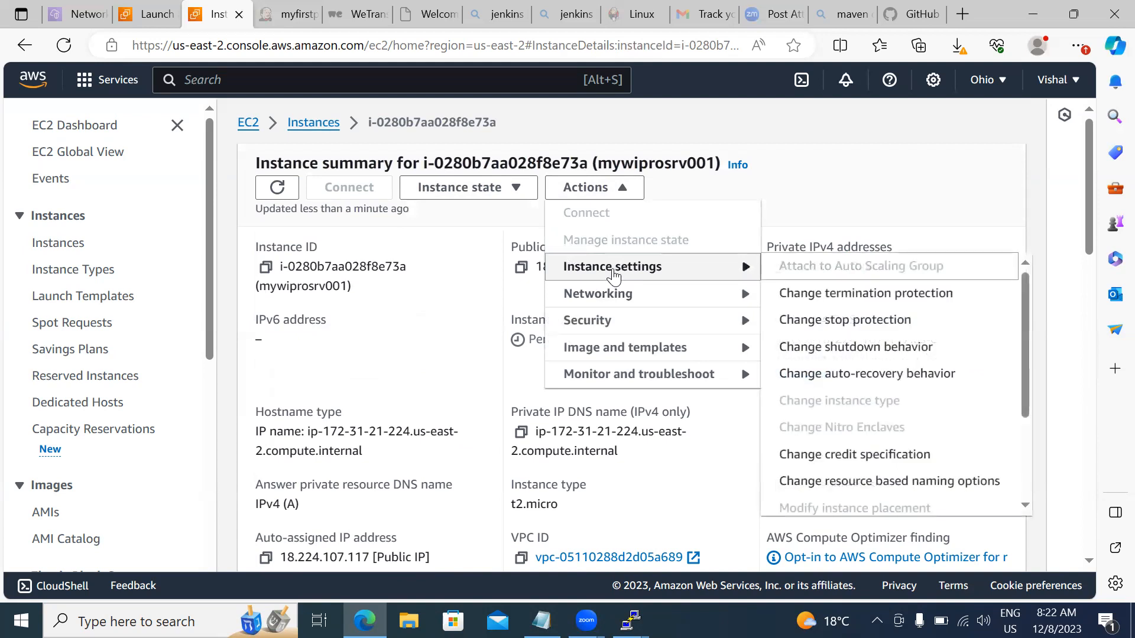
pyautogui.click(799, 153)
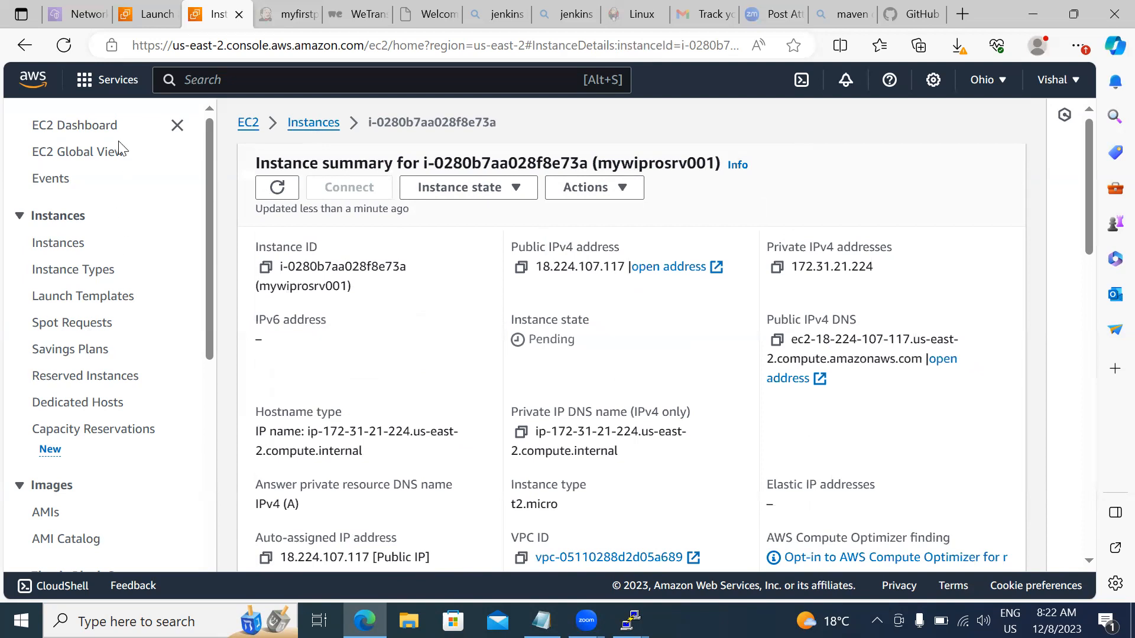
pyautogui.click(1048, 82)
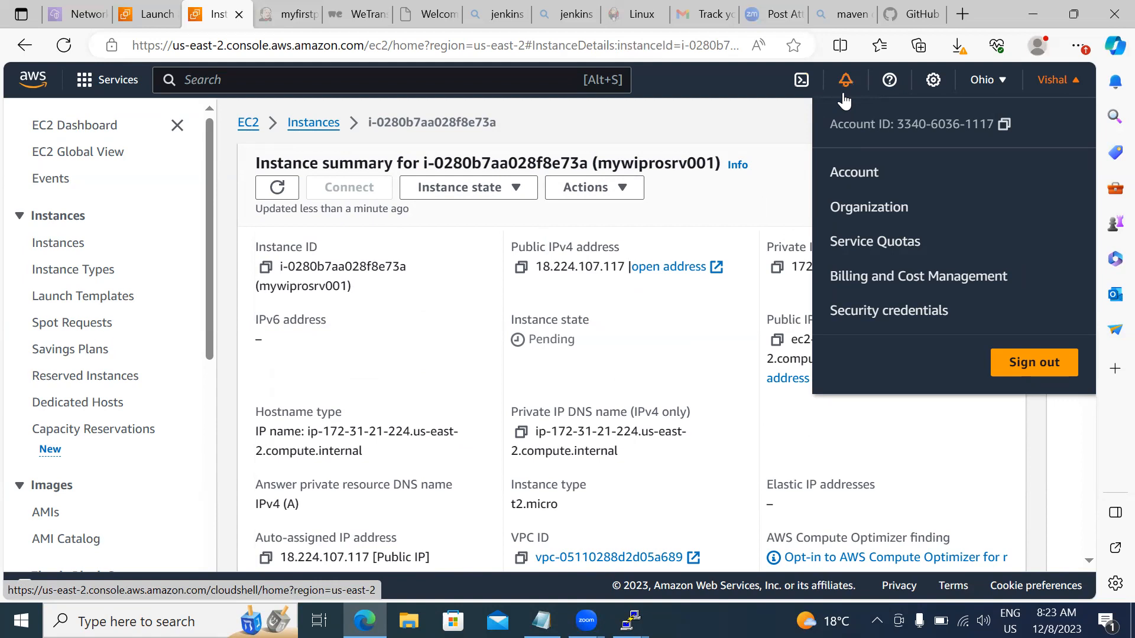
pyautogui.click(890, 83)
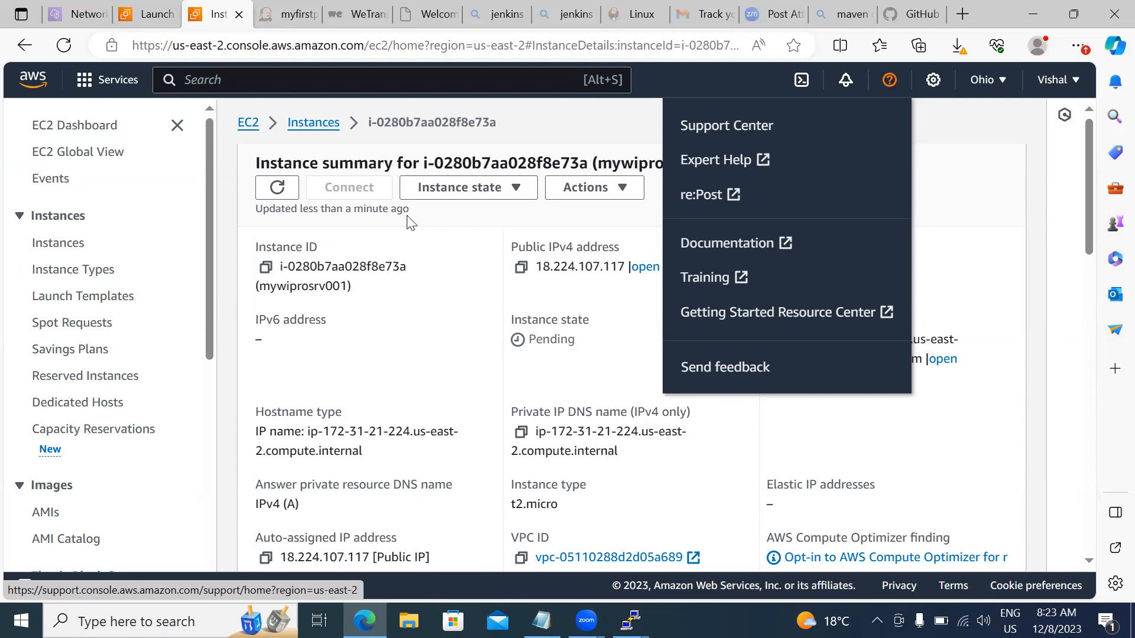
# Terminate the instance mywiprosrv001 and confirm the termination.
pyautogui.click(468, 187)
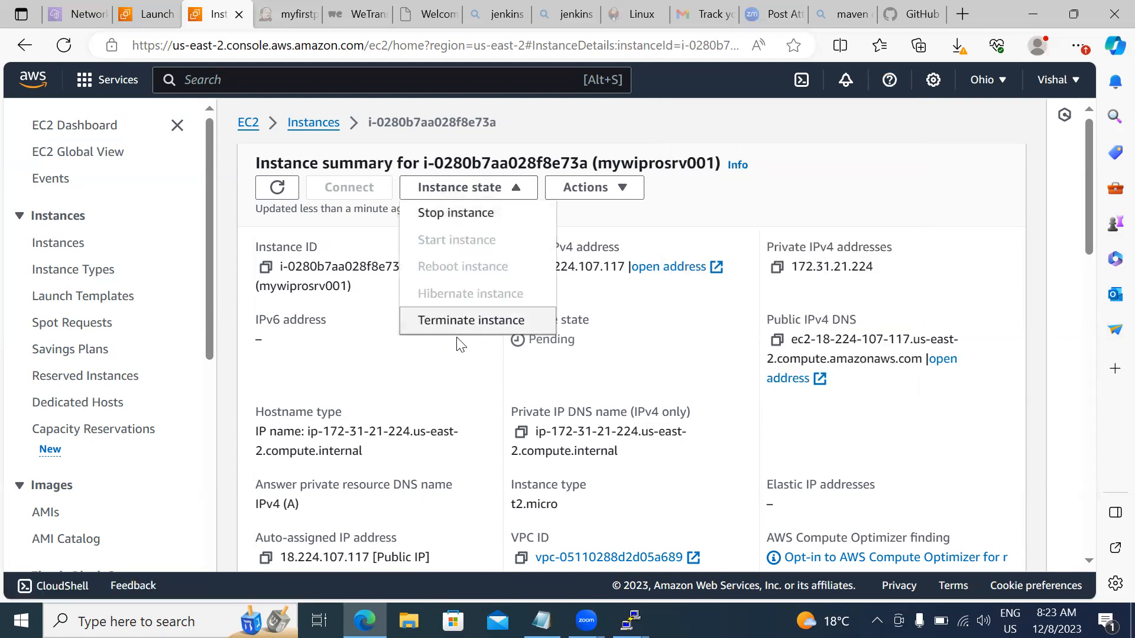
pyautogui.click(449, 322)
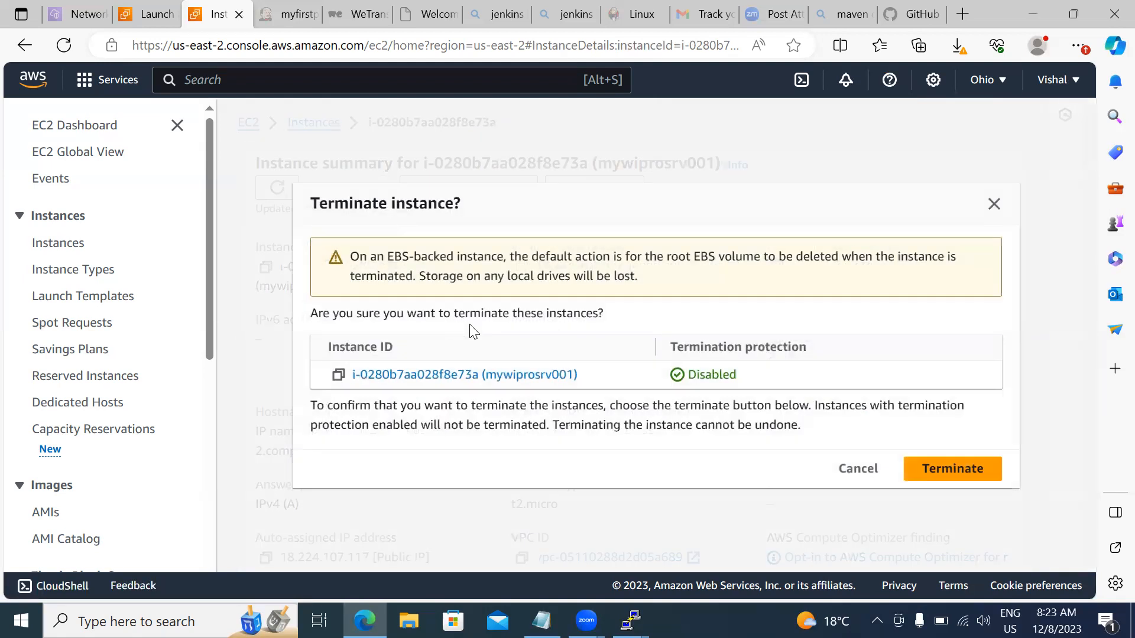
pyautogui.click(958, 477)
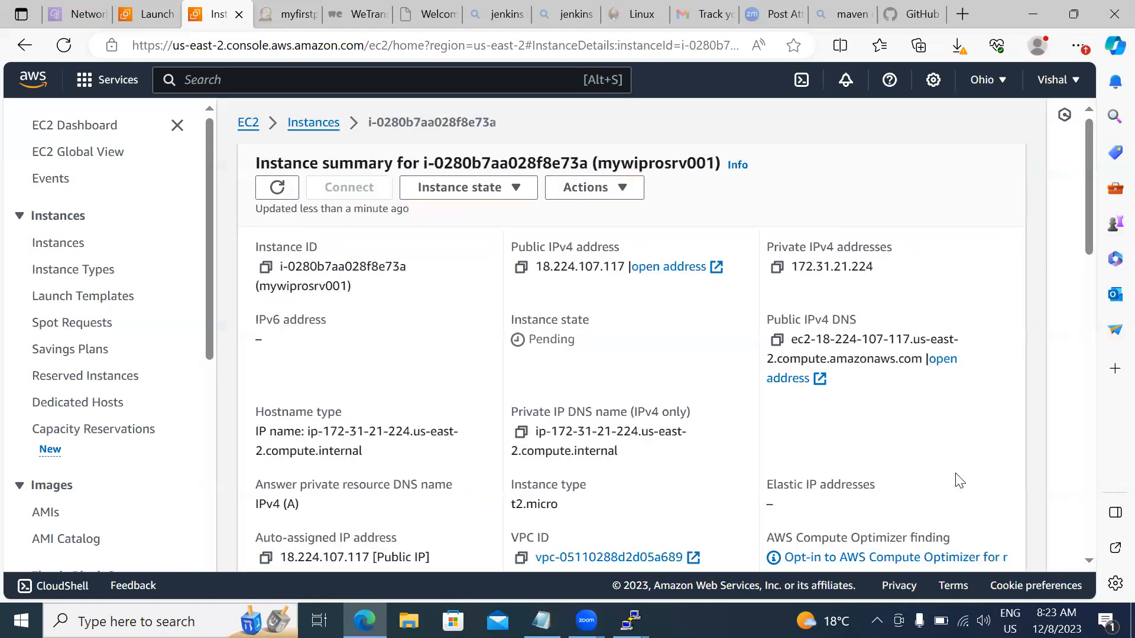